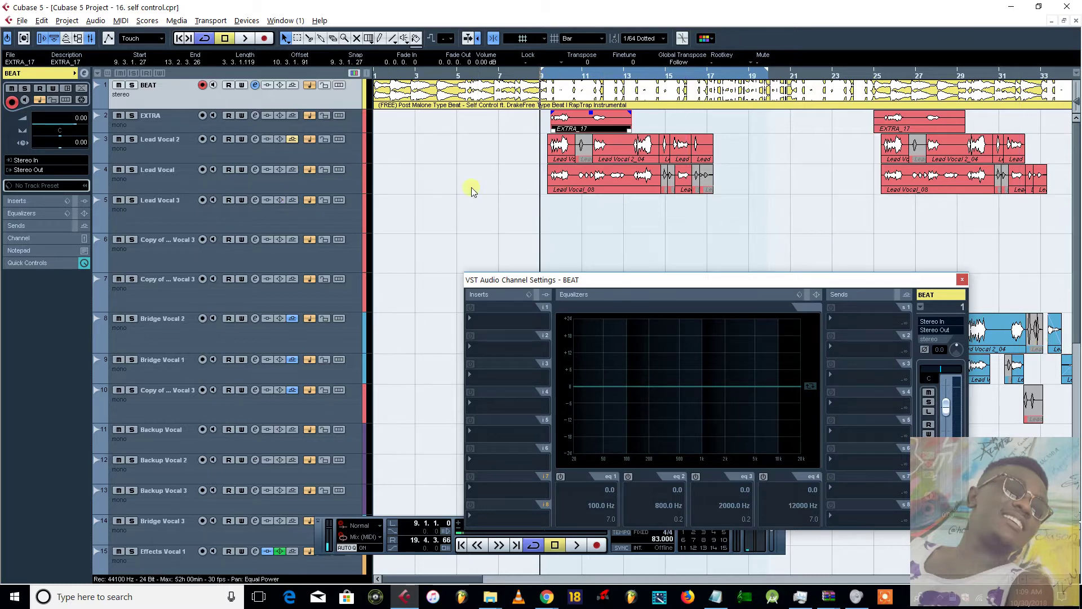
Switch to the browser and examine the YouTube page and description of the Post Malone Type Beat "Self Control" video
key("alt+Tab")
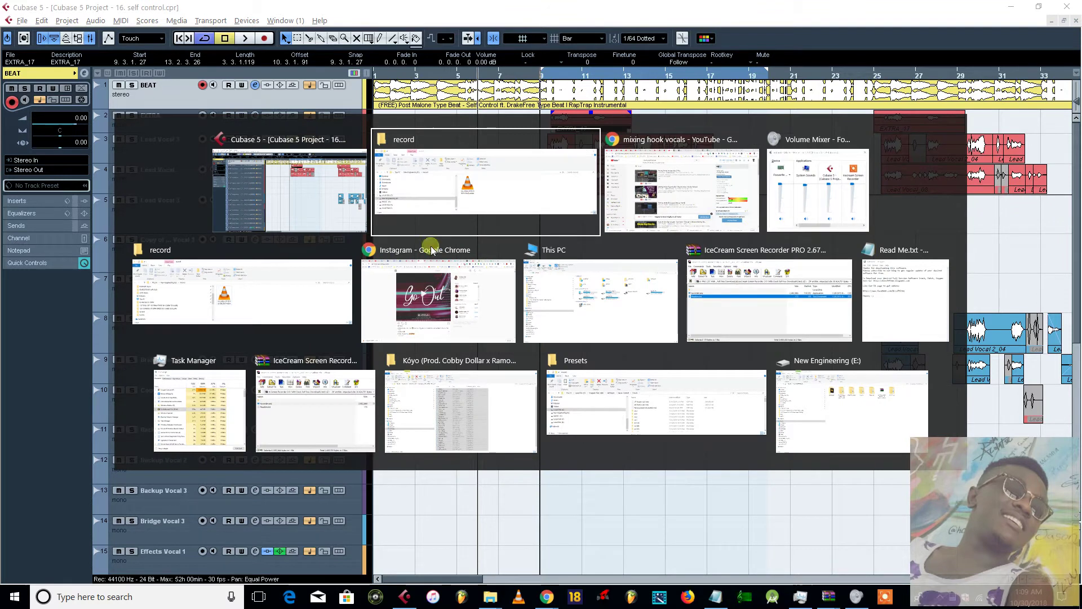
left_click(672, 202)
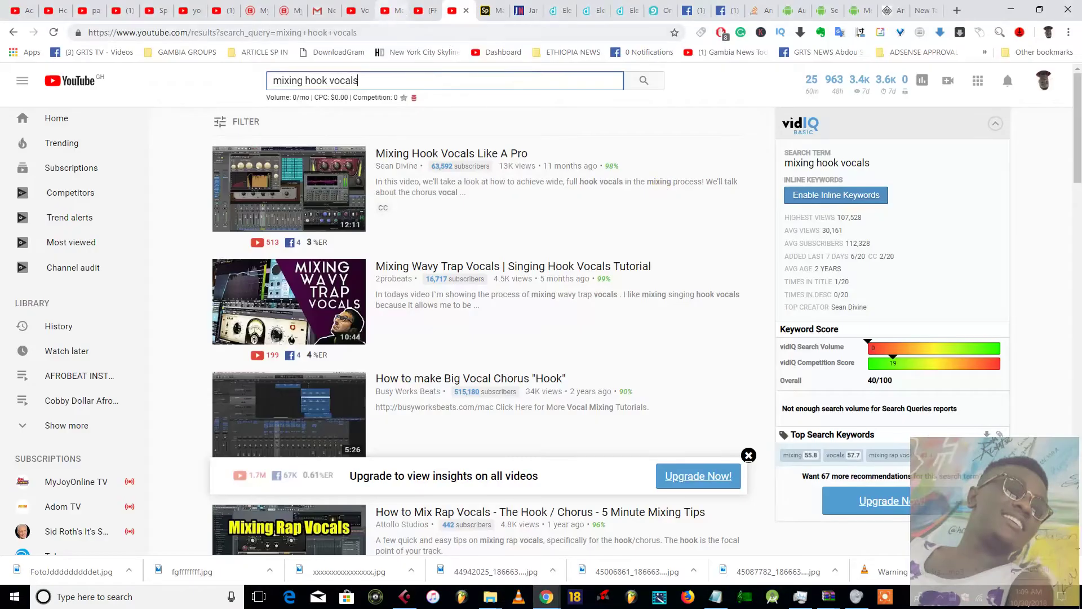
key("ctrl+shift+Tab")
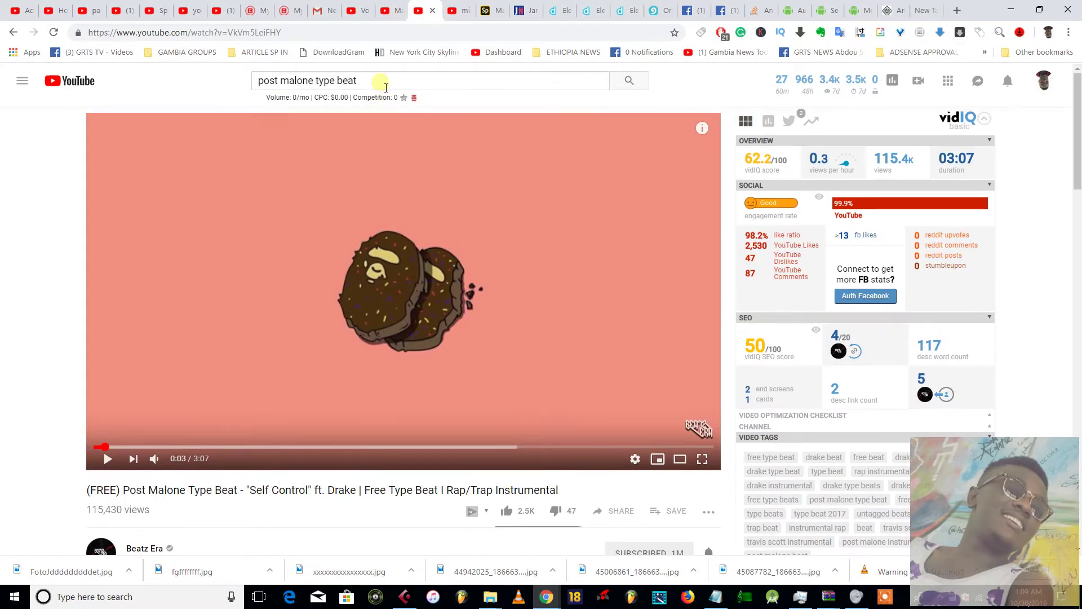
left_click_drag(380, 83, 249, 84)
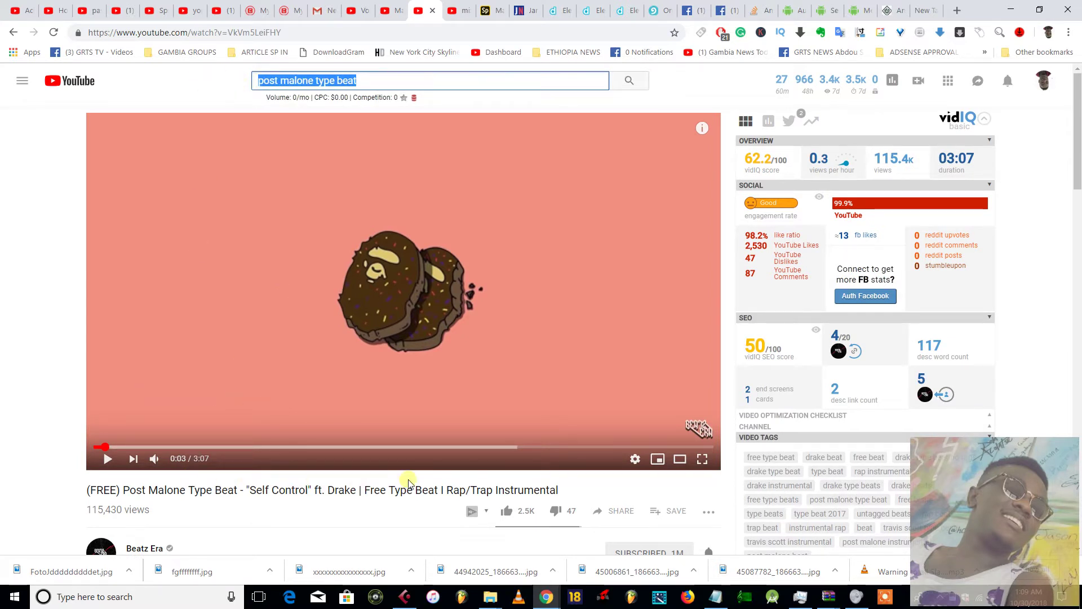
scroll(408, 482, "down", 2)
left_click(158, 502)
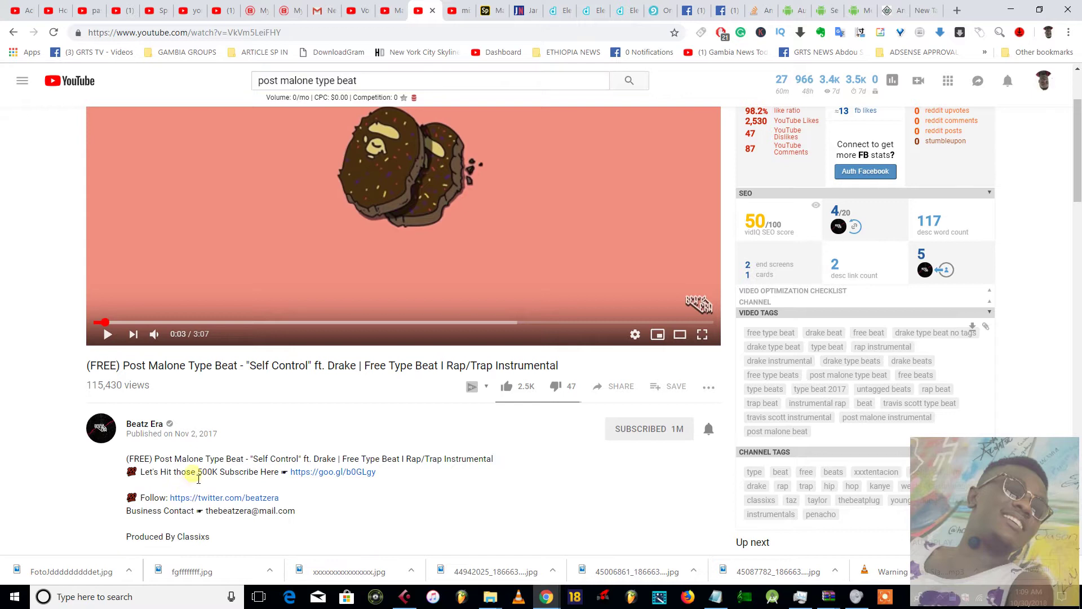
scroll(264, 461, "down", 1)
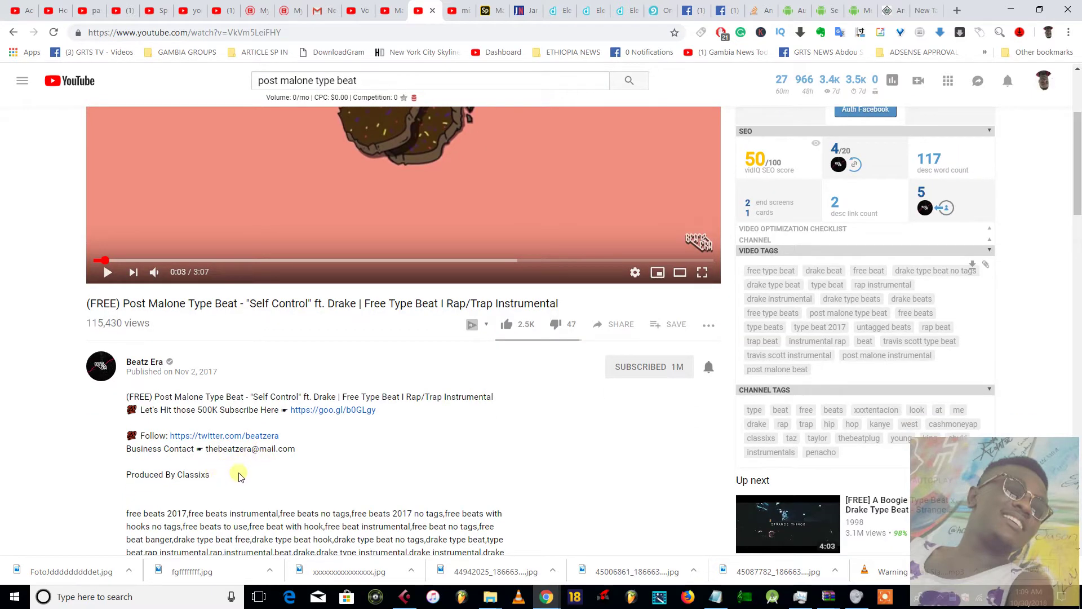
scroll(238, 475, "up", 1)
scroll(239, 475, "down", 1)
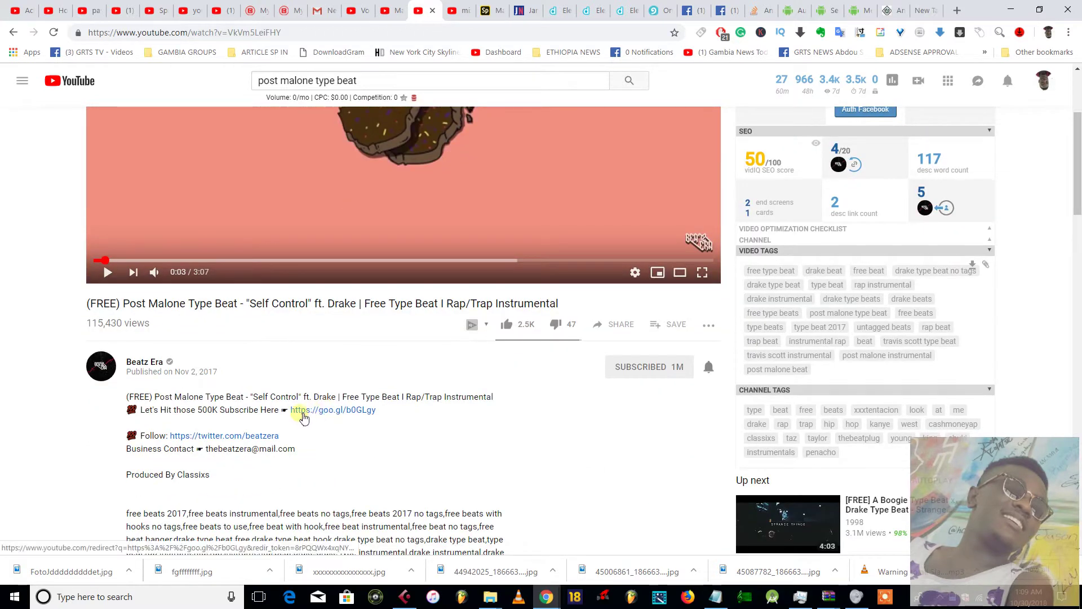
scroll(282, 364, "up", 3)
Switch back to Cubase and play the project from the beginning
key("alt+Tab")
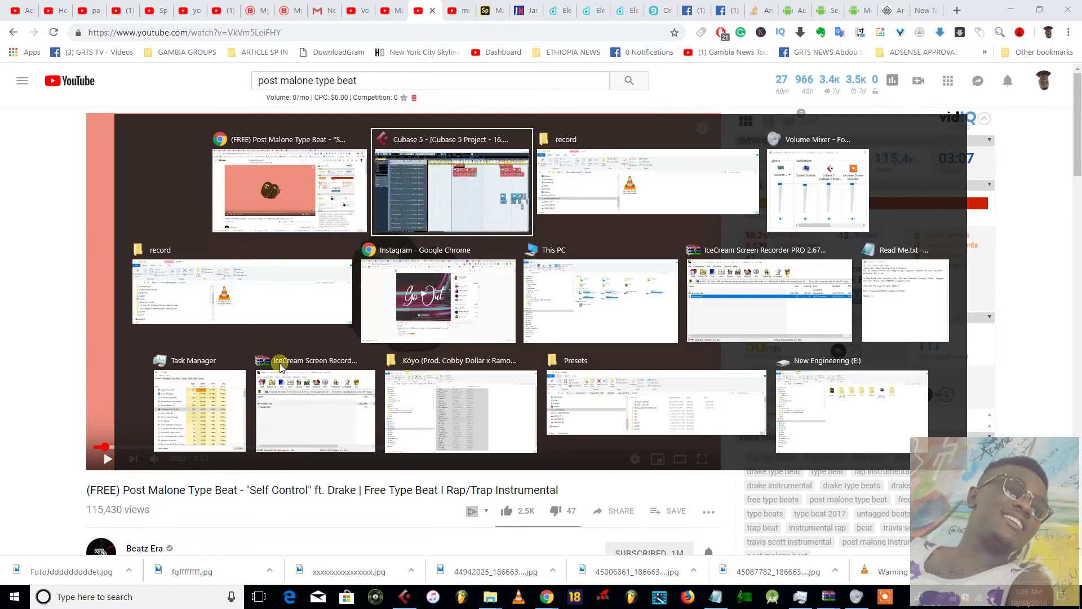
right_click(419, 248)
key("Home")
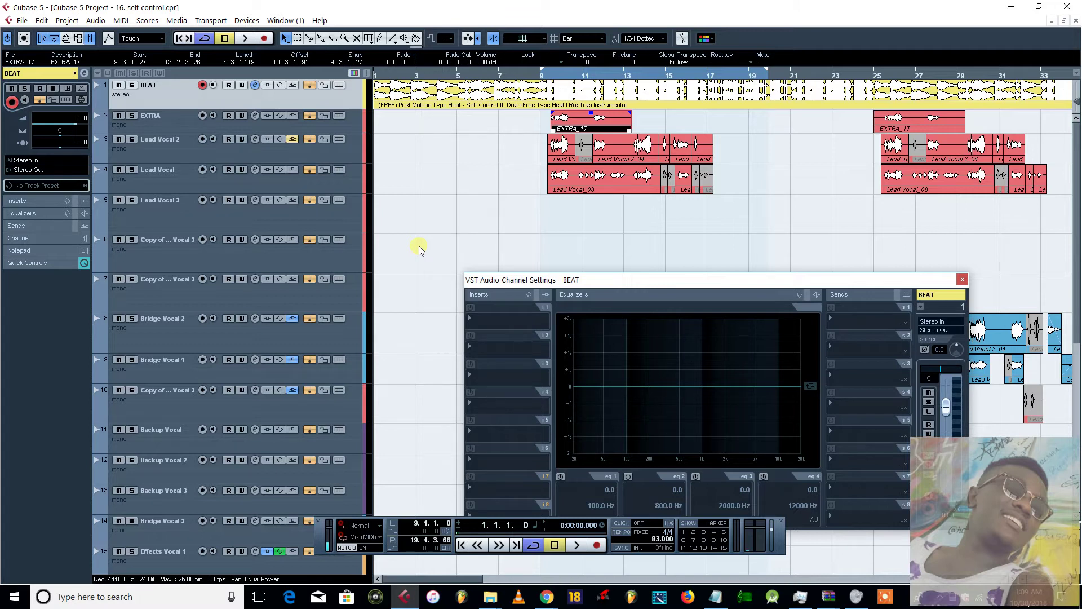
key("space")
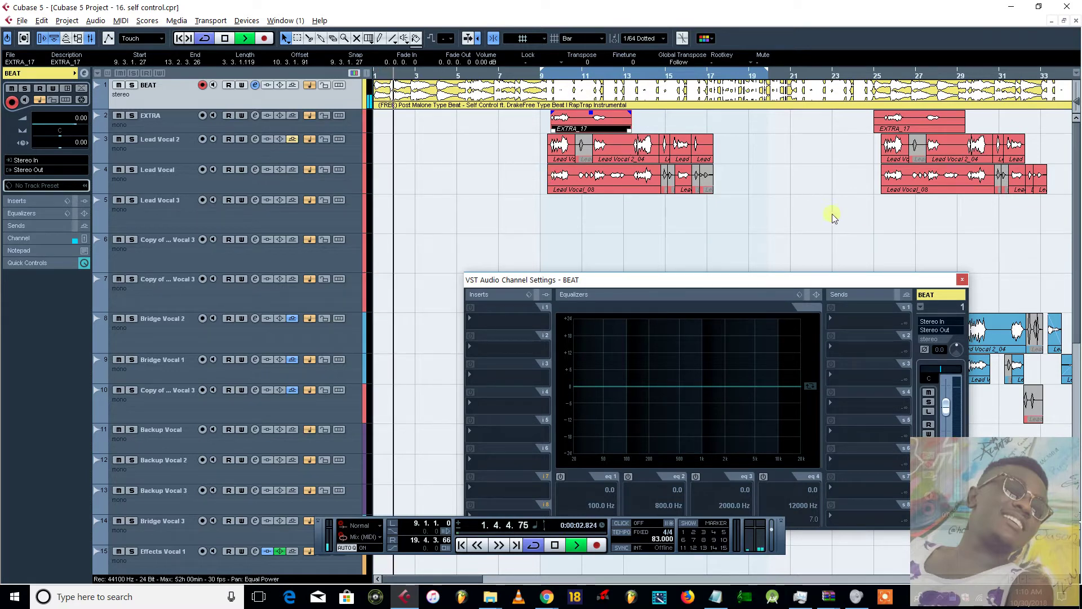
Move the BEAT channel settings and Mixer windows clear of the tracks, and maximize the project window
key("ctrl+F5")
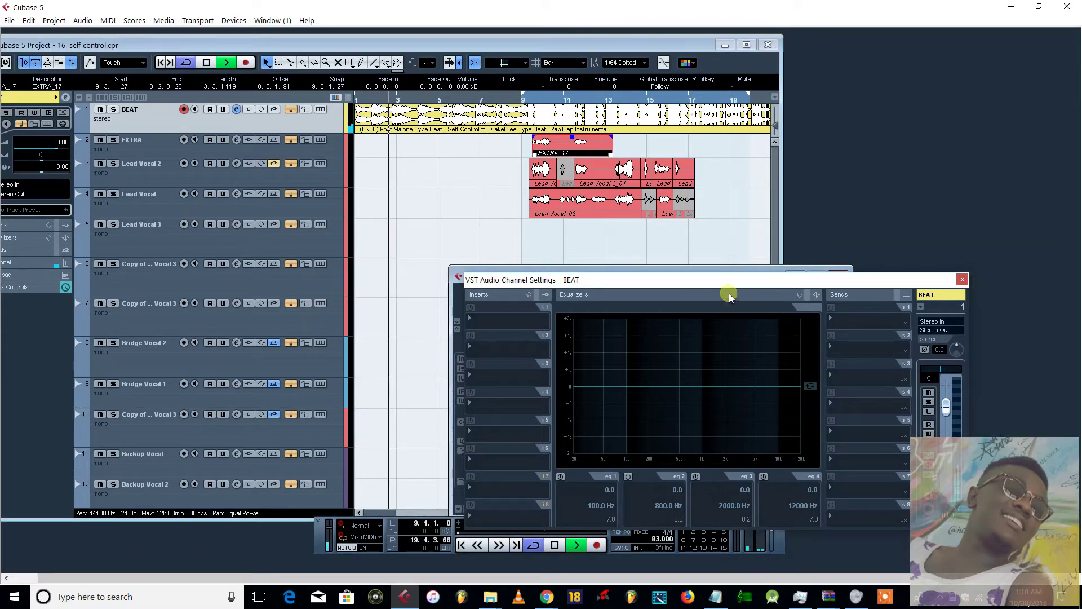
left_click_drag(725, 284, 1041, 320)
left_click_drag(716, 276, 581, 171)
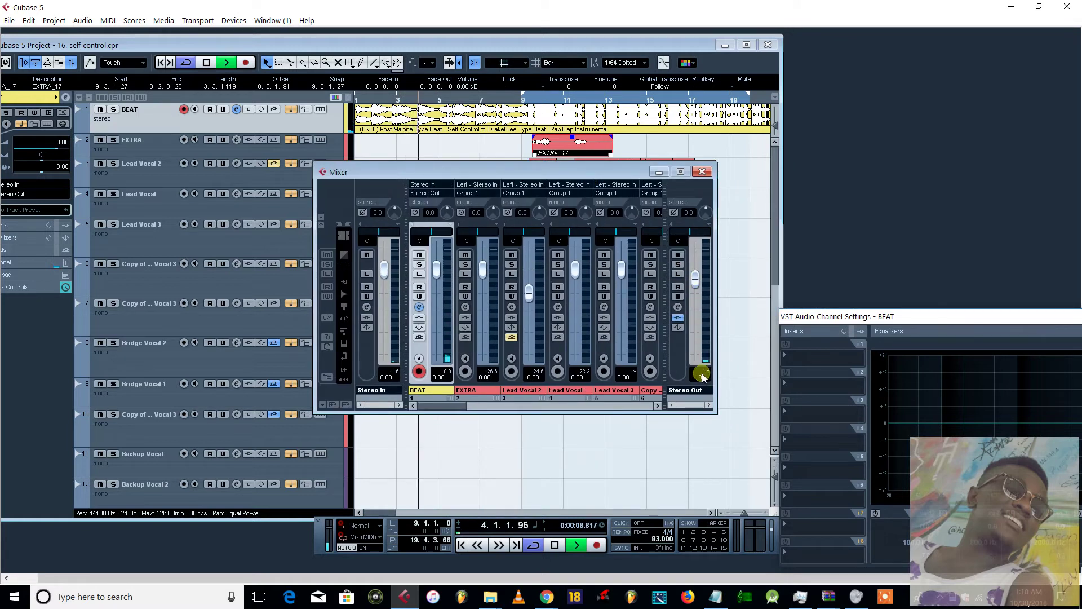
left_click_drag(575, 172, 760, 321)
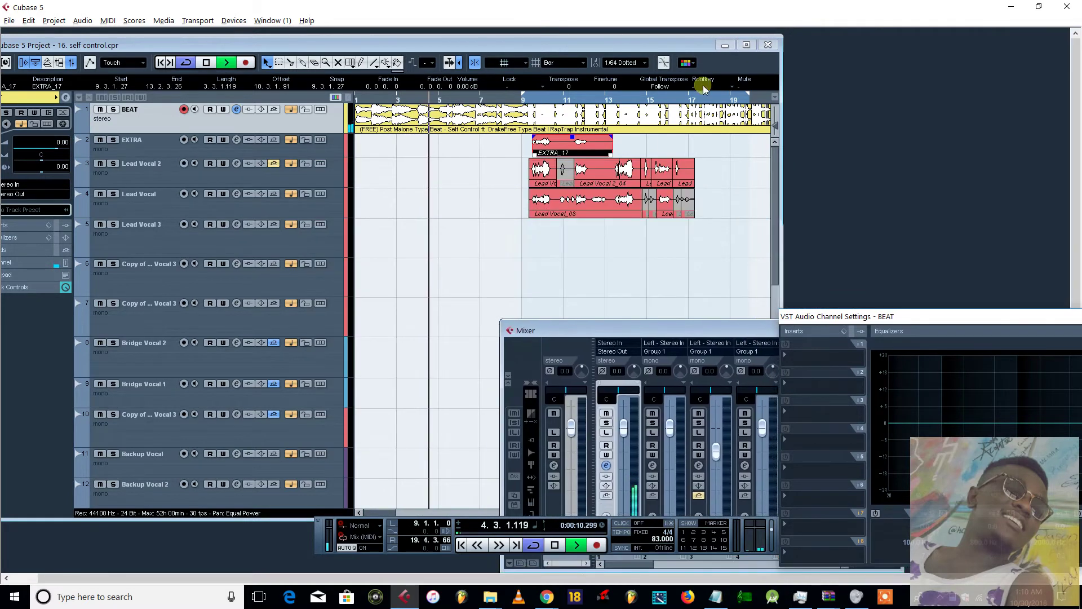
left_click(747, 45)
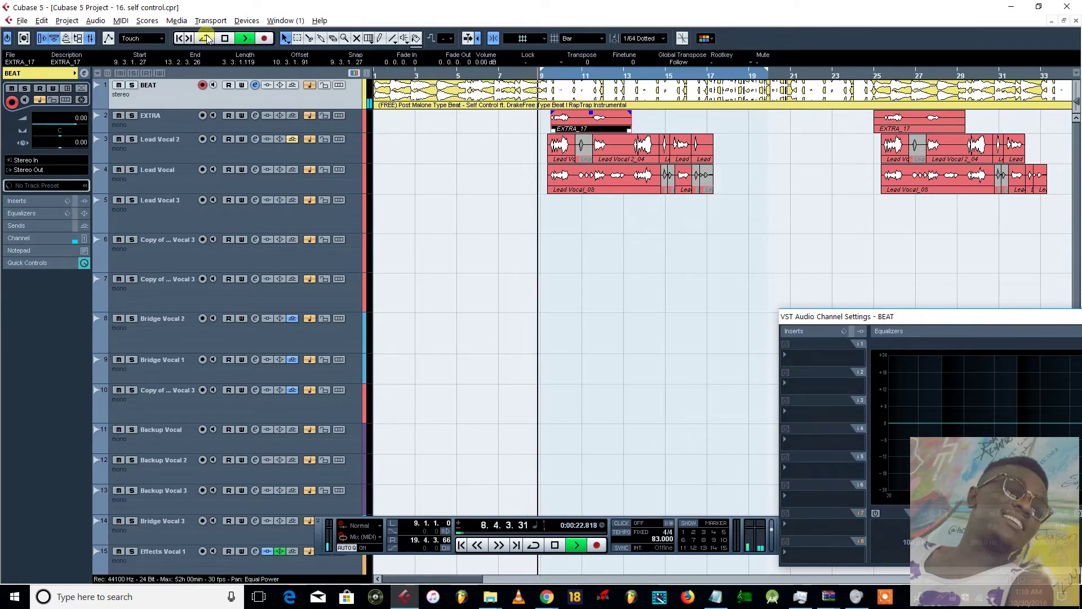
Solo the BEAT track and lower the Stereo Out fader in the Mixer to about -9.35 dB
left_click(131, 84)
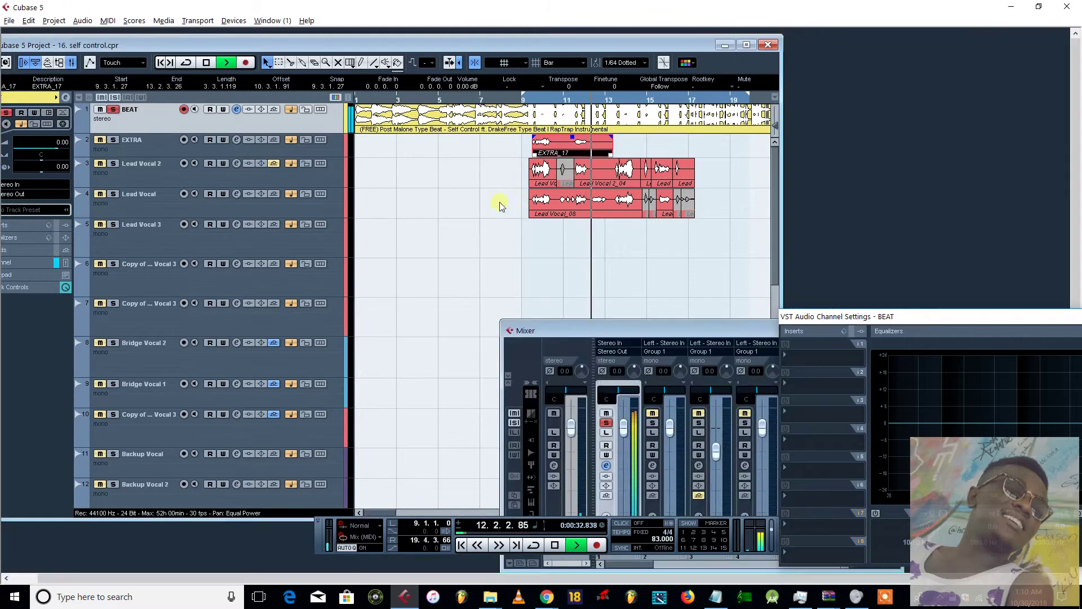
key("F3")
left_click_drag(665, 329, 407, 217)
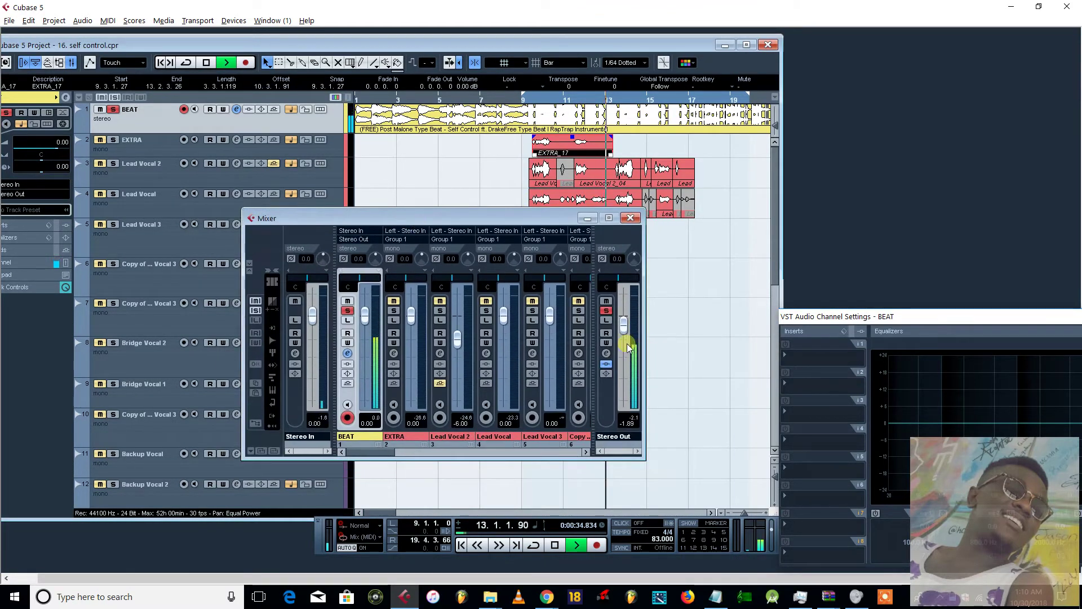
left_click_drag(628, 353, 626, 361)
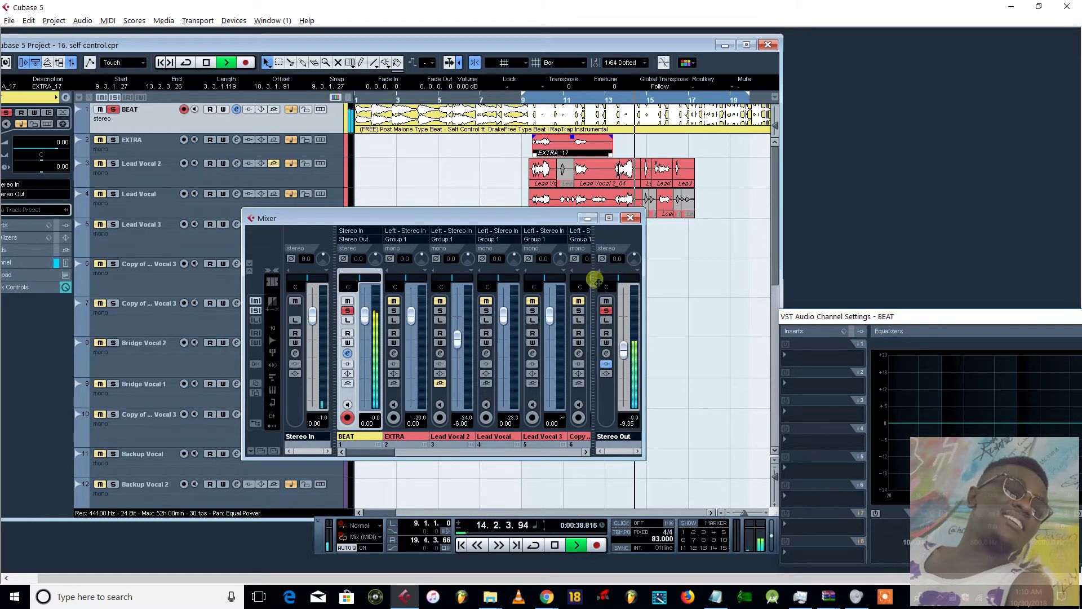
left_click_drag(556, 220, 684, 257)
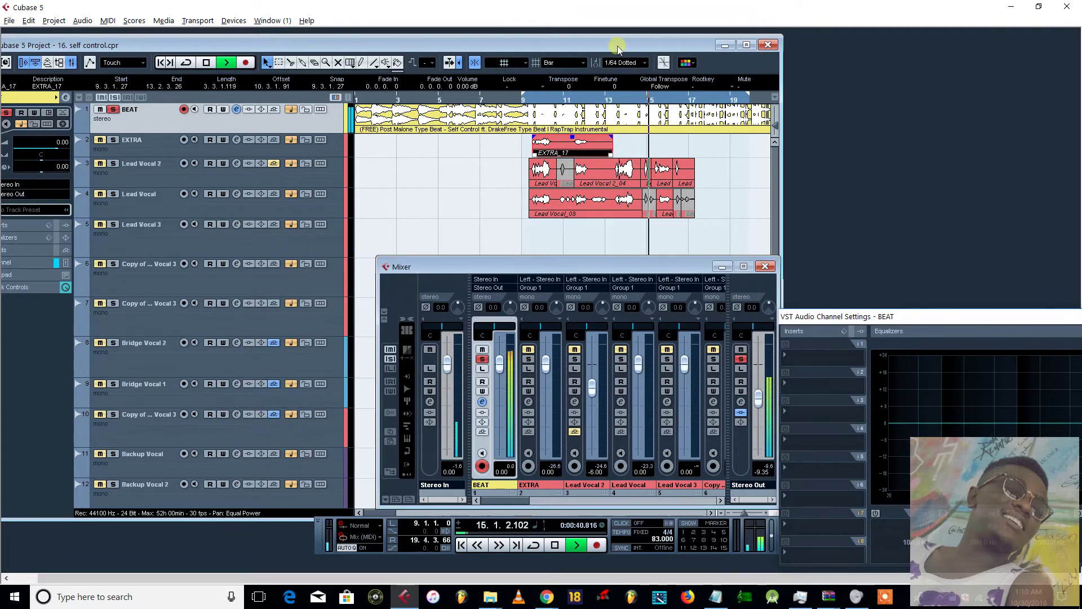
Stop playback at the project start, turn off the BEAT solo, and show only the maximized project window without the Mixer
double_click(618, 45)
key("F3")
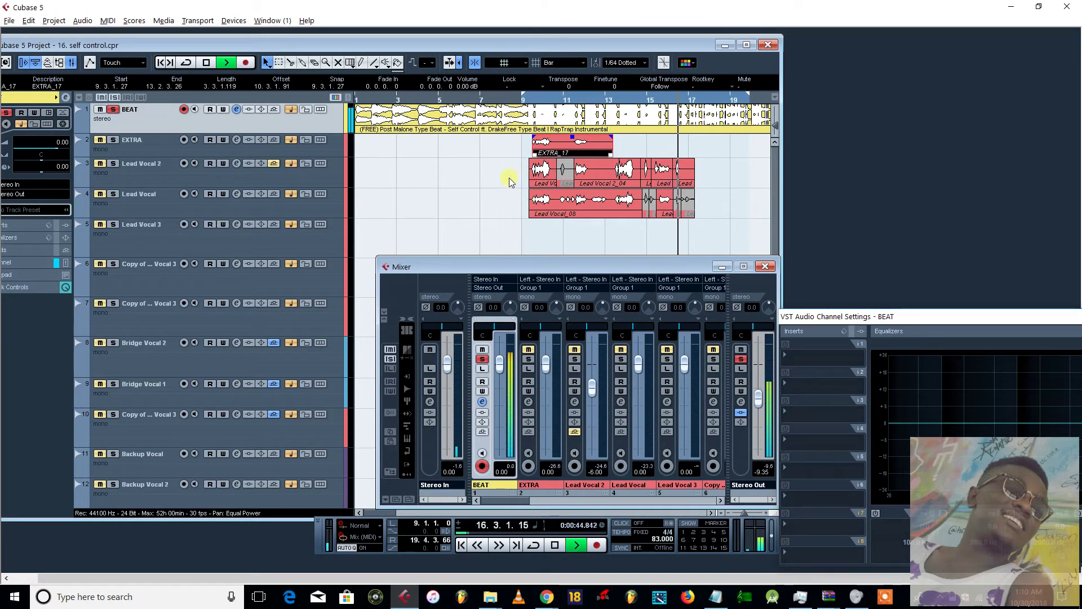
key("space")
key("Home")
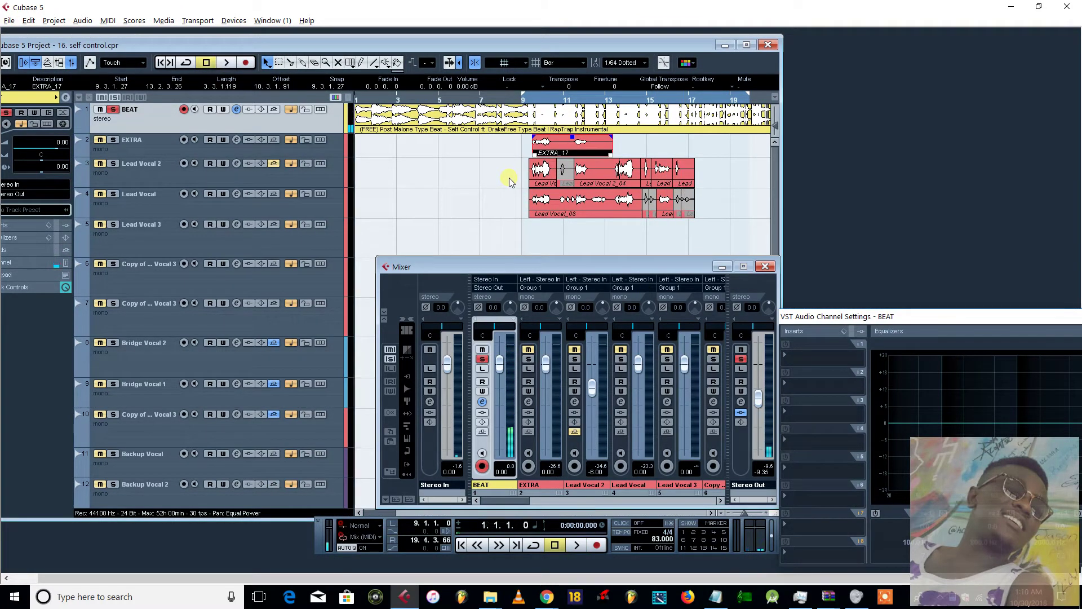
key("F3")
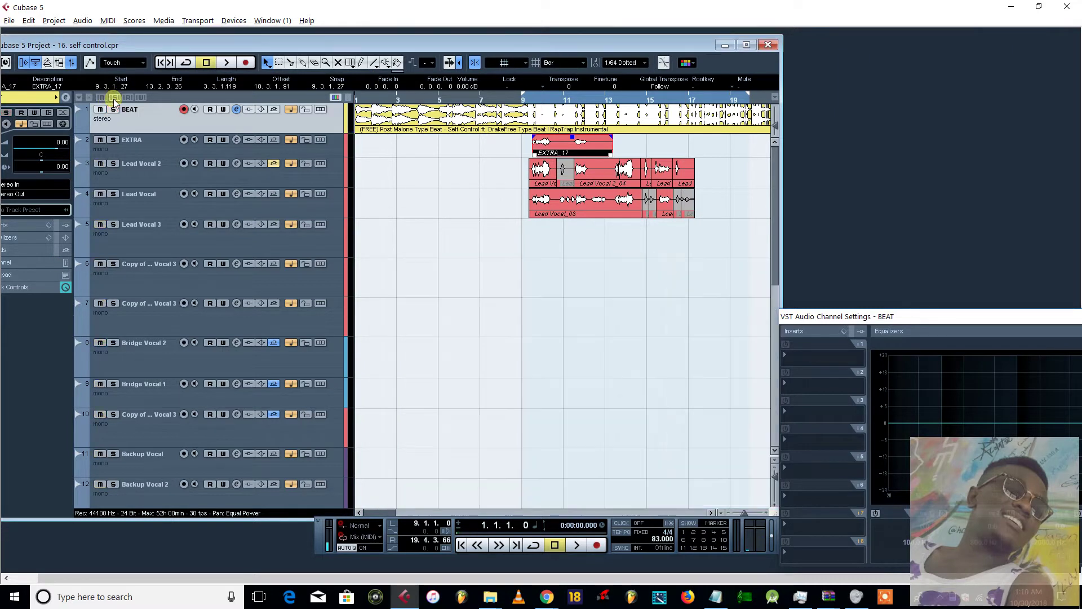
double_click(288, 45)
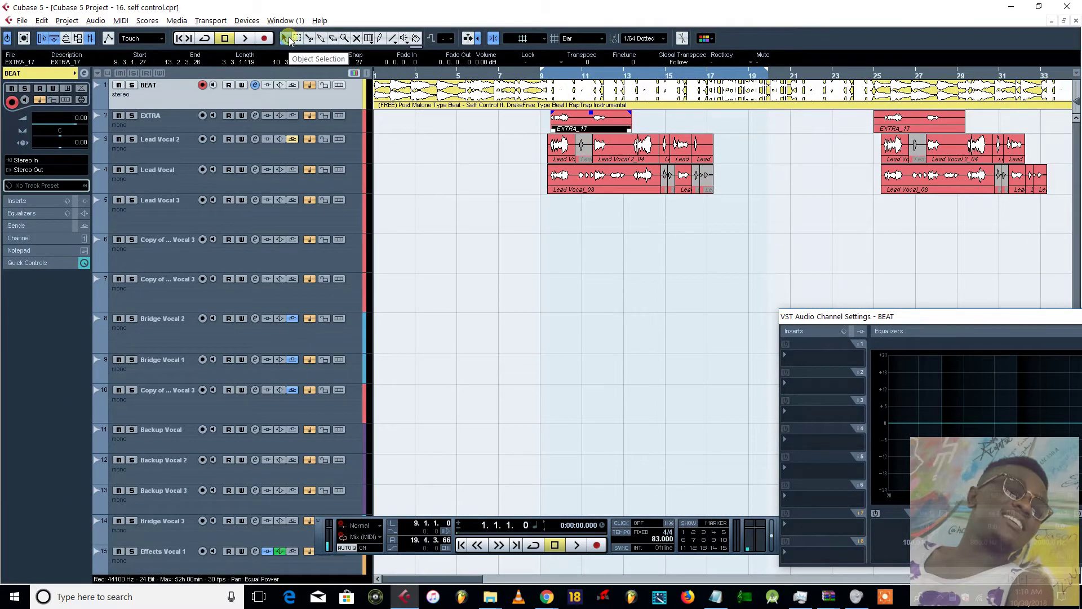
left_click(286, 38)
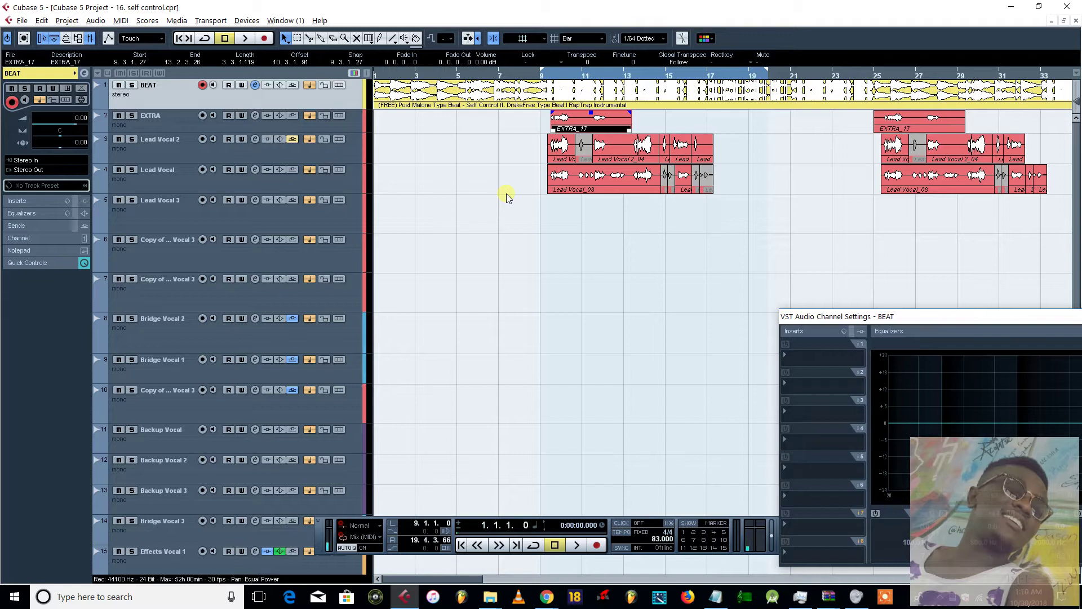
Play the project from the start and raise the Stereo Out fader in the Mixer to about -1.14 dB
key("space")
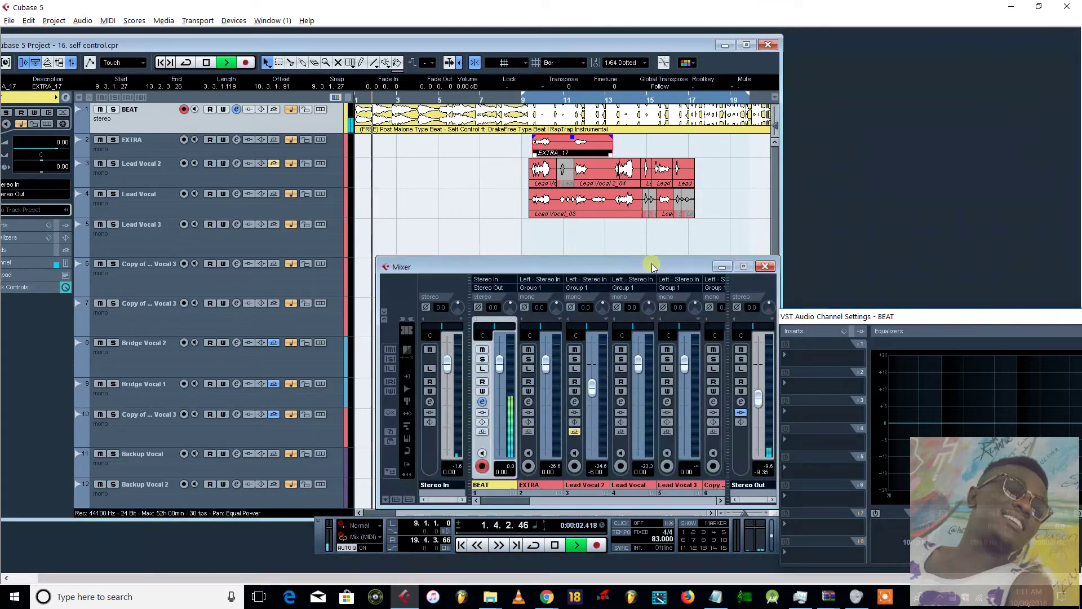
key("F3")
left_click_drag(762, 412, 765, 379)
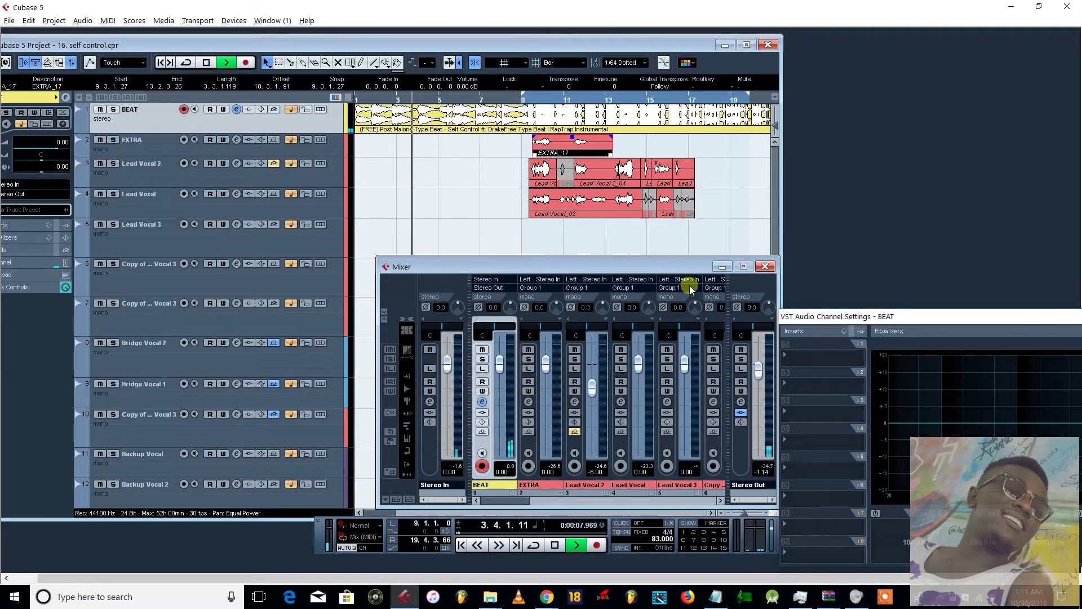
Set the Mixer to Always on Top and position it beside the vocal clips in the project window
left_click_drag(679, 267, 789, 308)
left_click_drag(499, 49, 473, 43)
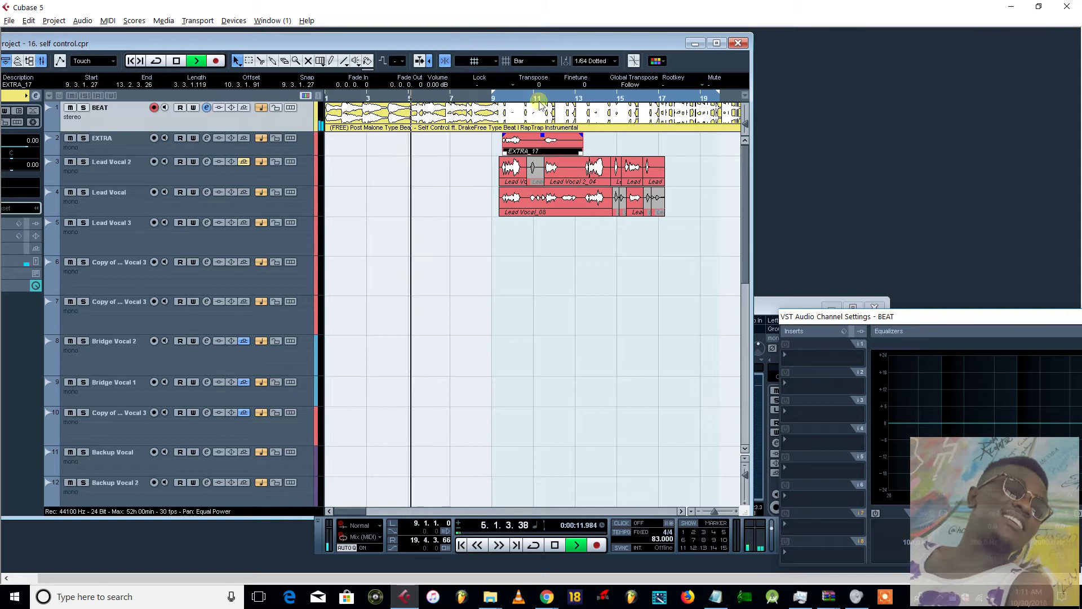
left_click(801, 306)
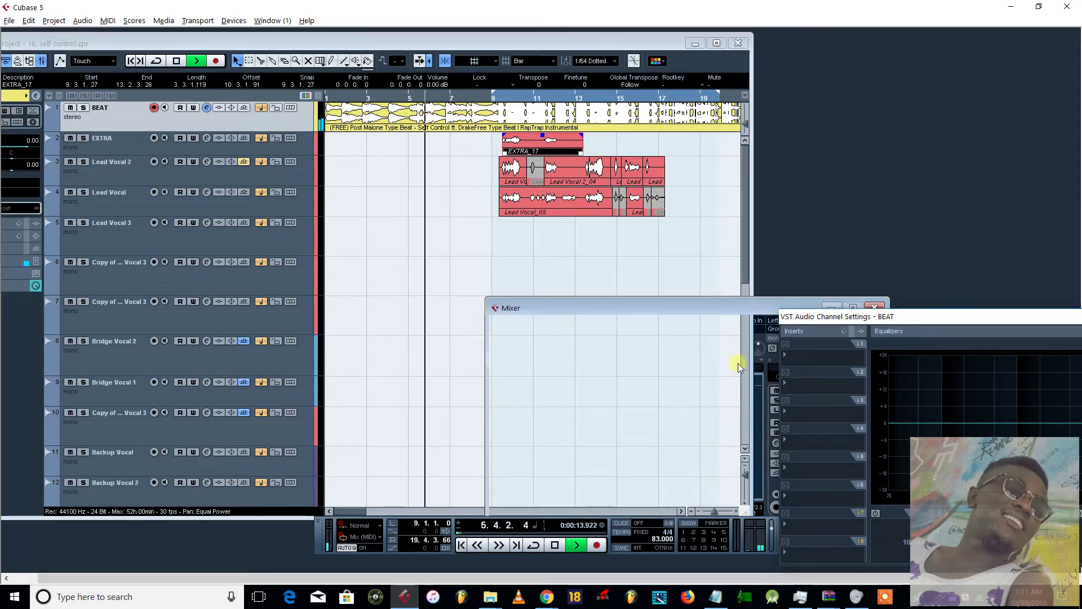
left_click_drag(699, 303, 820, 181)
right_click(657, 194)
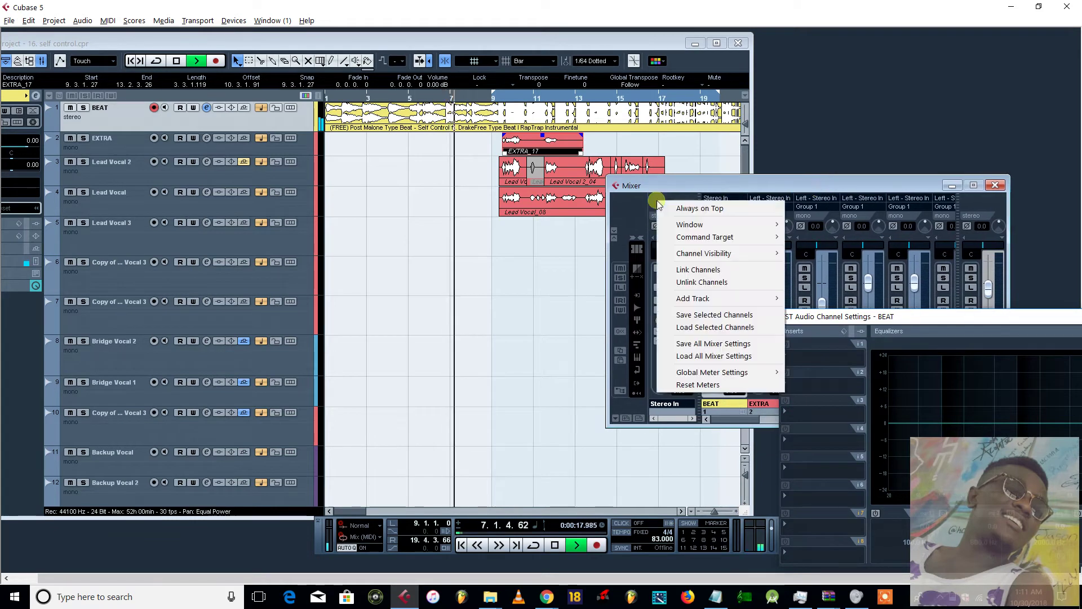
left_click(721, 208)
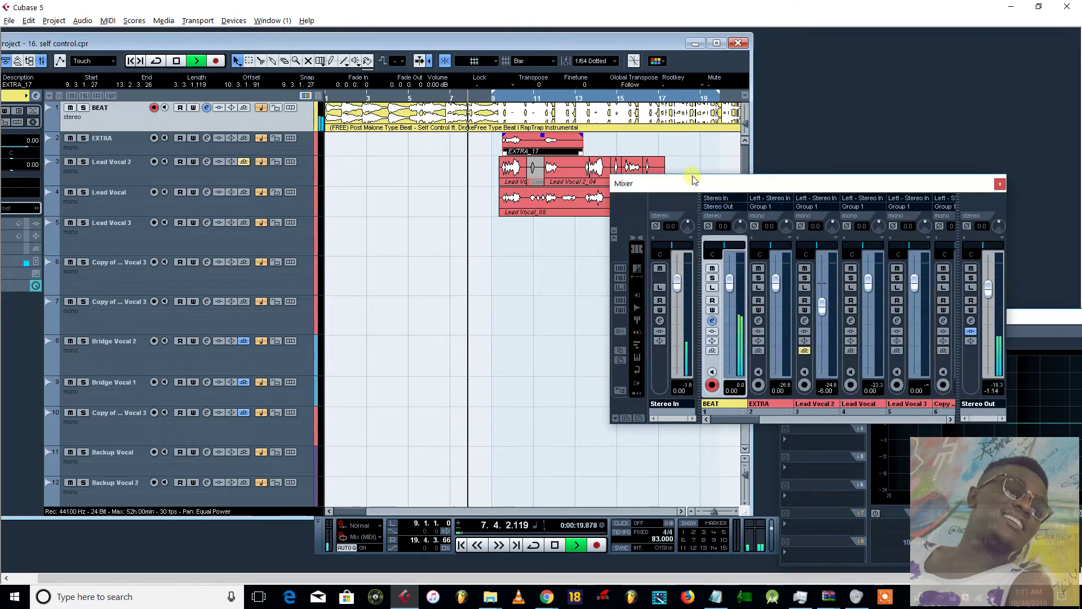
left_click_drag(694, 181, 770, 182)
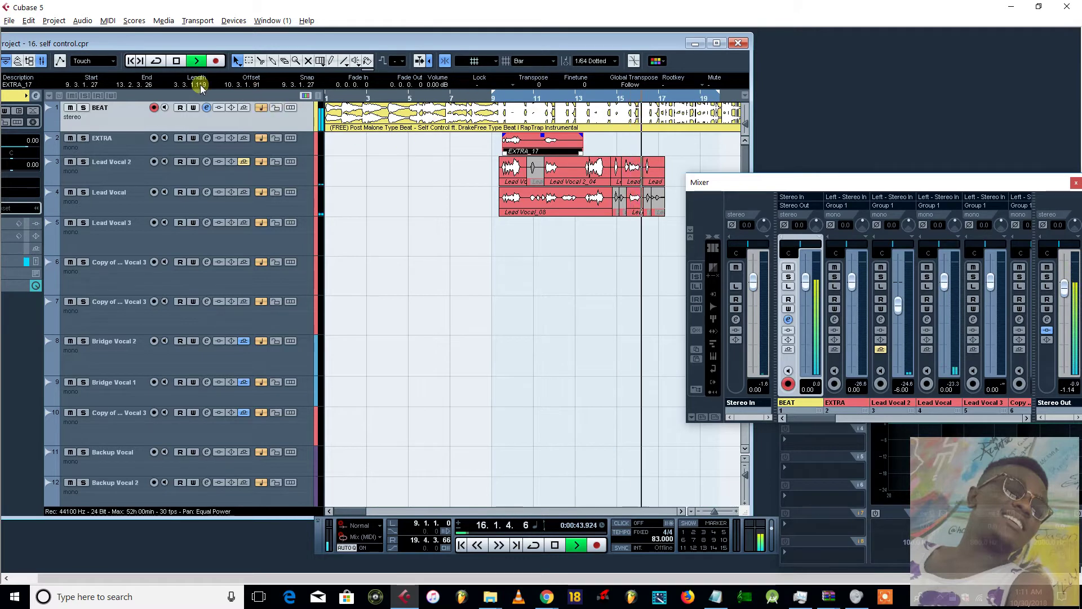
Turn on cycle playback, mute the BEAT track, and play only the vocals from the left locator at bar 9
left_click(157, 60)
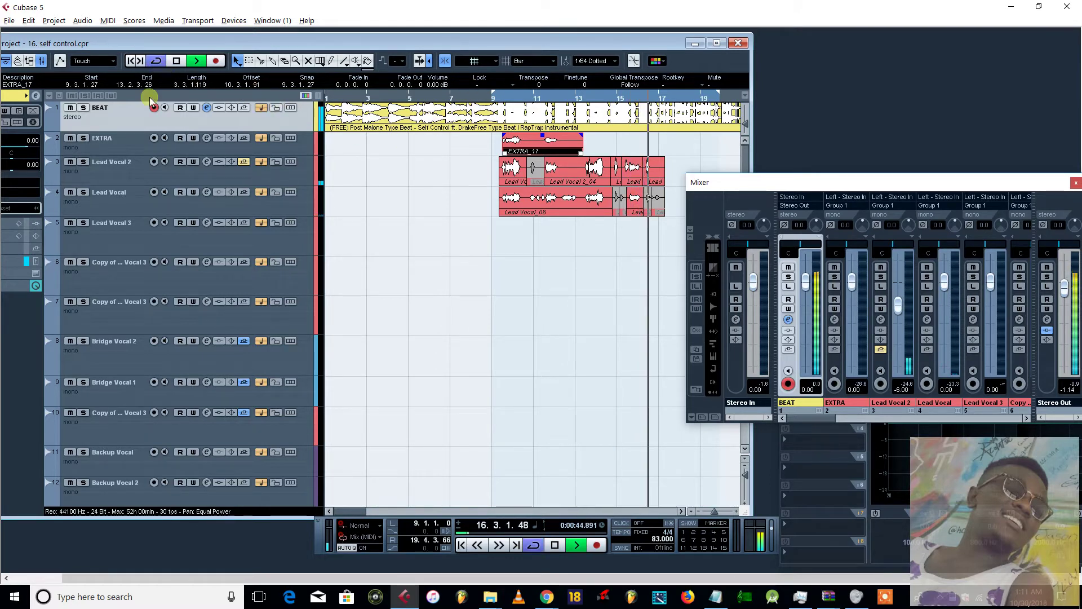
left_click(71, 108)
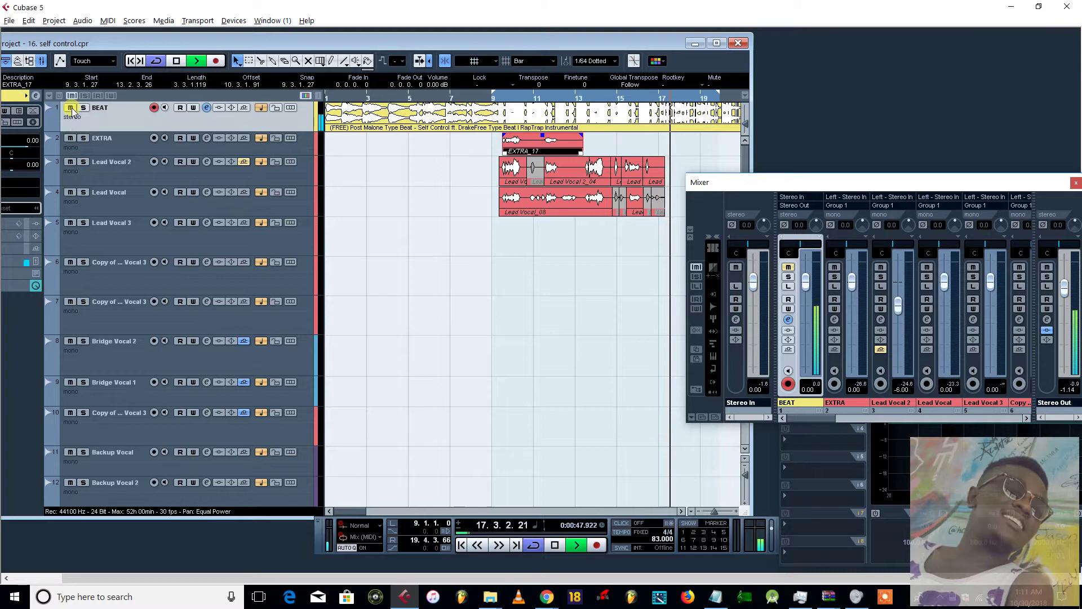
key("space")
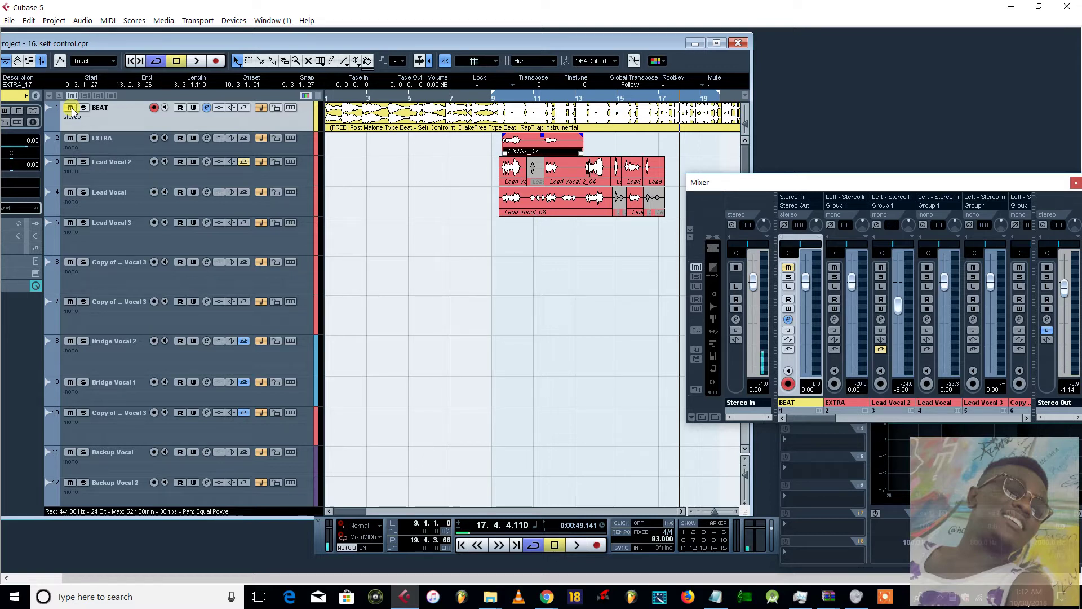
key("KP_1")
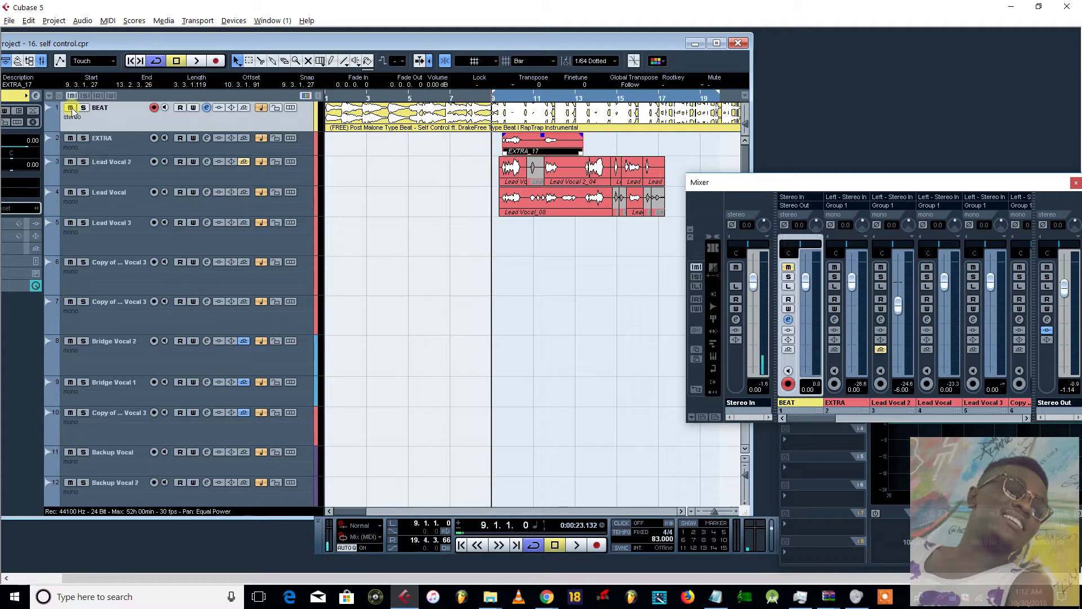
key("space")
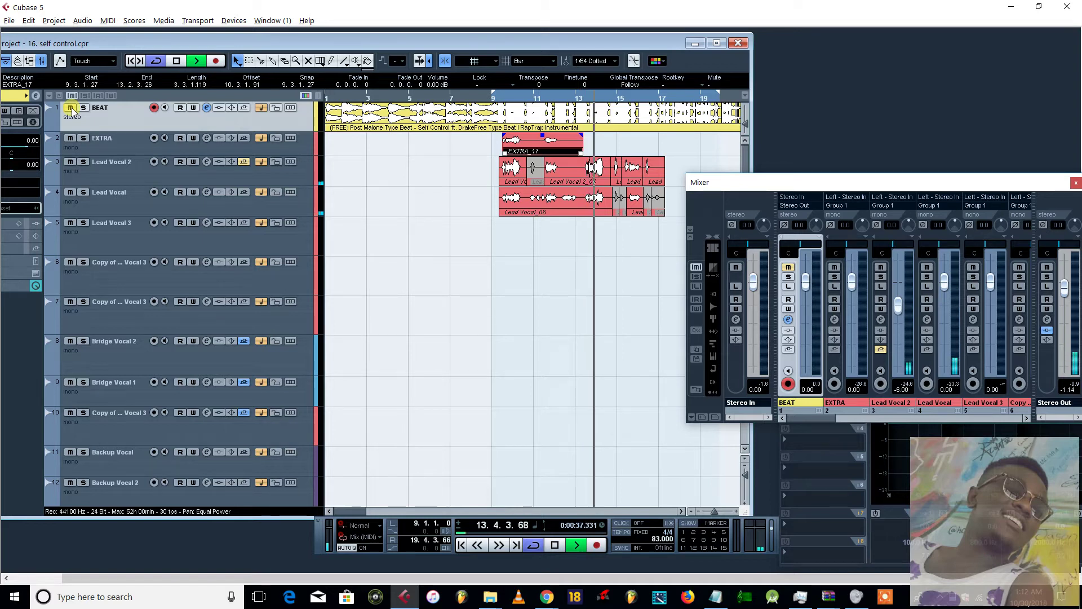
Move the project window clear of the Mixer, stop playback, and select the muted clip near bar 11 on the Lead Vocal 2 track
left_click_drag(372, 43, 309, 58)
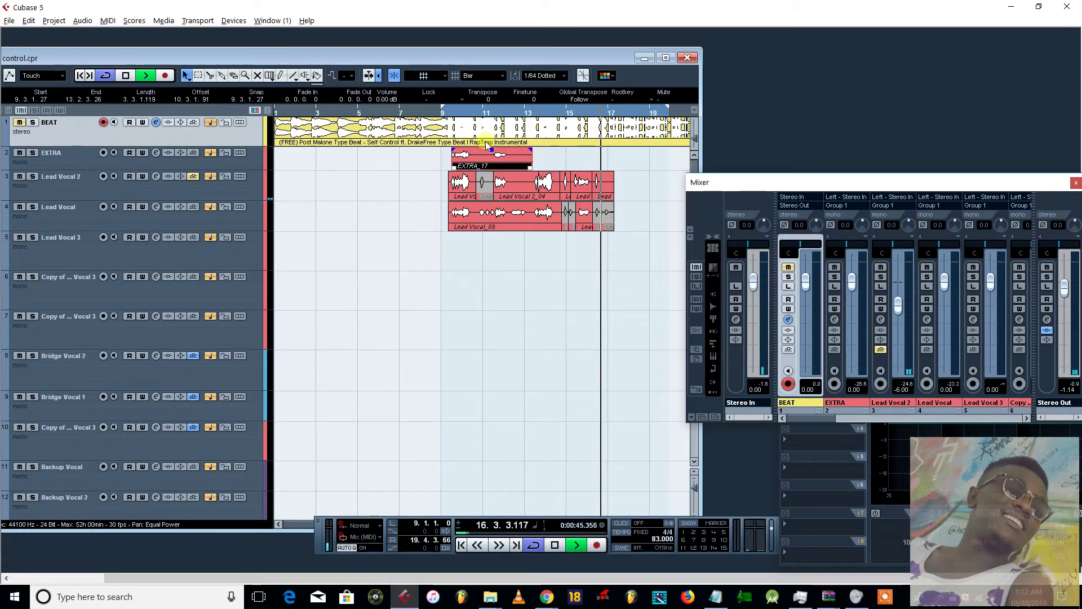
key("space")
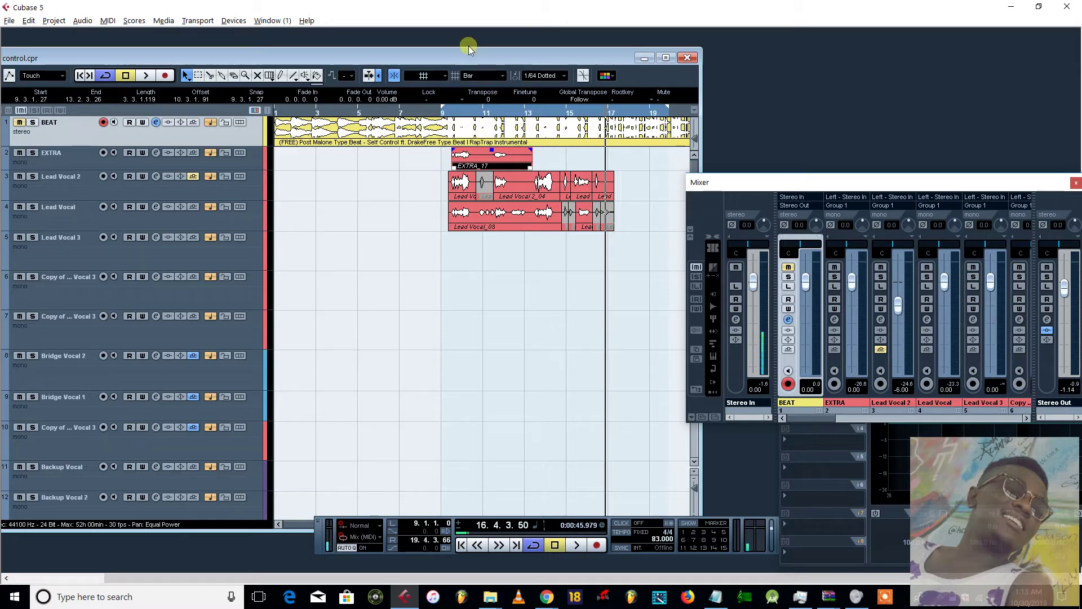
right_click(459, 270)
left_click(459, 271)
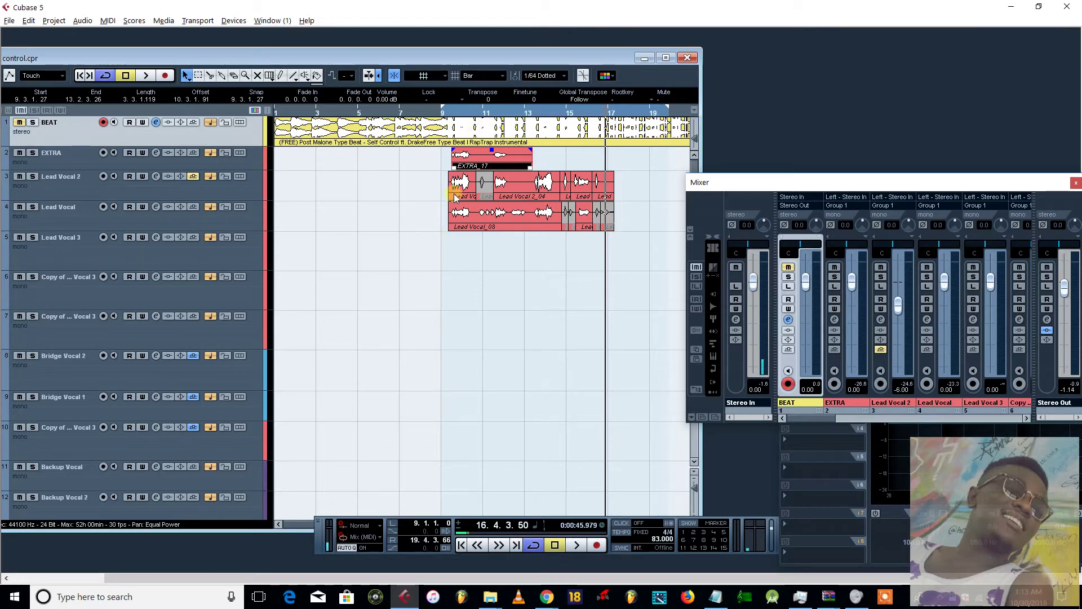
left_click(485, 189)
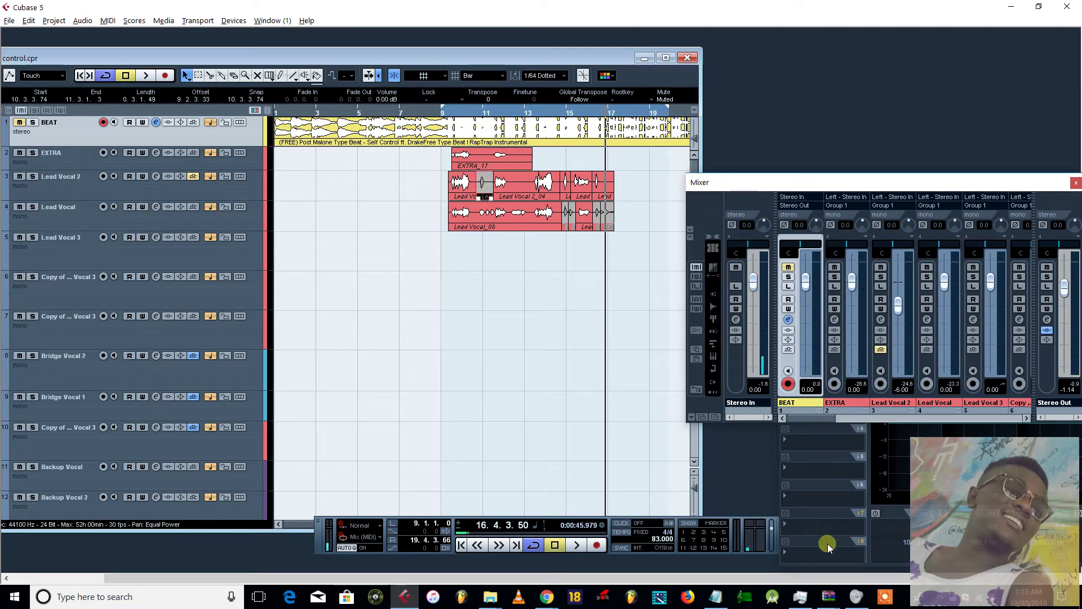
Switch to the screen recorder's freehand pen and circle the muted clips on the Lead Vocal 2 and Lead Vocal tracks
left_click(938, 605)
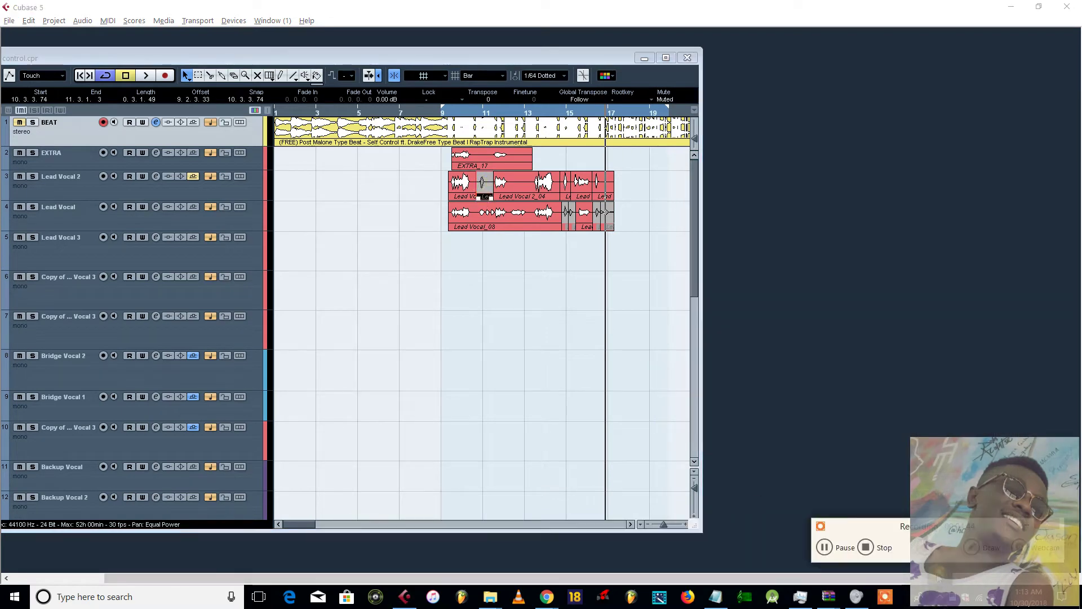
left_click(976, 549)
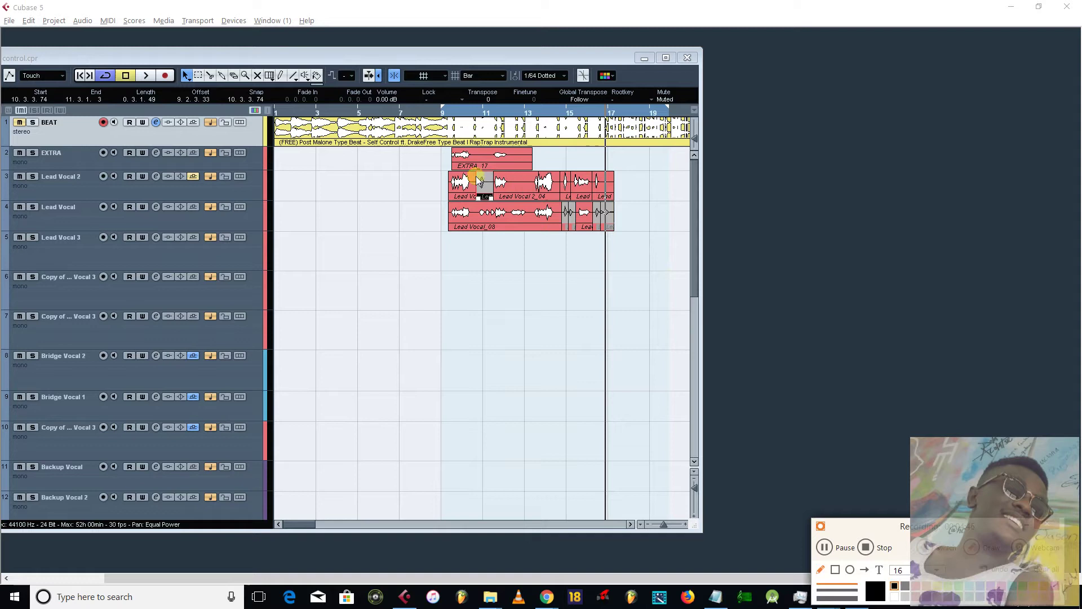
left_click_drag(489, 181, 479, 185)
left_click_drag(555, 206, 610, 219)
Play the vocals from bar 9, maximize the project window, and move the Mixer below the vocal clips
left_click(753, 437)
left_click(448, 113)
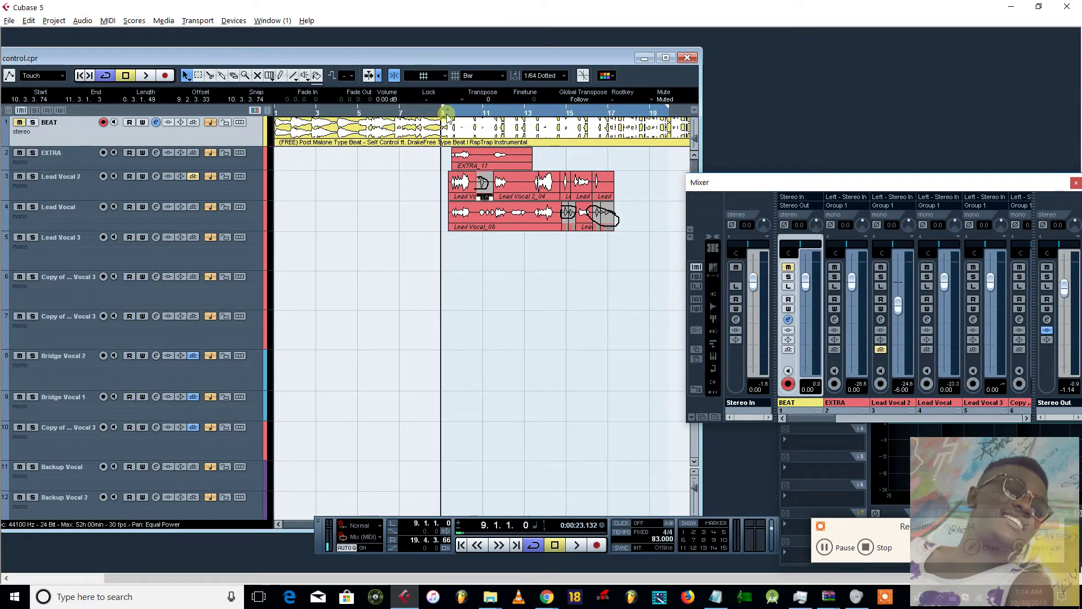
key("space")
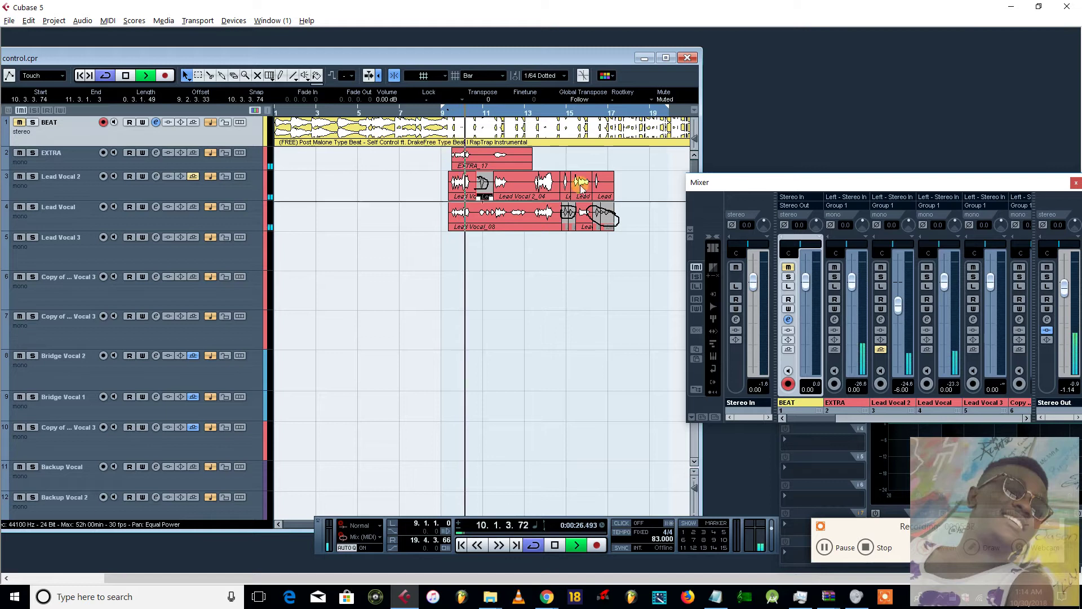
double_click(558, 57)
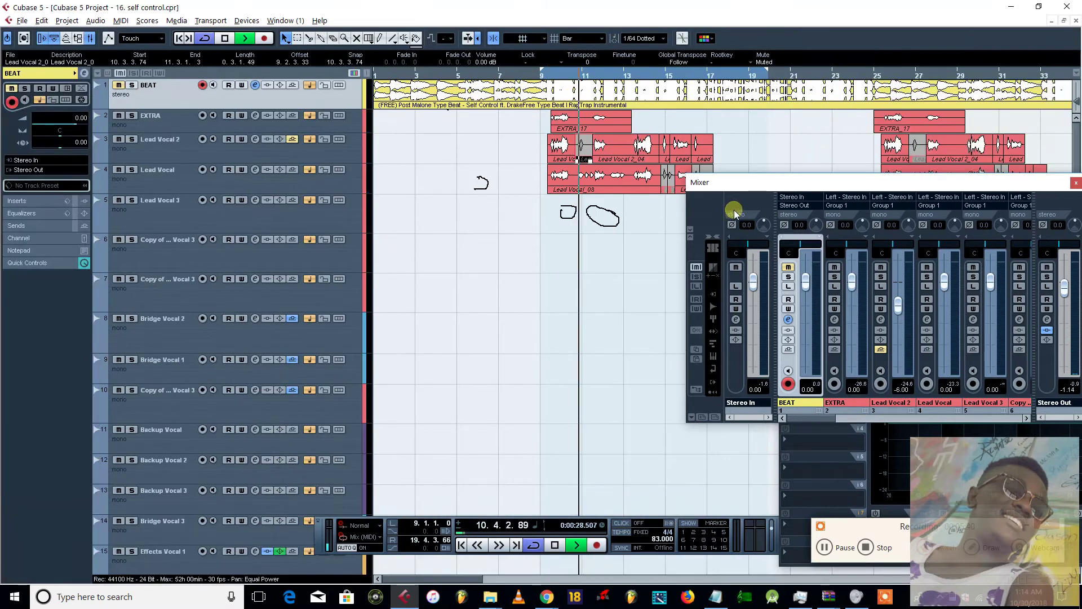
left_click_drag(742, 181, 777, 259)
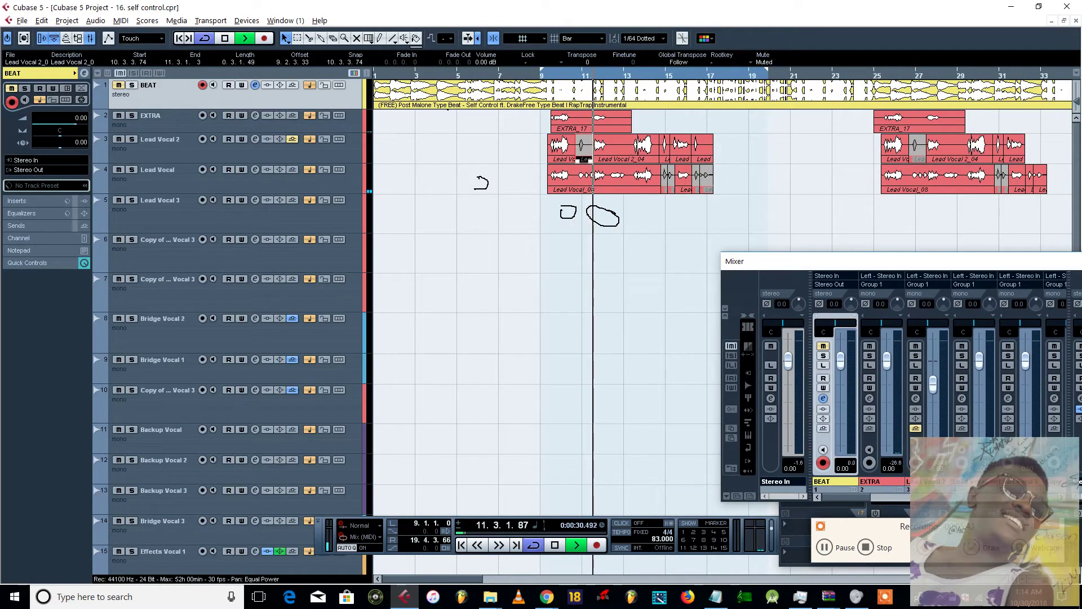
left_click(593, 215)
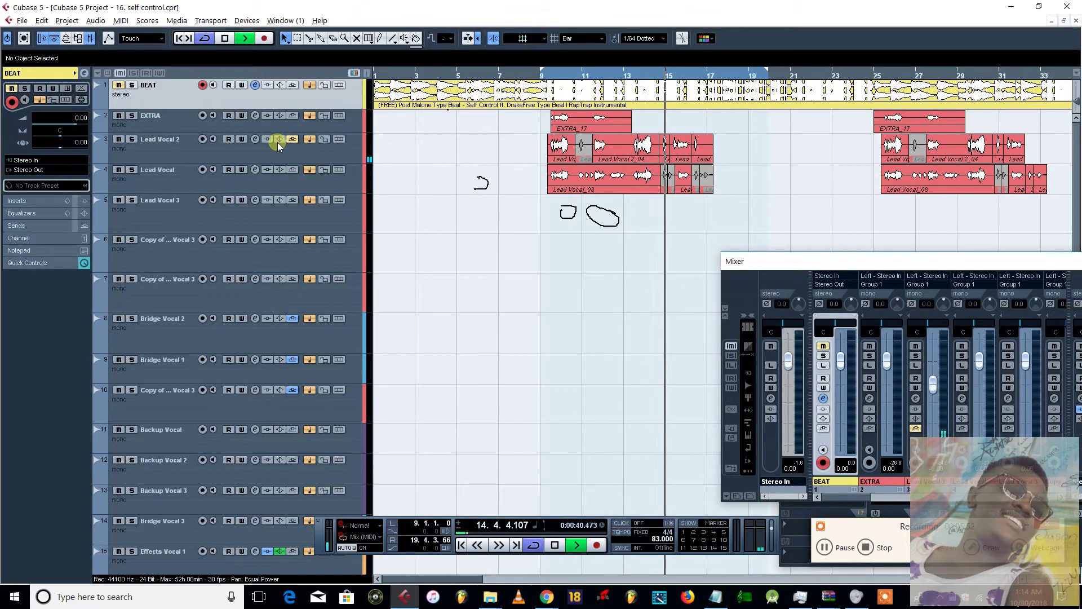
Unmute the BEAT track and play the beat with the vocals briefly from the left locator at bar 9
left_click(117, 86)
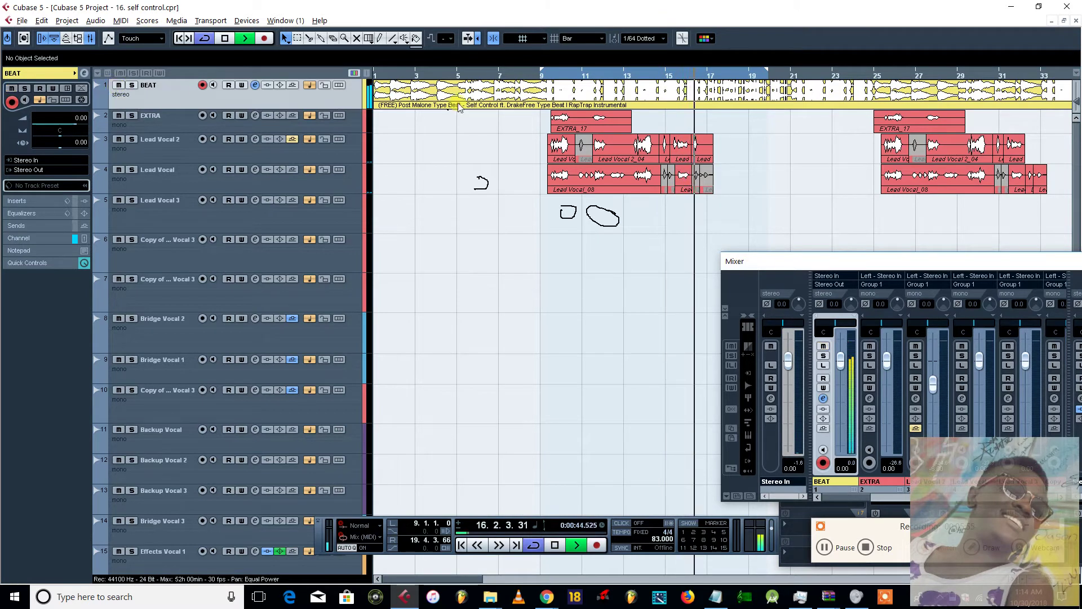
key("space")
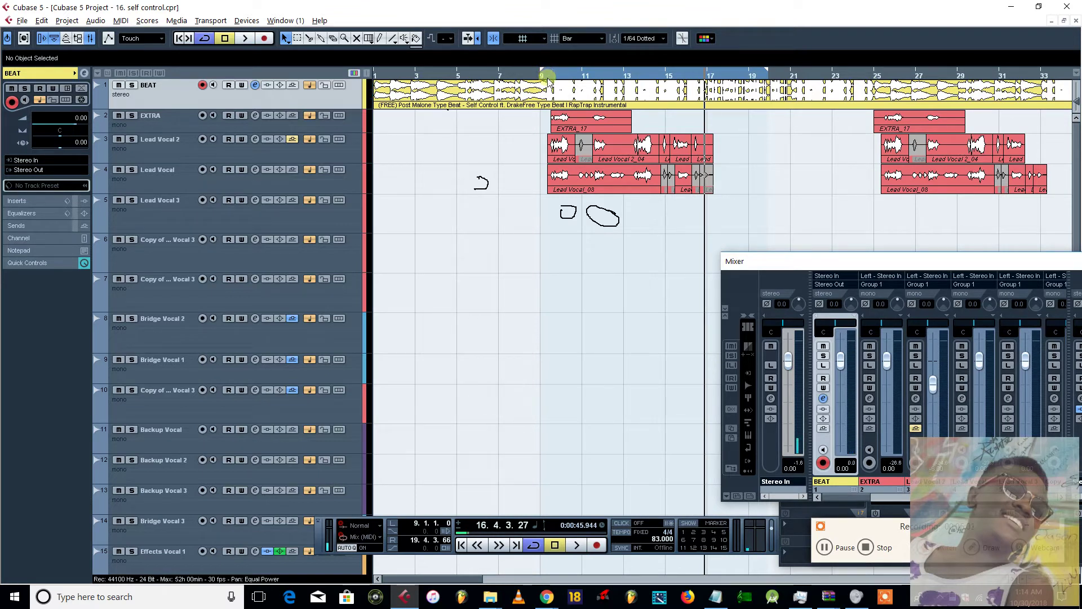
left_click(546, 77)
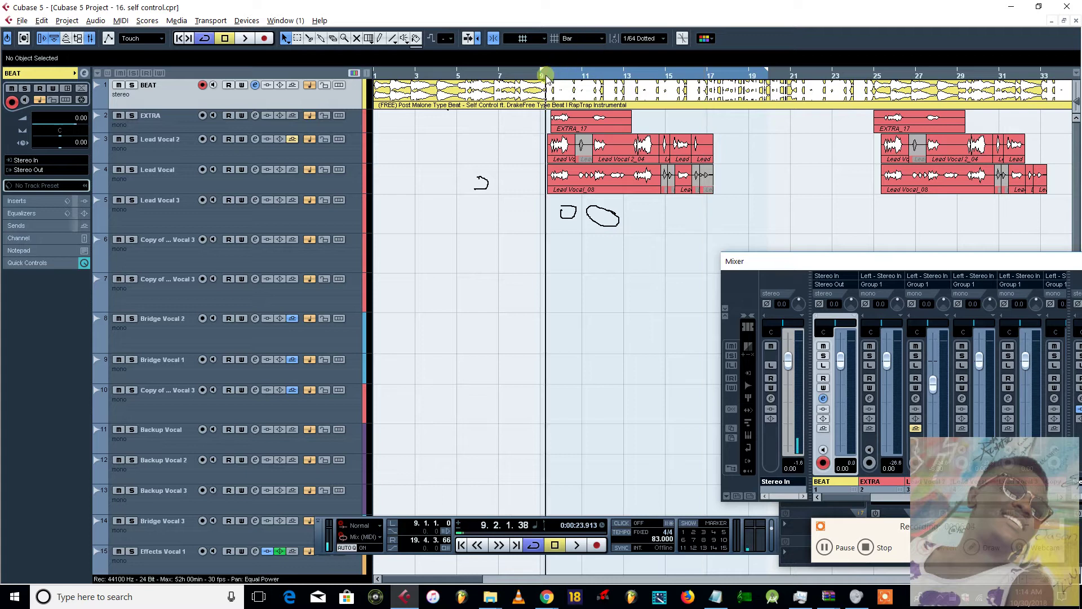
key("KP_1")
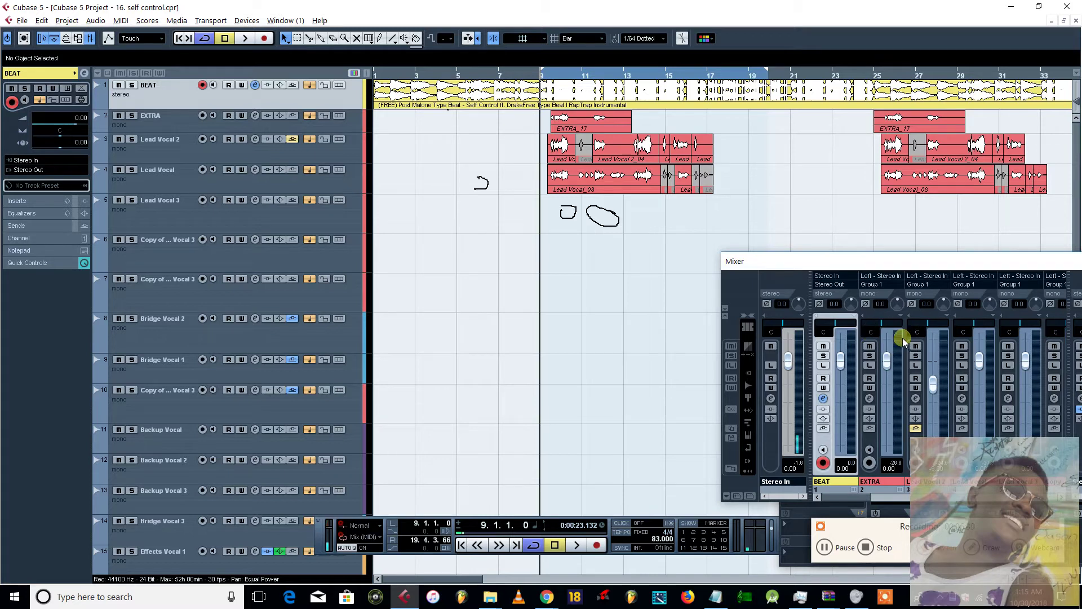
key("space")
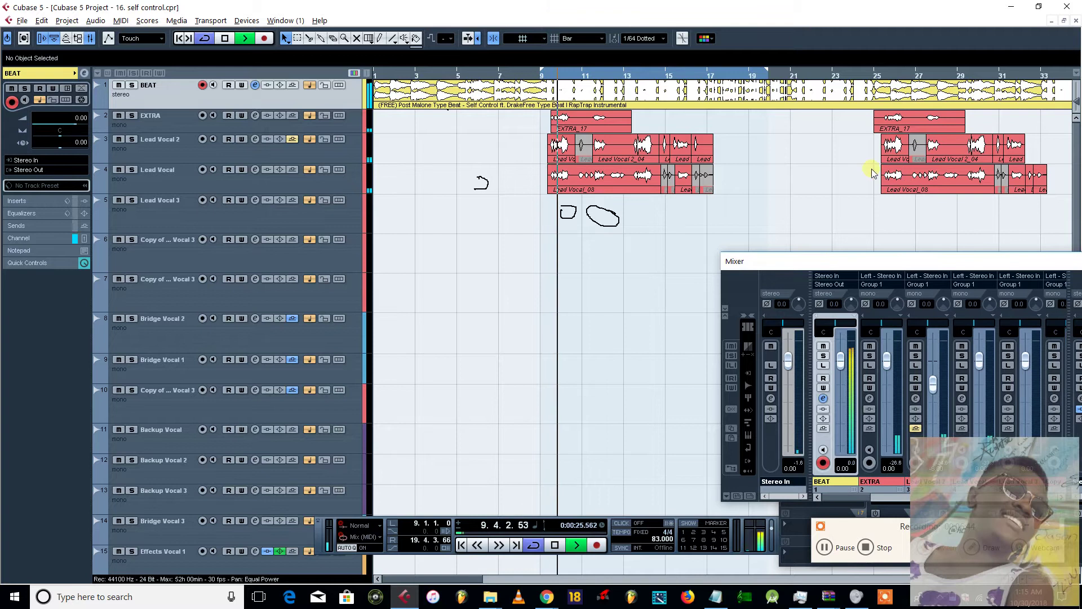
key("space")
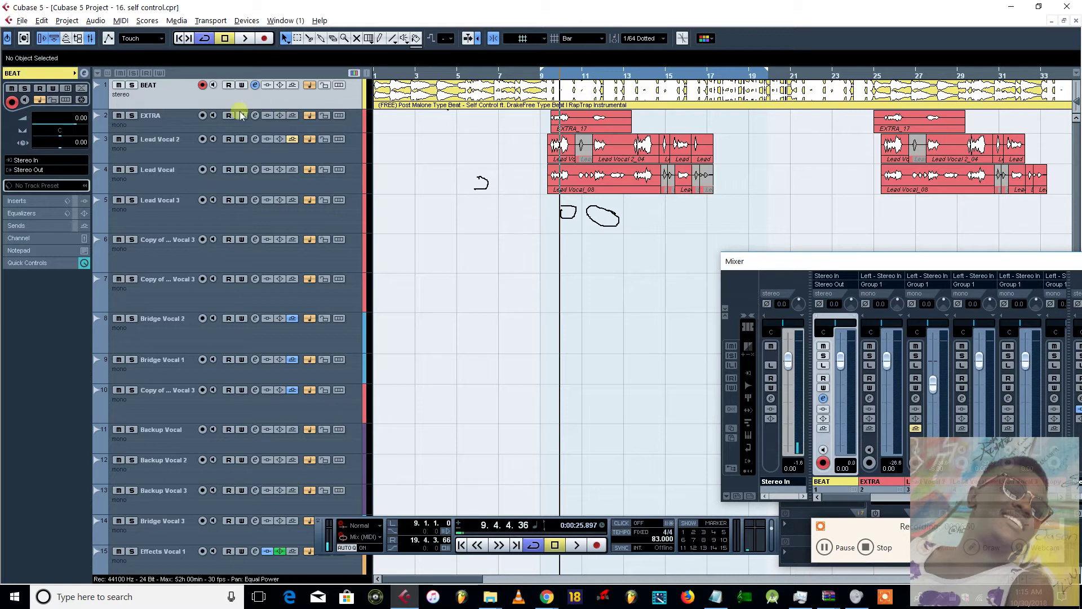
Solo the EXTRA track, play it briefly, and deactivate all solo states
left_click(132, 85)
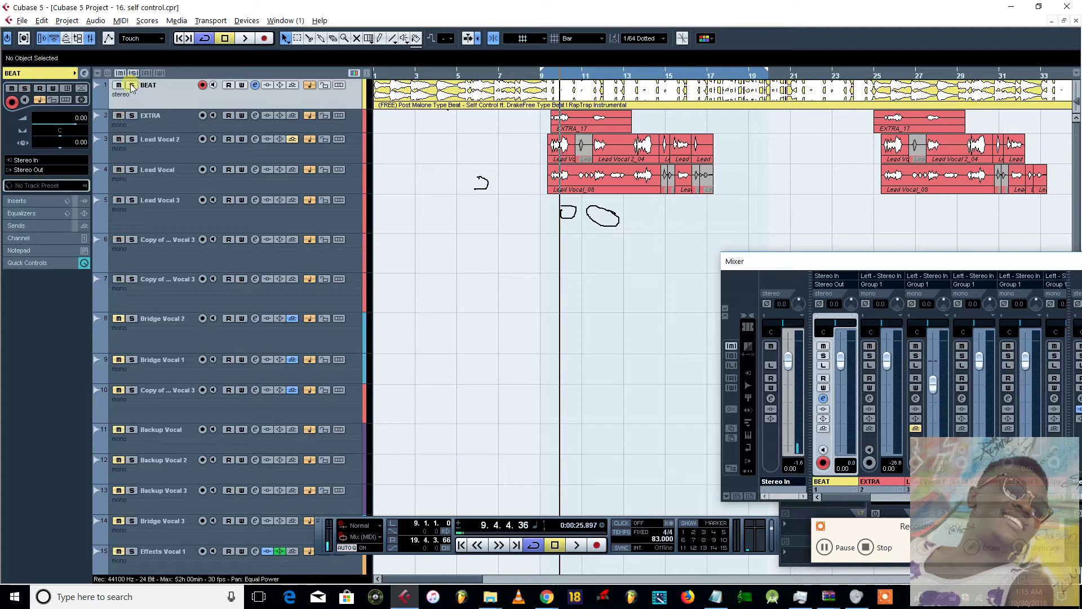
left_click(133, 85)
key("space")
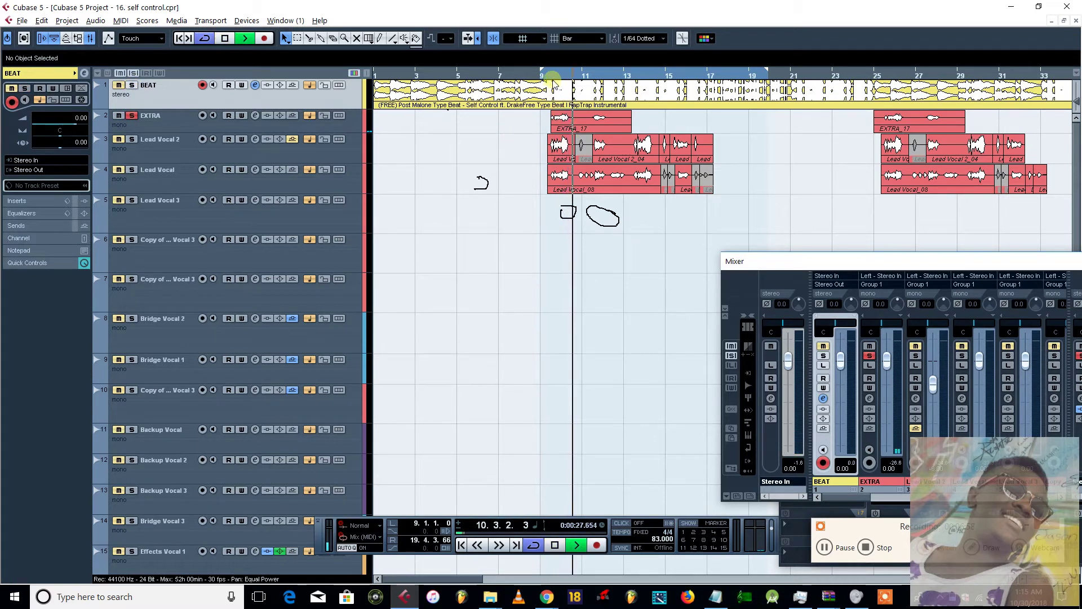
key("space")
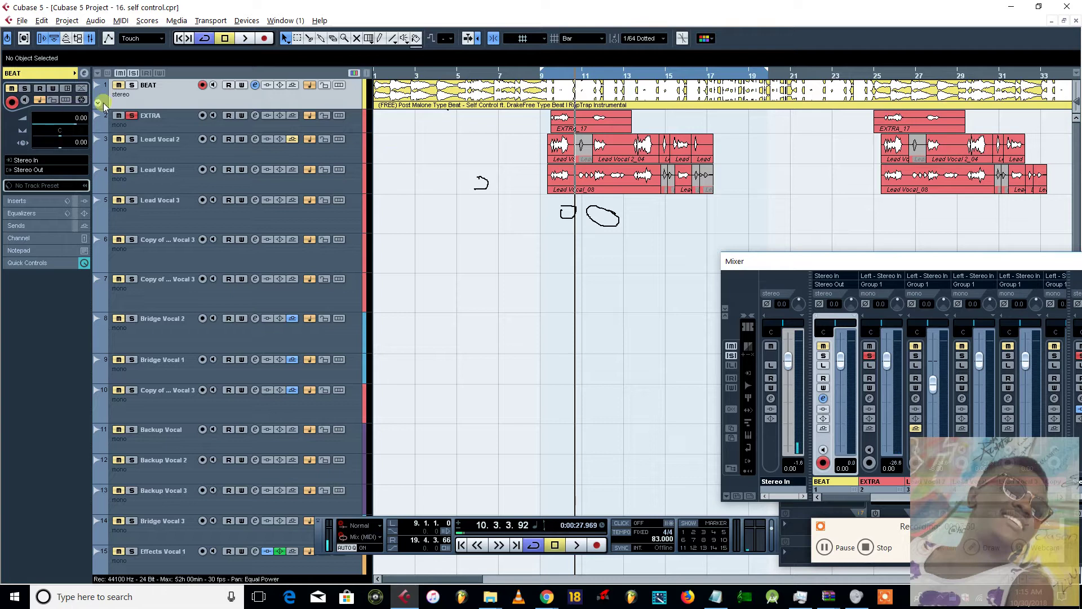
left_click(132, 73)
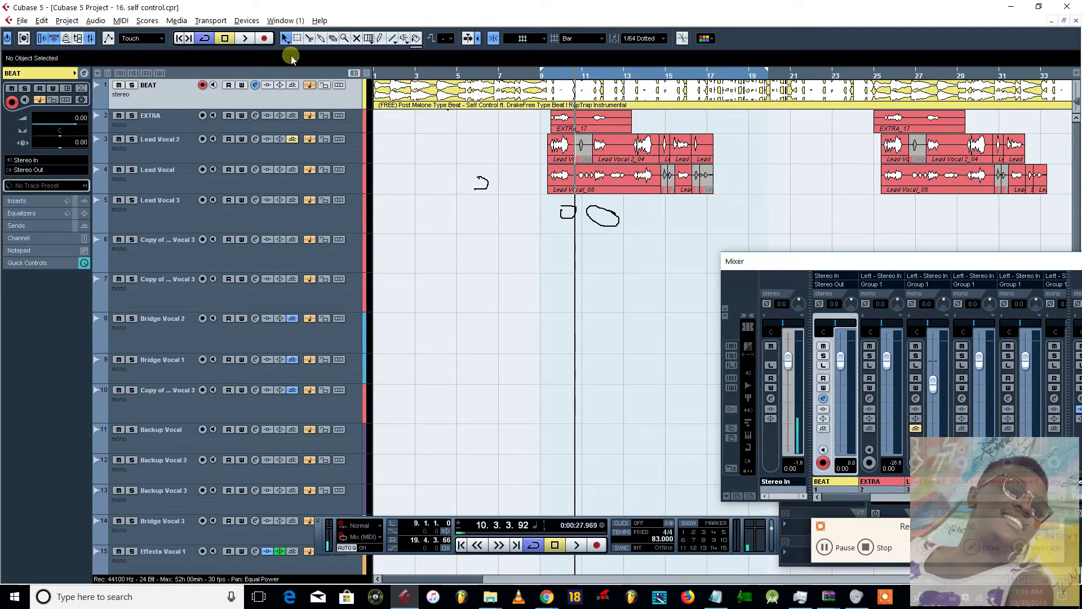
Look over the track list down to the group, output and FX channels, and play the hook from near bar 9
left_click(553, 75)
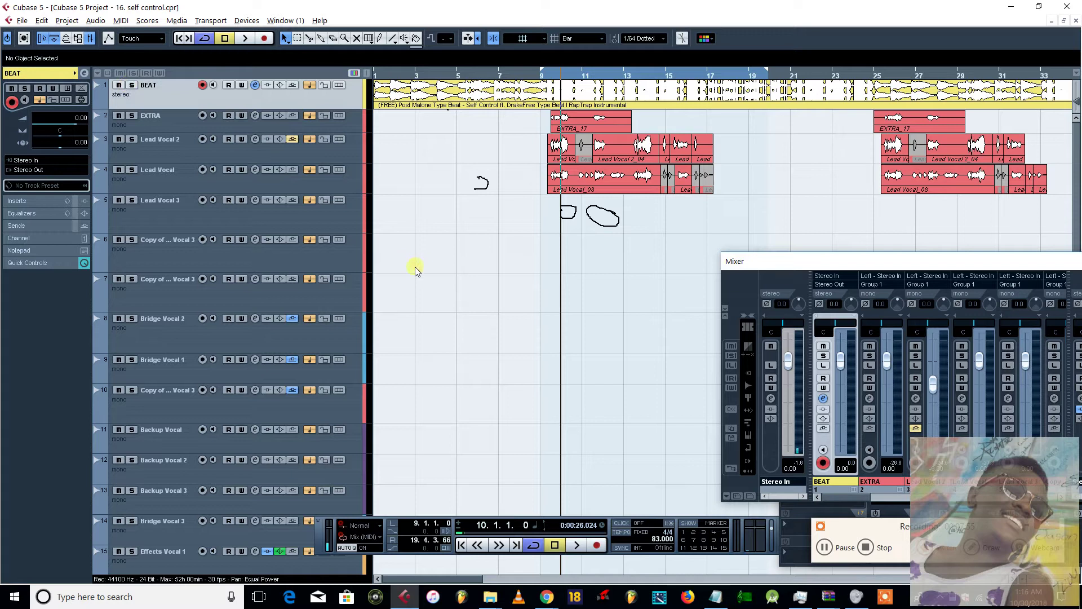
scroll(414, 269, "down", 6)
scroll(421, 302, "up", 6)
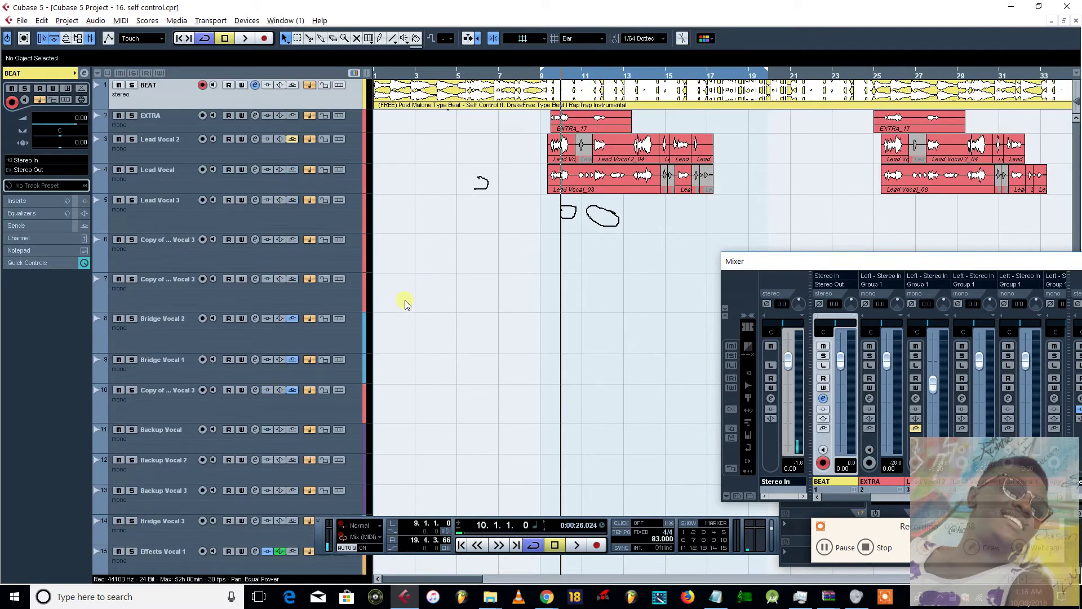
scroll(430, 288, "down", 8)
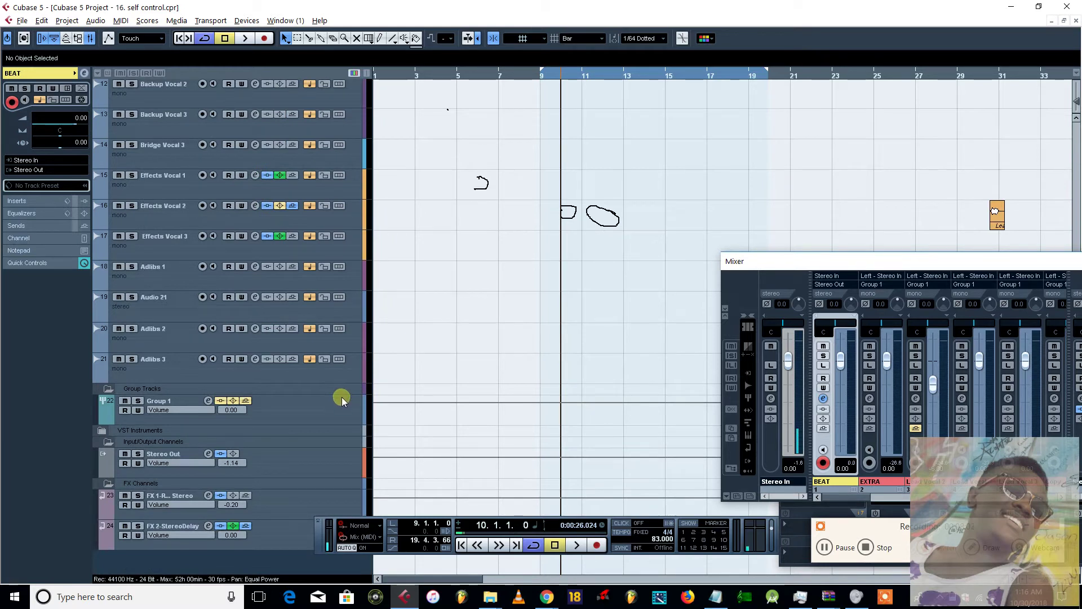
scroll(448, 407, "up", 8)
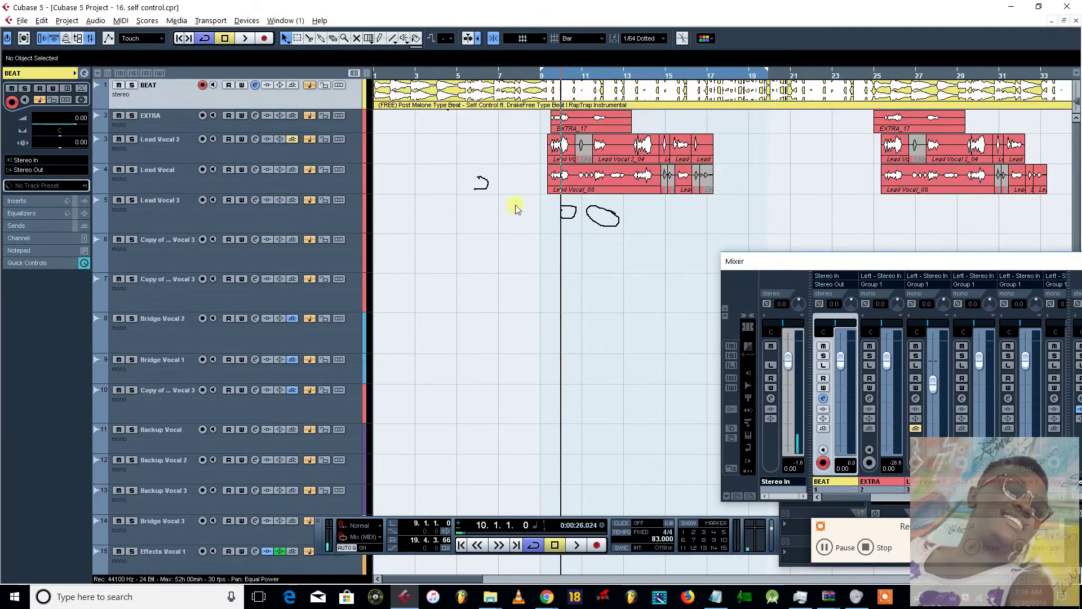
left_click(548, 77)
scroll(447, 430, "down", 4)
key("space")
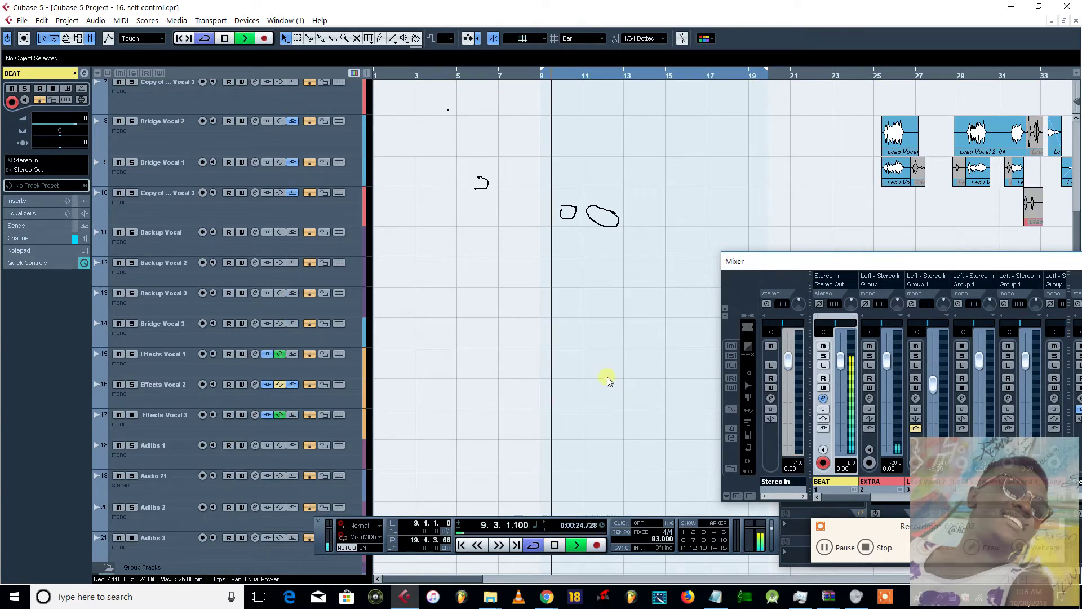
Bring the whole Mixer into view, set the Stereo Out fader to -7.85 dB, and raise the Stereo In fader to 6.02 dB
key("F3")
key("F3")
left_click_drag(916, 254, 776, 213)
left_click_drag(956, 314, 957, 345)
left_click_drag(645, 311, 644, 275)
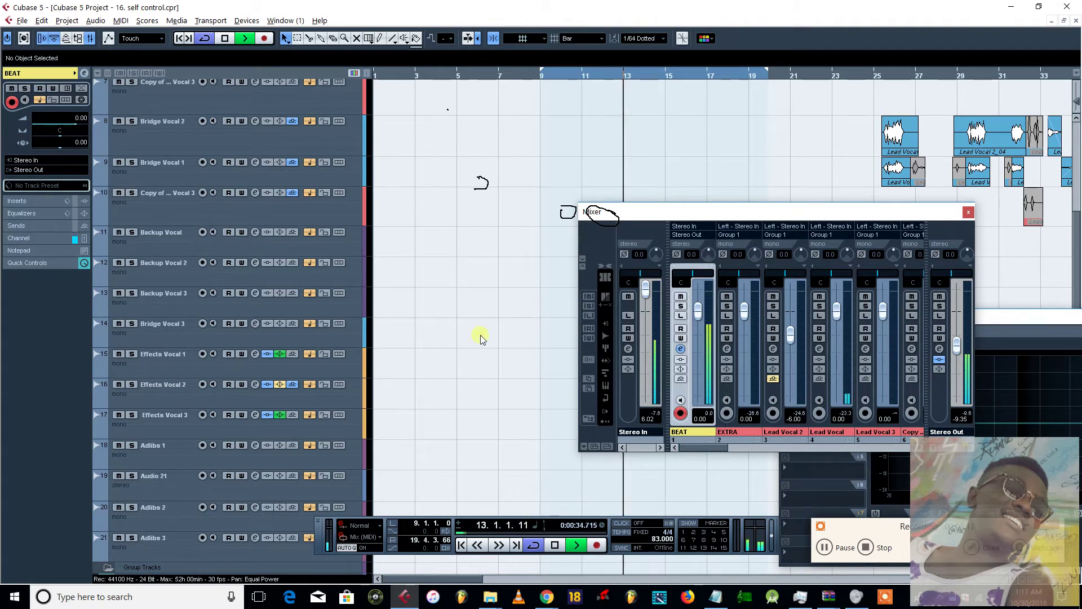
left_click_drag(955, 345, 956, 341)
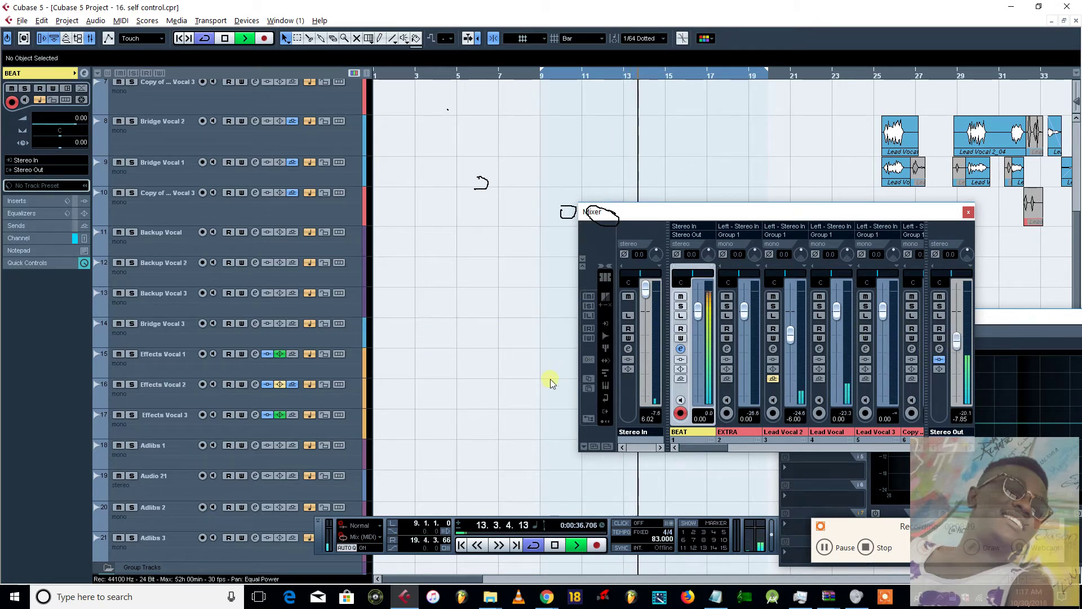
Open the channel settings of Group 1, place the window below the vocal clips, and stop playback
scroll(273, 457, "down", 5)
left_click(259, 417)
left_click(866, 348)
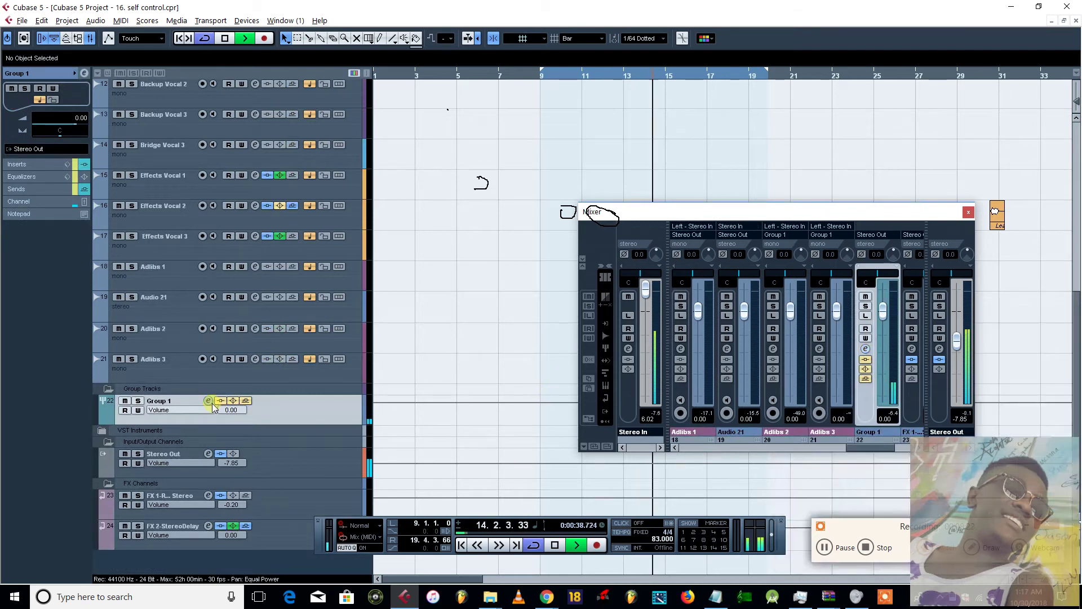
left_click_drag(882, 321, 499, 274)
scroll(517, 213, "up", 5)
scroll(517, 213, "up", 2)
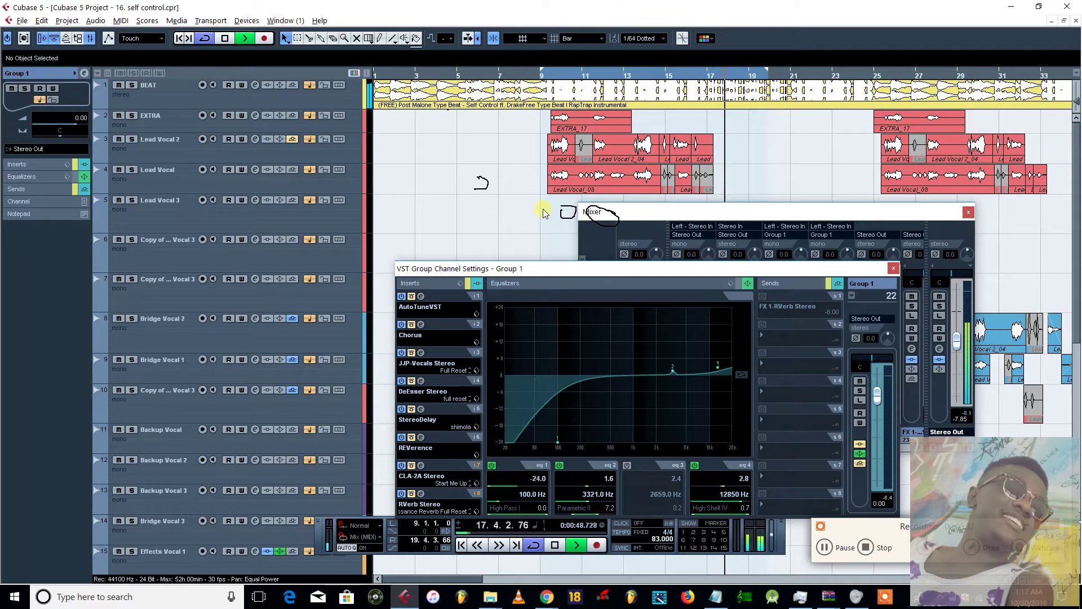
key("space")
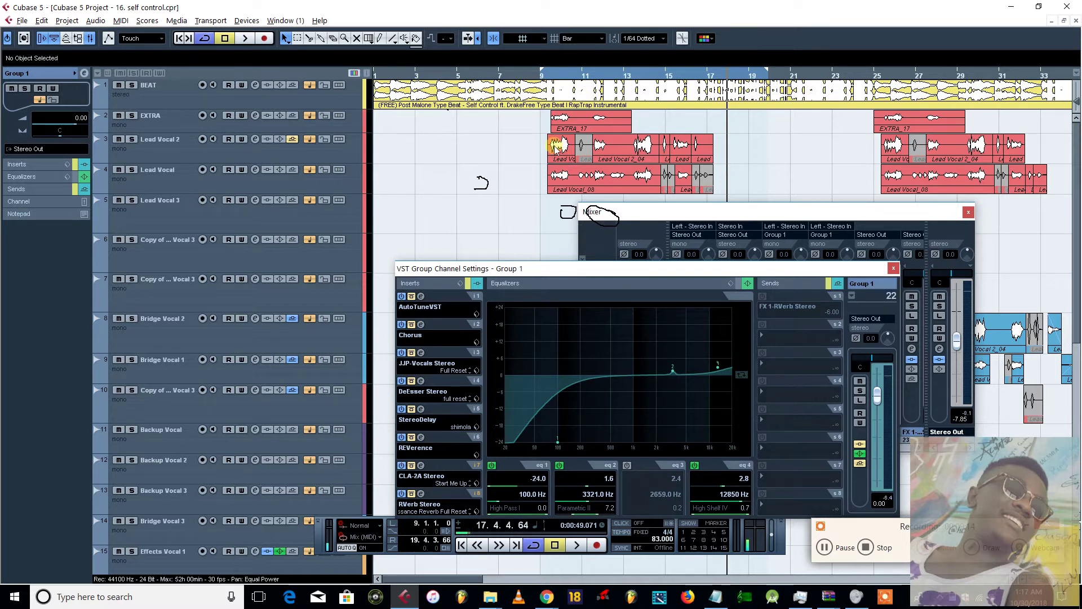
Audition the hook from near bar 9 while setting Group 1's second EQ band to 1.8 dB at 3378 Hz
left_click(547, 75)
key("space")
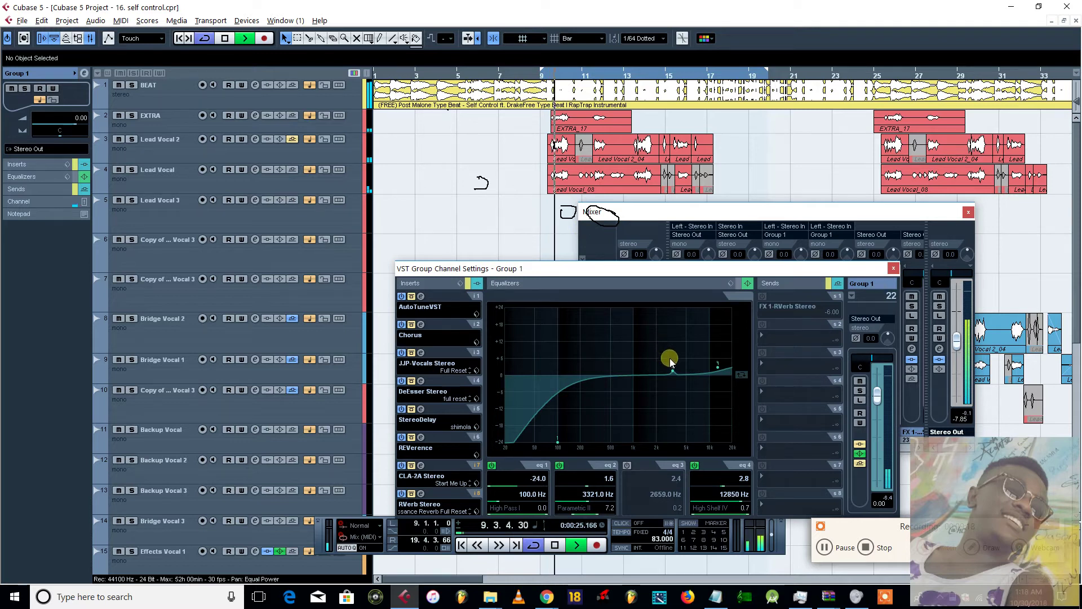
key("space")
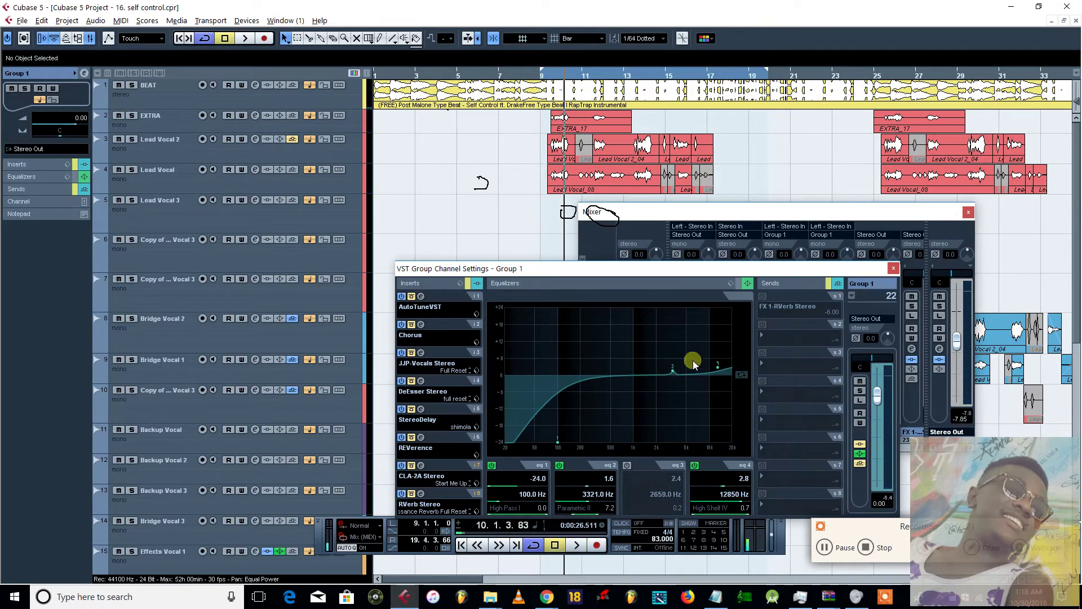
left_click_drag(672, 374, 676, 374)
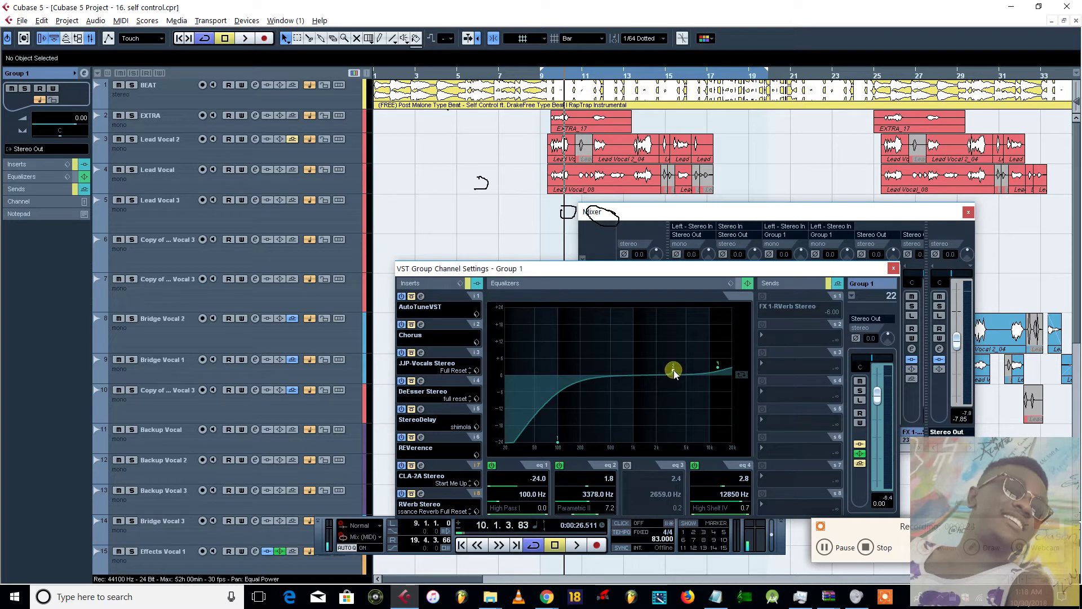
key("space")
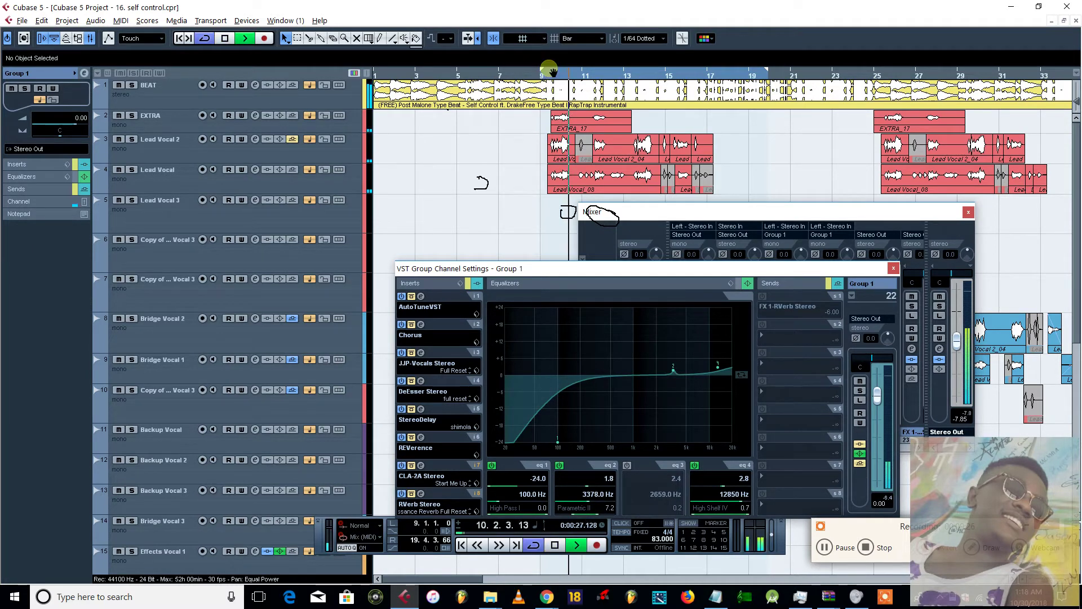
Sweep Group 1's second EQ band at 24 dB during playback, settle it at 2.0 dB and 3209 Hz, and stop playback
left_click_drag(674, 367, 677, 309)
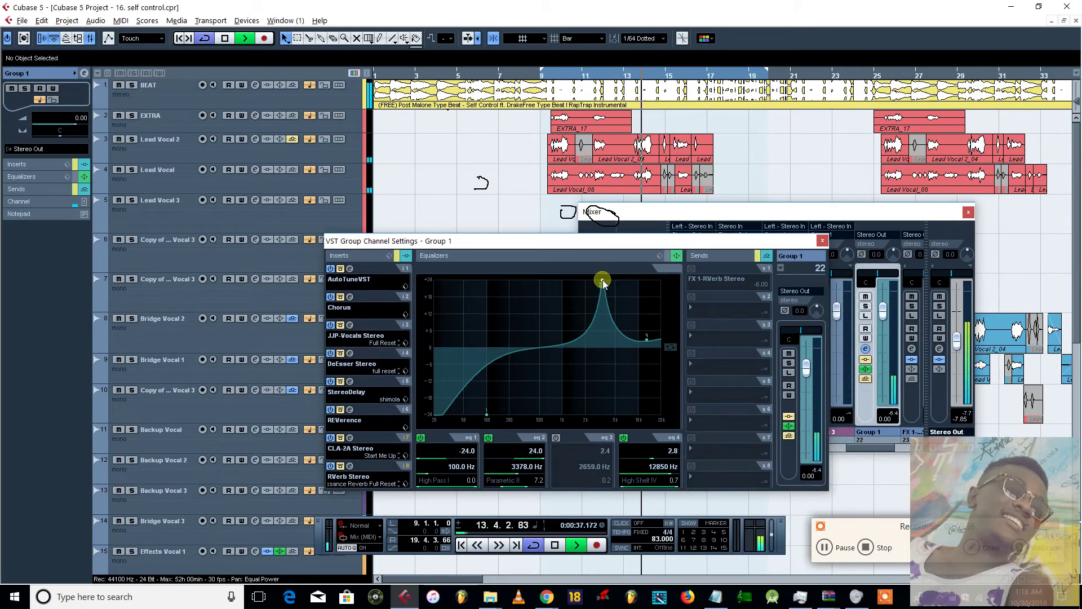
left_click_drag(604, 282, 602, 282)
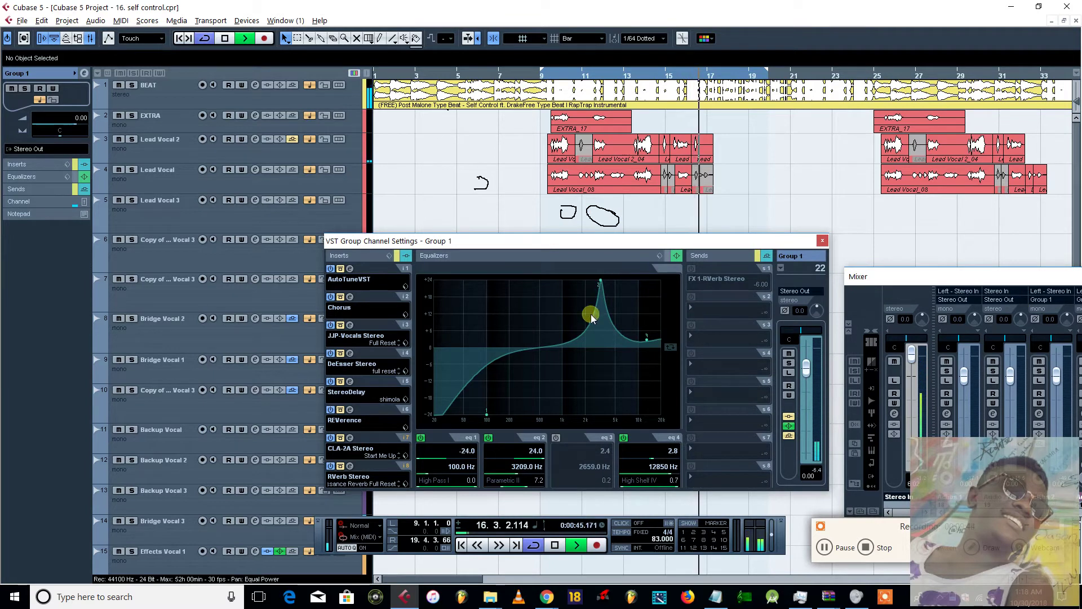
left_click(536, 450)
type("2")
key("Return")
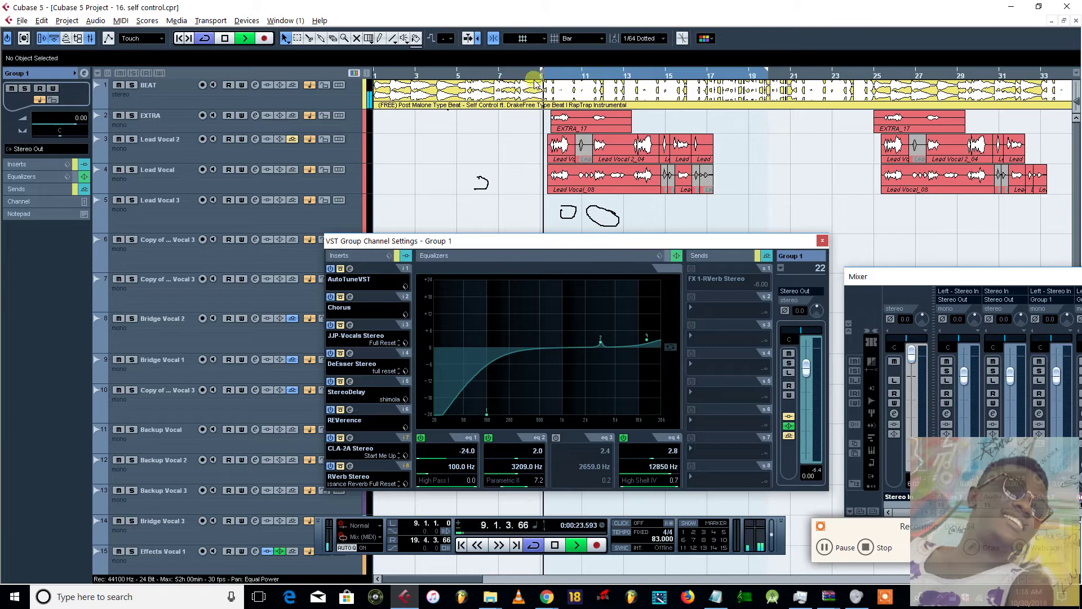
key("space")
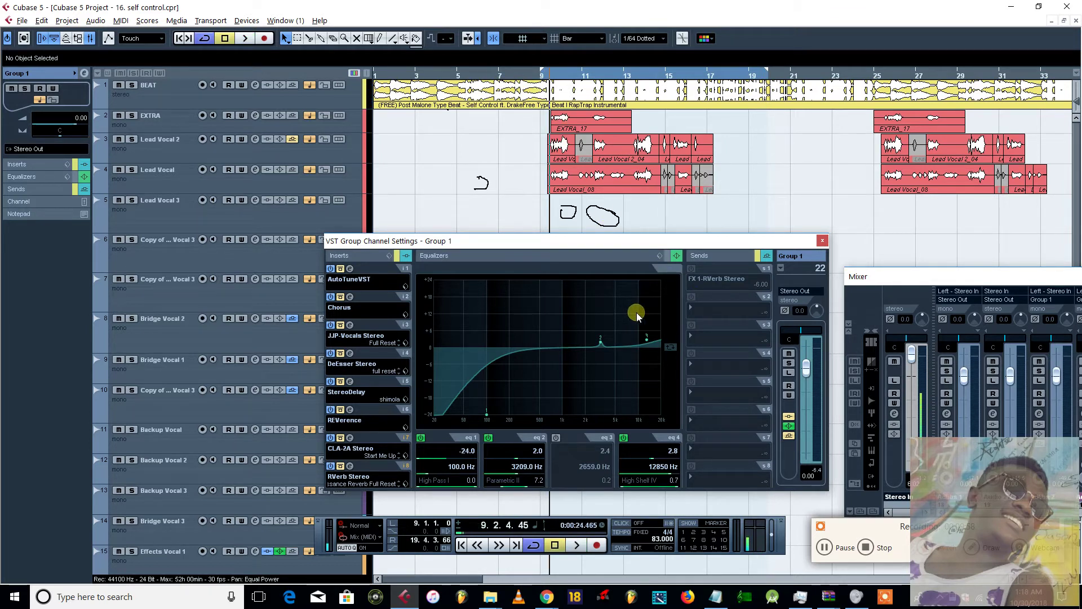
Set Group 1's high-shelf EQ band to 2.4 dB at 9753 Hz, and listen to the hook before stopping playback
left_click_drag(649, 339, 649, 340)
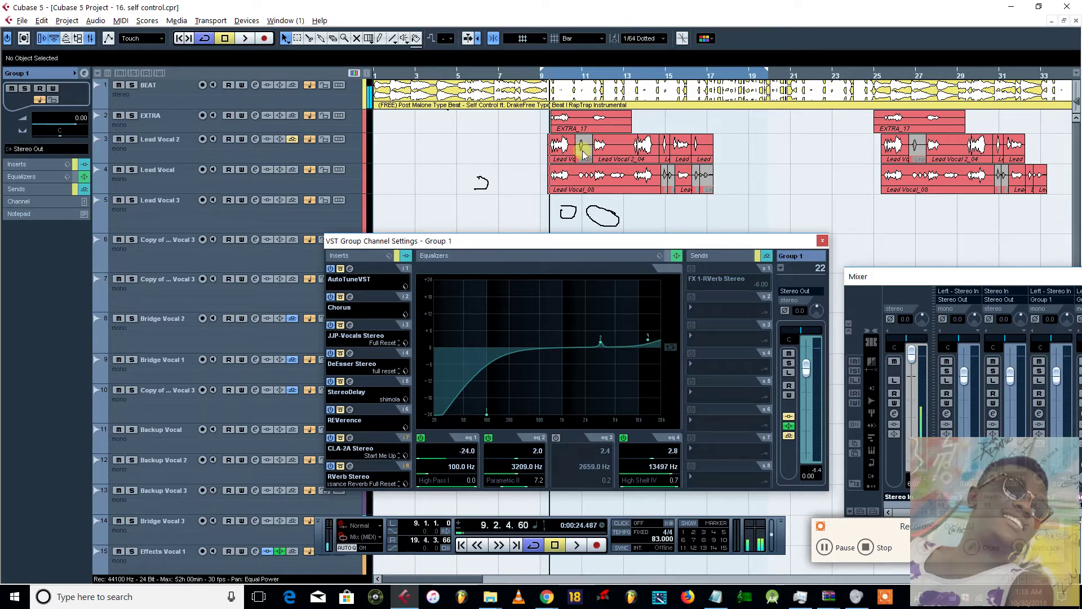
left_click_drag(649, 339, 637, 310)
left_click_drag(665, 461, 653, 468)
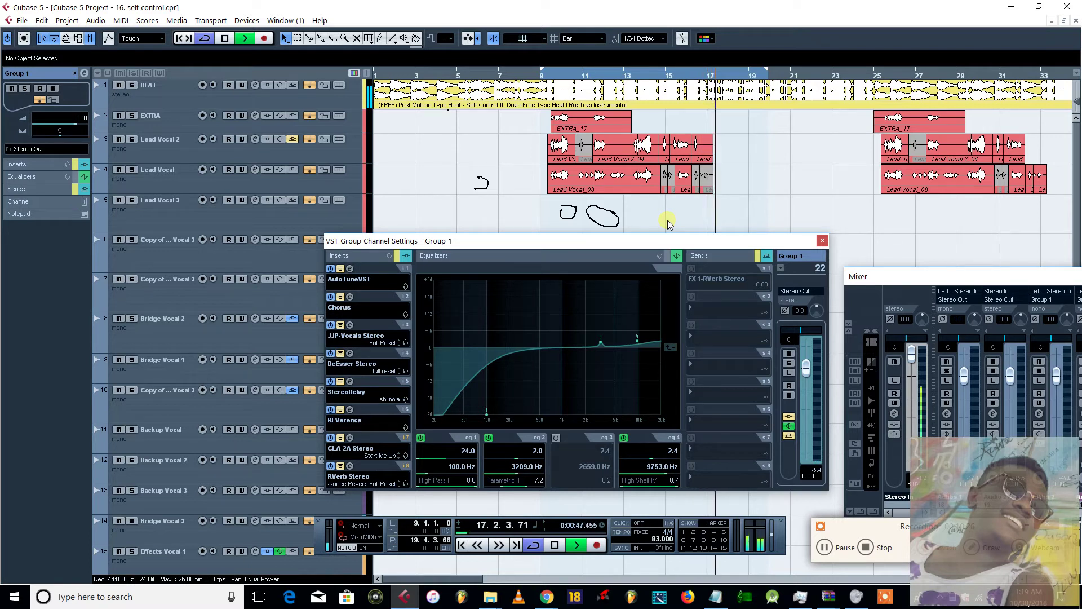
key("space")
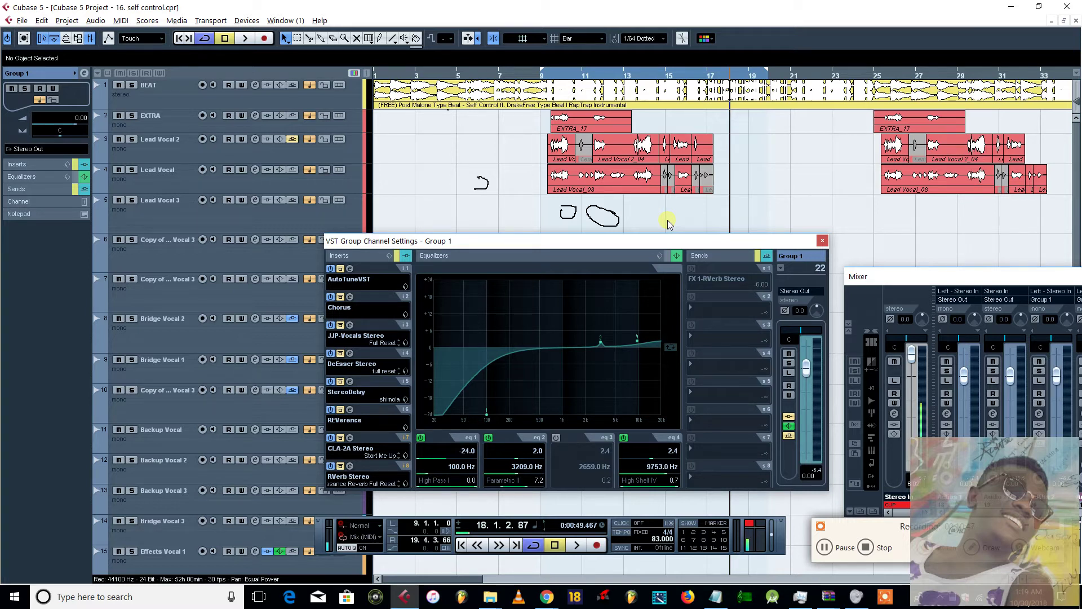
Try a -5.2 dB cut at 561 Hz on Group 1's third EQ band, switch the band off, and replay the hook
mouse_move(554, 350)
left_mouse_down()
mouse_move(549, 371)
mouse_move(543, 364)
left_mouse_up()
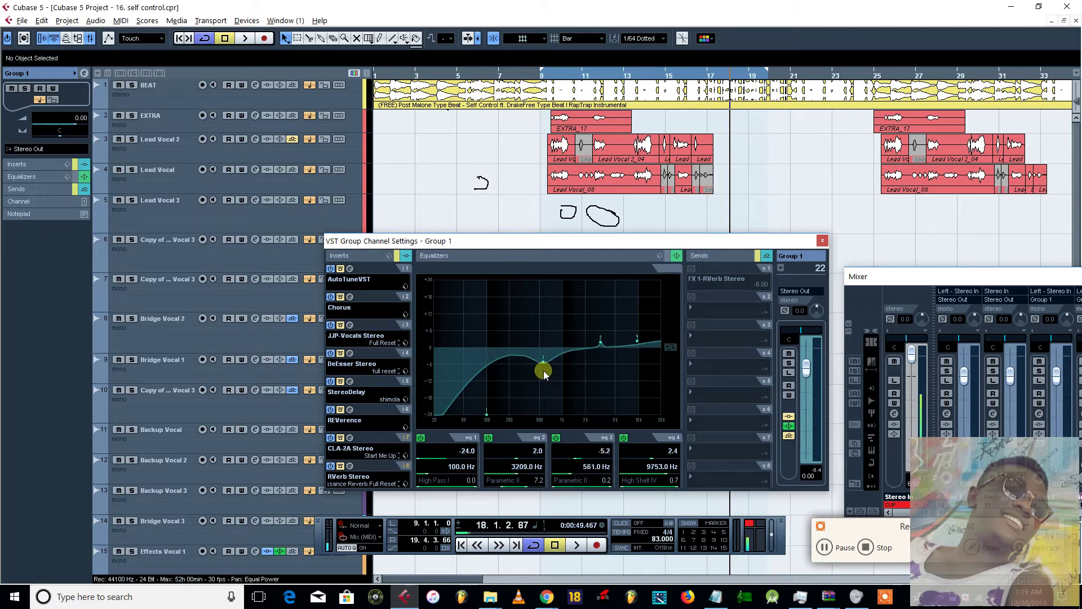
left_click(557, 438)
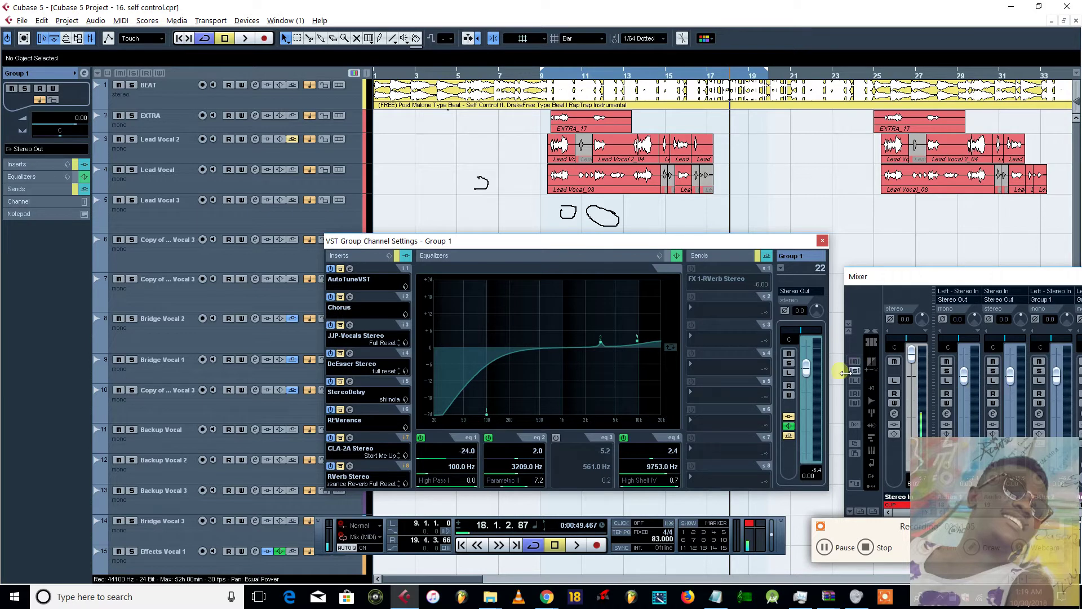
left_click(555, 75)
key("space")
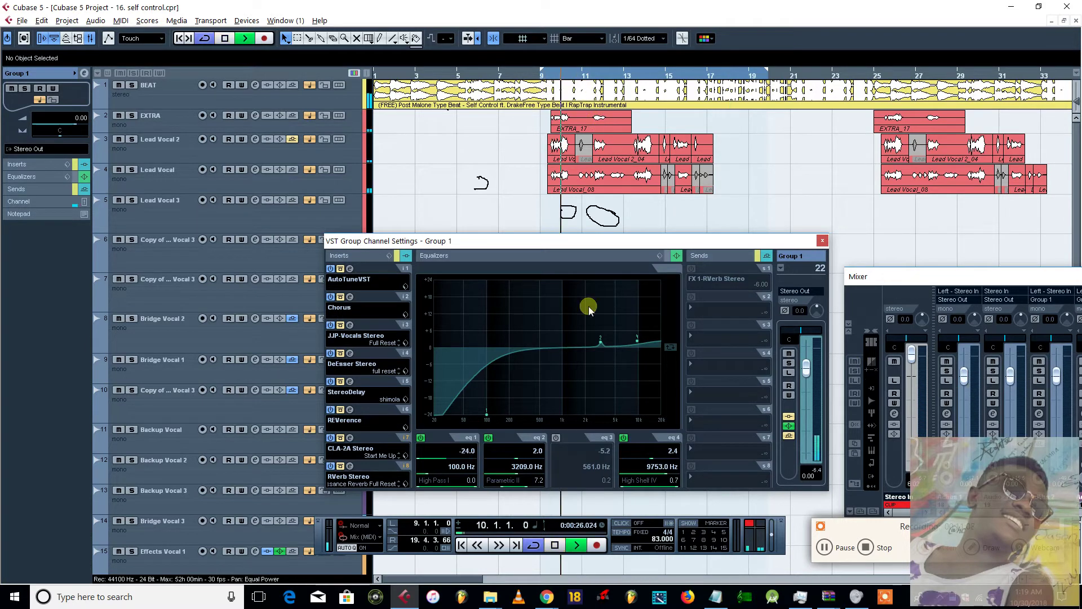
Bring the whole Mixer into view, stop playback, open Group 1's AutoTuneVST insert, and place its window beside the insert list
left_click_drag(925, 280, 620, 272)
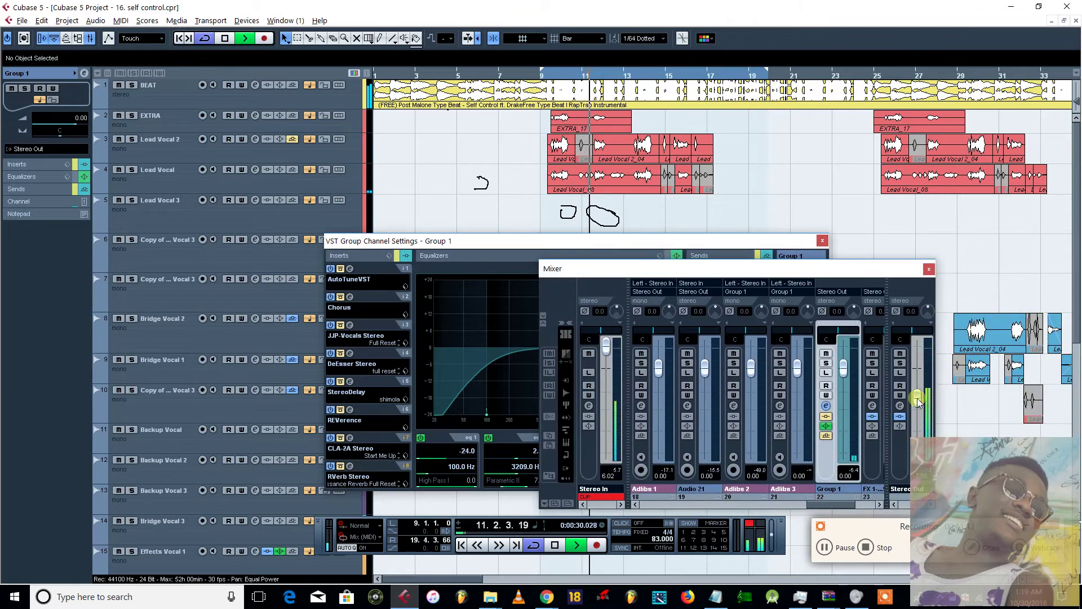
key("space")
left_click_drag(504, 246, 572, 250)
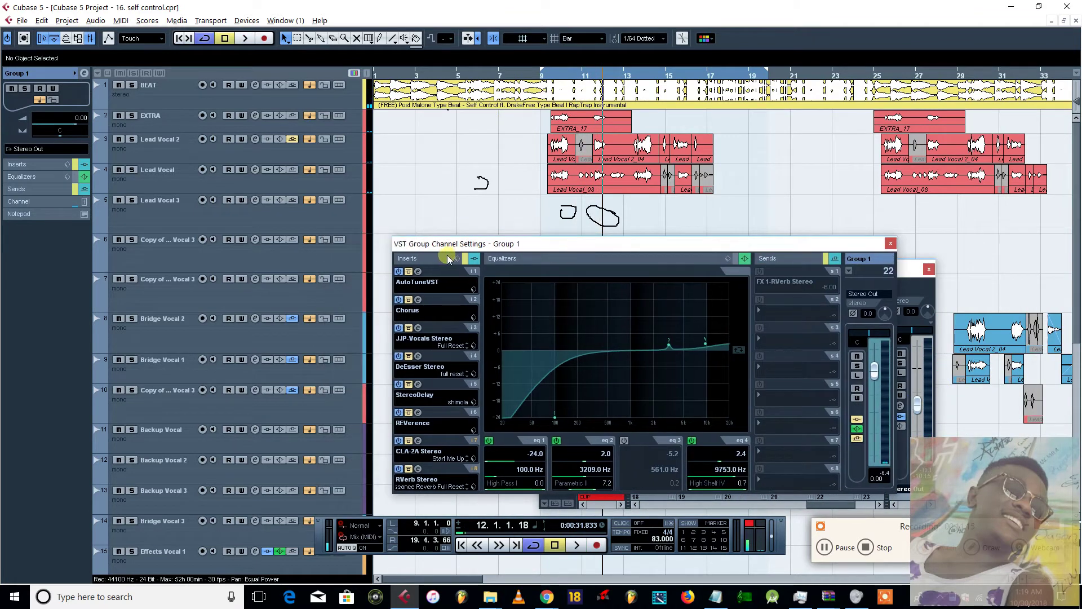
left_click(419, 271)
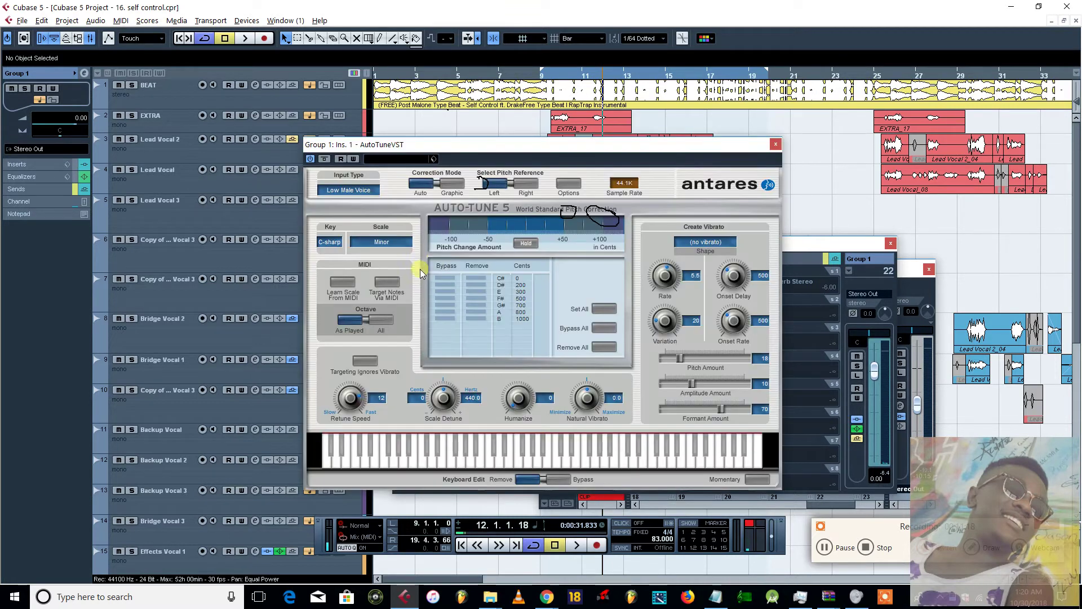
left_click_drag(523, 148, 797, 216)
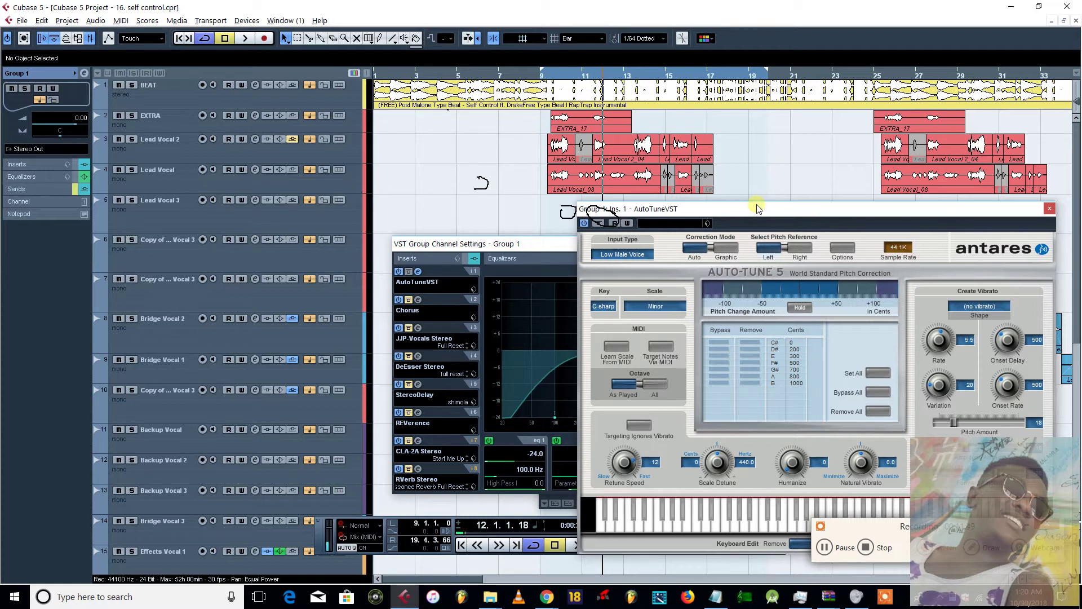
left_click_drag(687, 212, 543, 169)
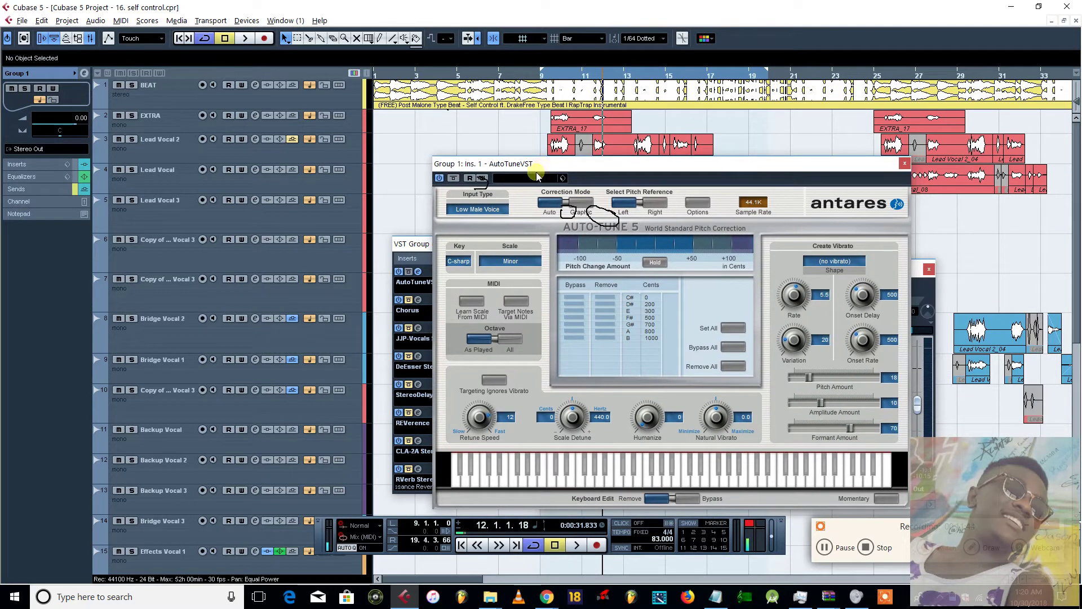
left_click_drag(576, 167, 717, 199)
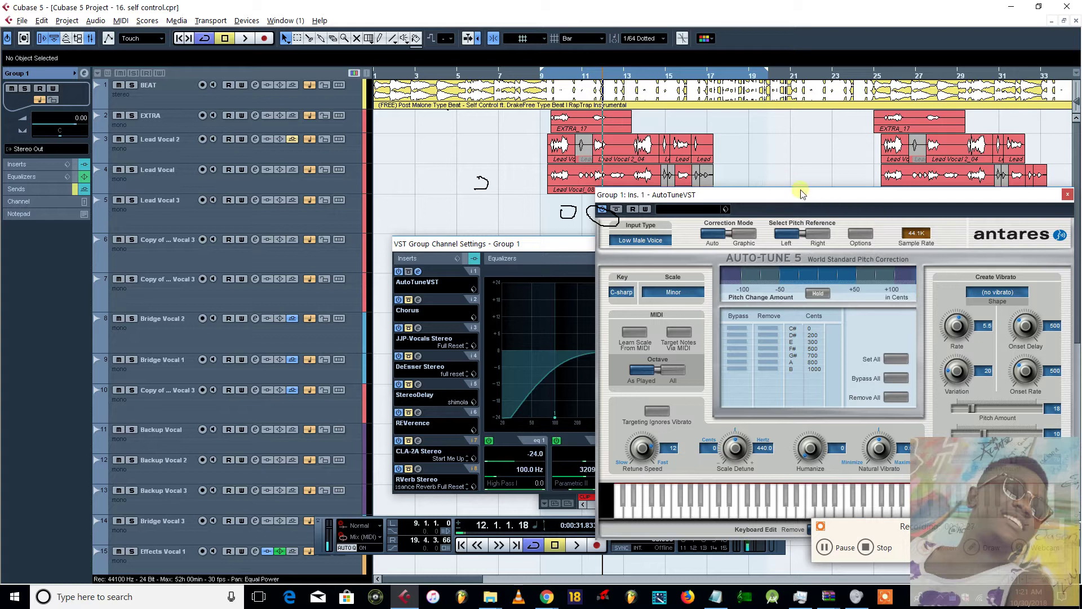
left_click_drag(800, 195, 774, 190)
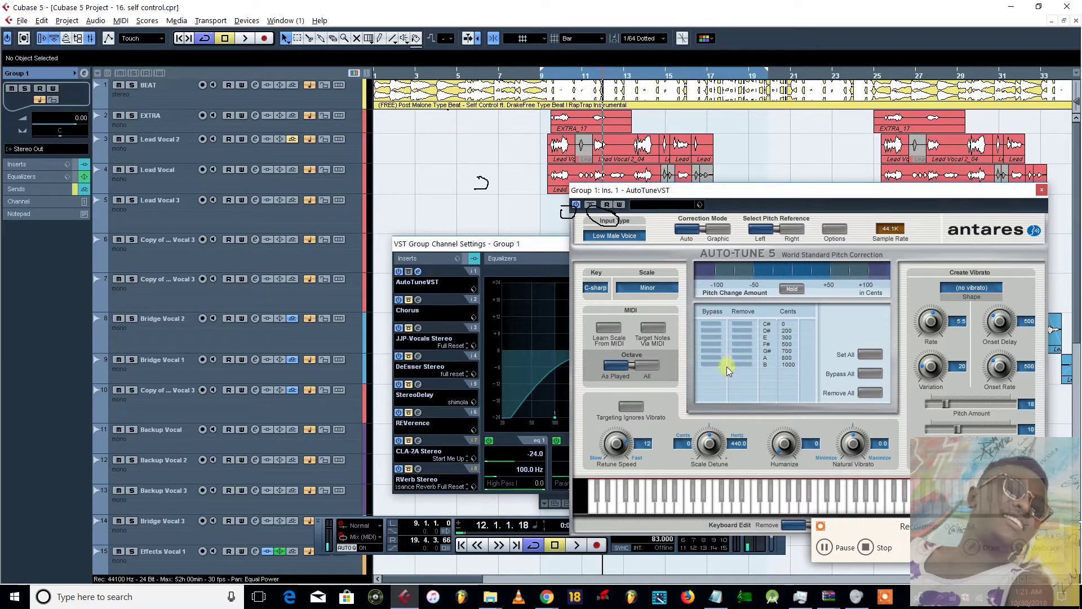
left_click_drag(648, 193, 623, 168)
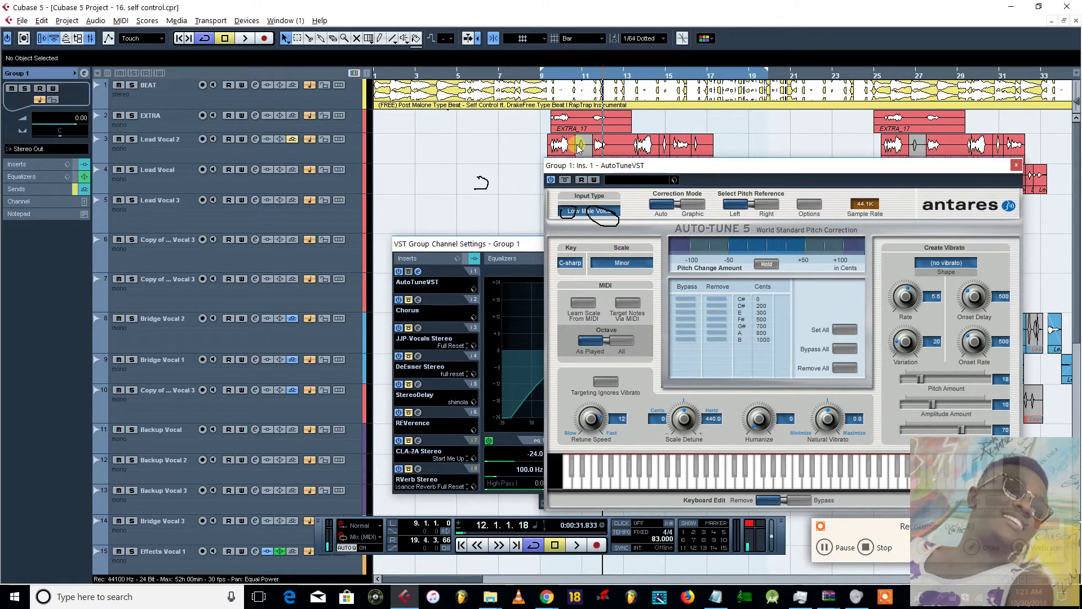
Play the hook from near bar 9, raise the Stereo Out fader to -3.77 dB, and hide the Mixer
key("Home")
key("space")
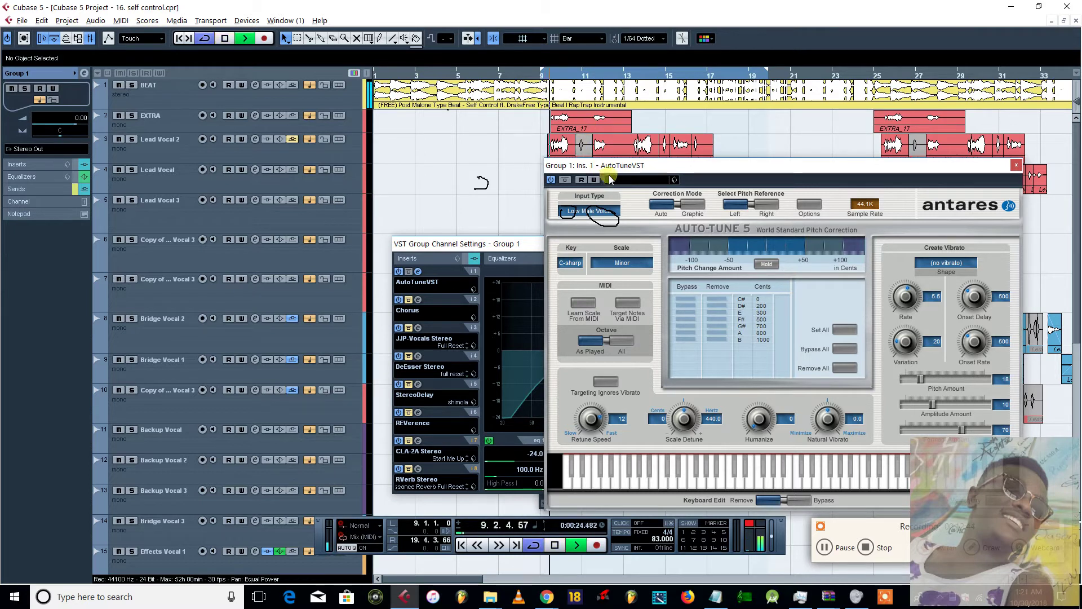
left_click_drag(607, 166, 621, 160)
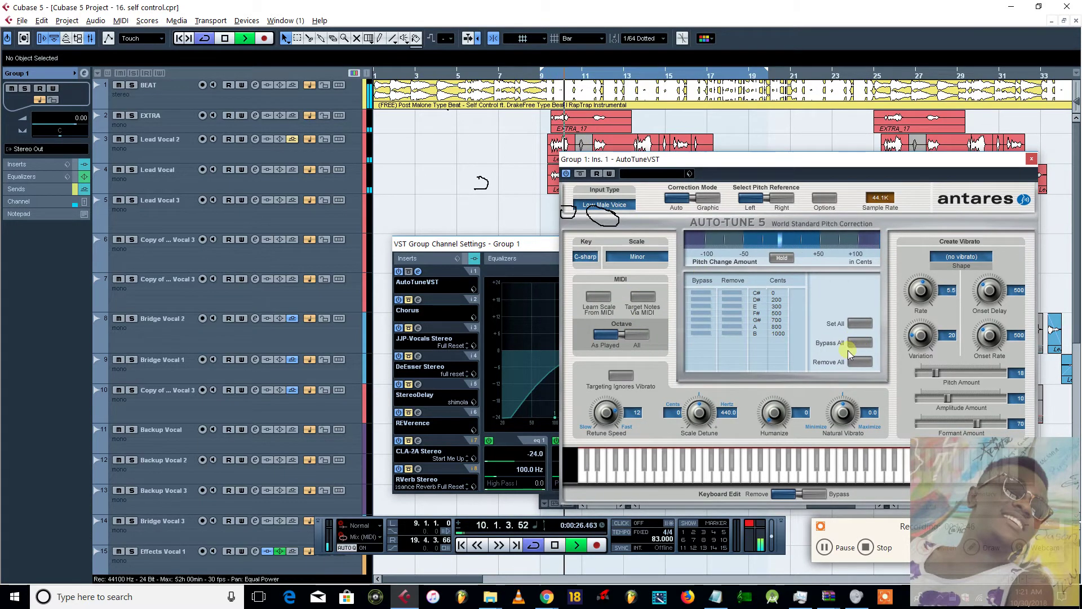
key("F3")
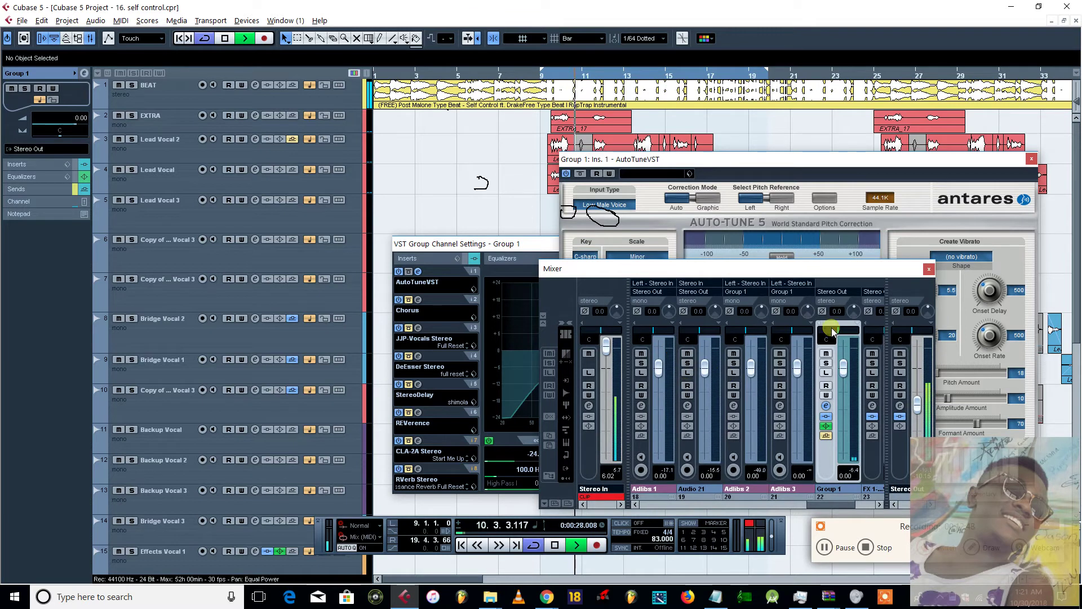
left_click(913, 394)
left_click_drag(918, 388, 918, 383)
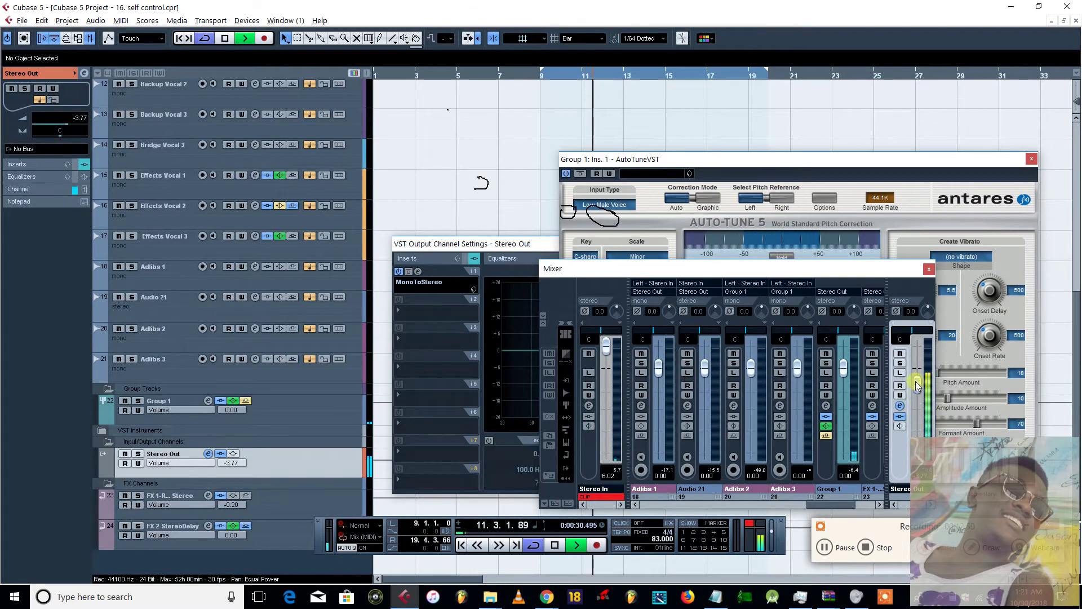
key("F3")
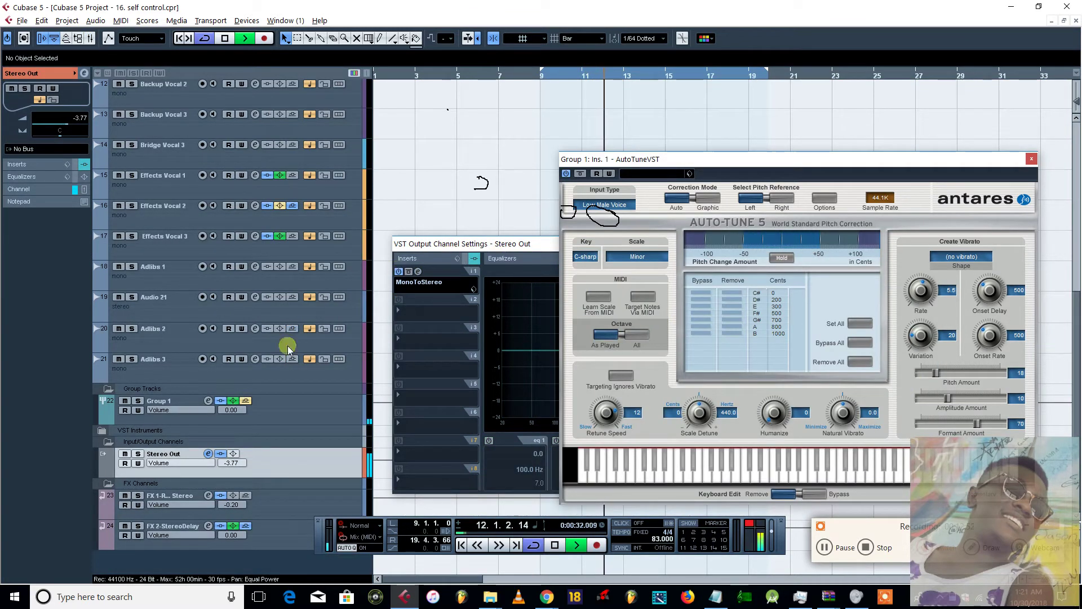
Set the Auto-Tune retune speed on Group 1 to 0, solo the group, and stop playback
left_click(211, 400)
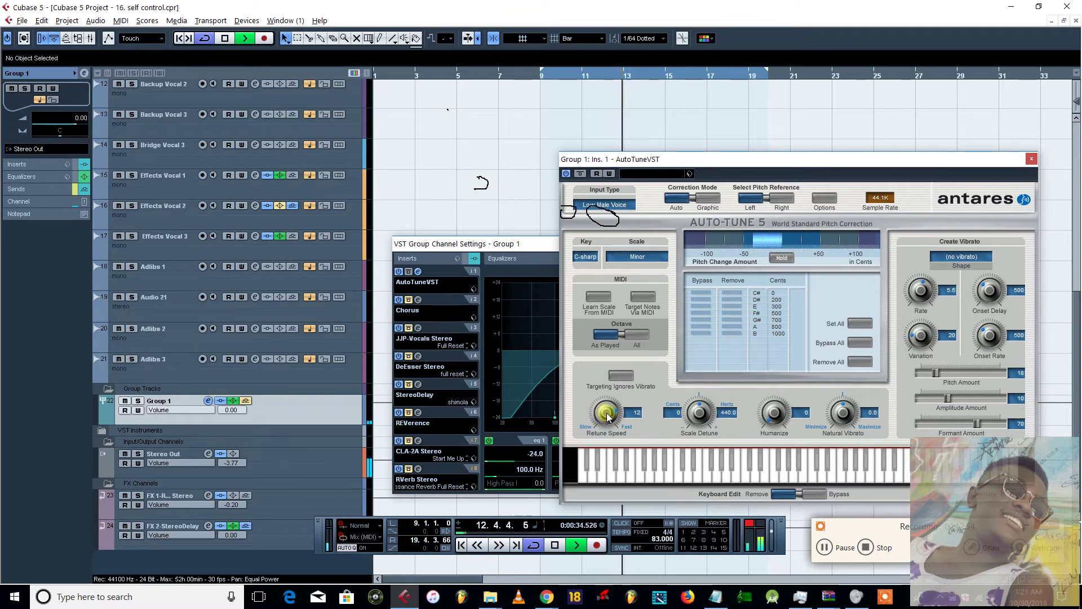
left_click_drag(608, 415, 603, 395)
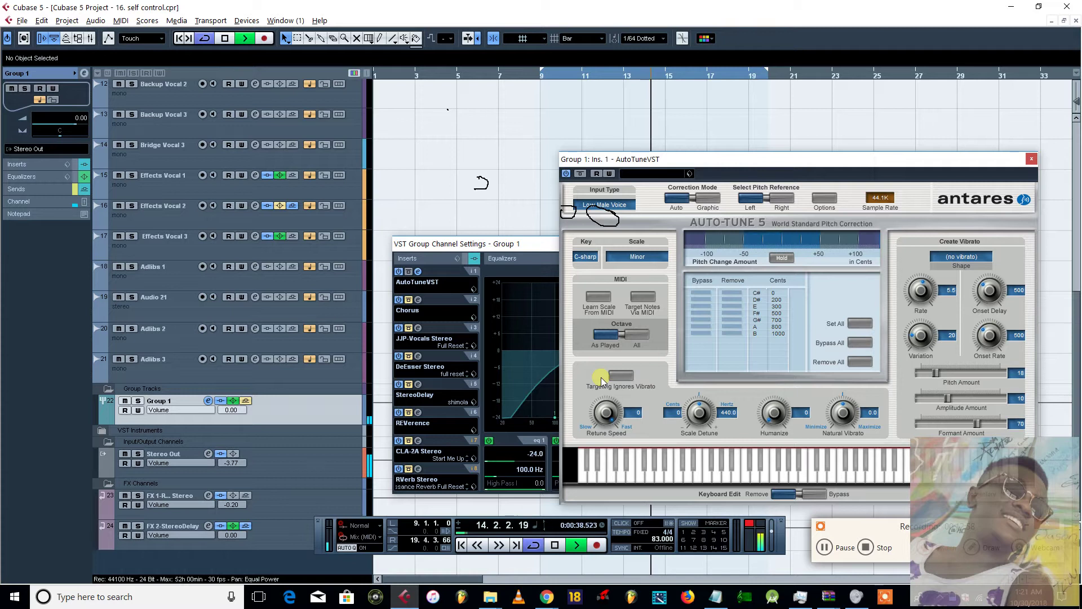
left_click(138, 401)
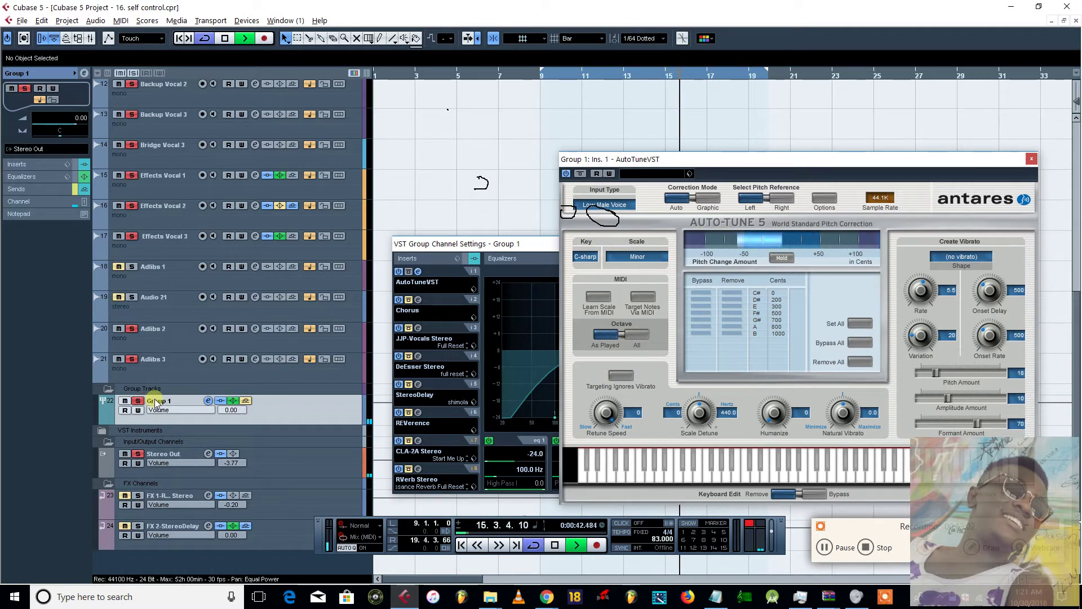
key("space")
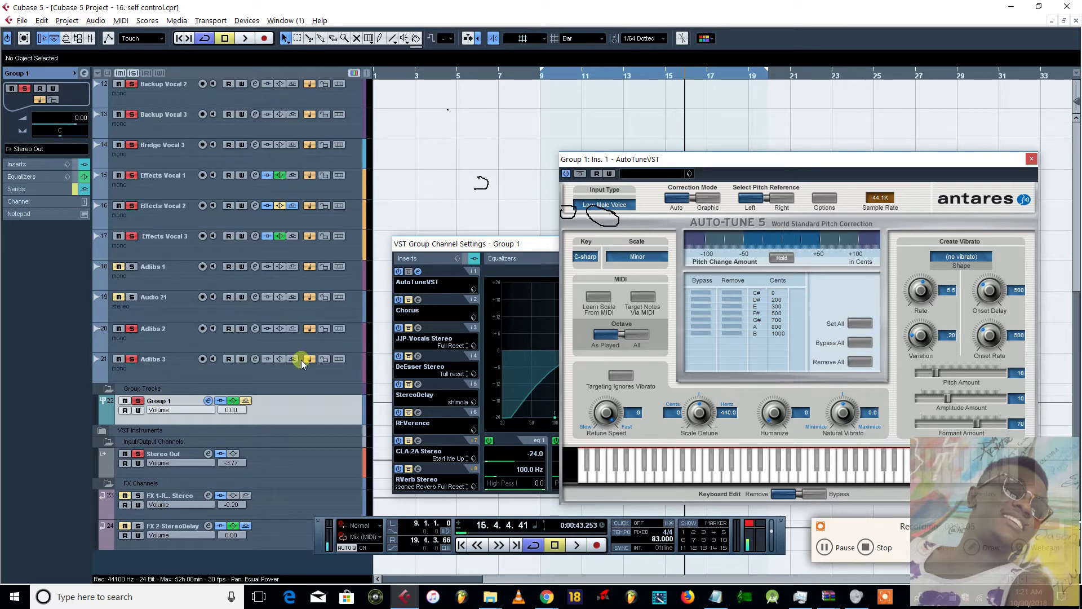
Audition the soloed group through the hook from bar 9 with the fast retune speed, and return to the AutoTuneVST window
key("space")
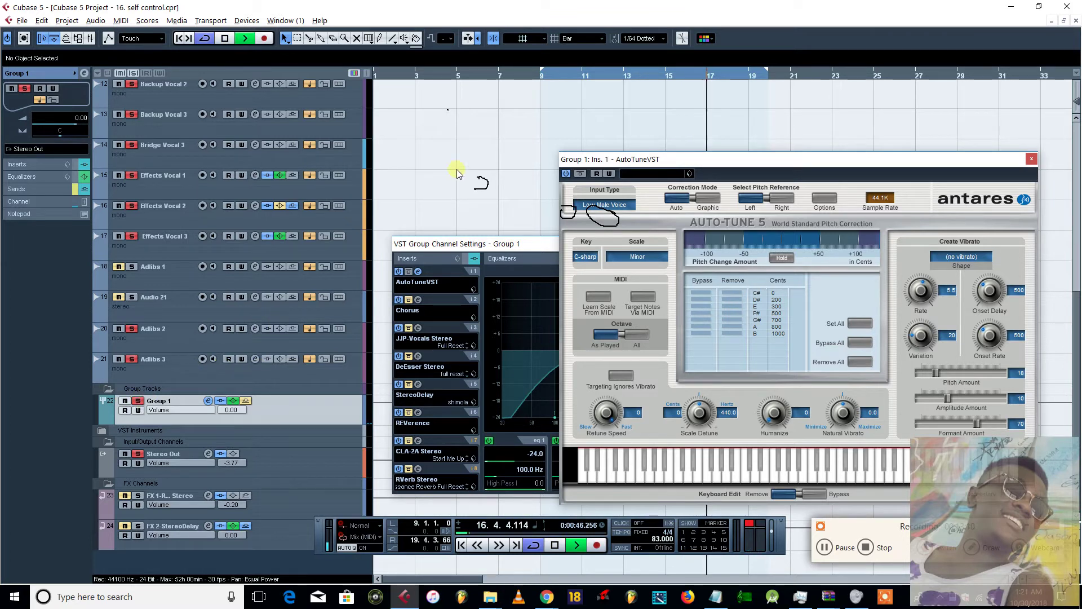
scroll(482, 161, "up", 3)
key("KP_1")
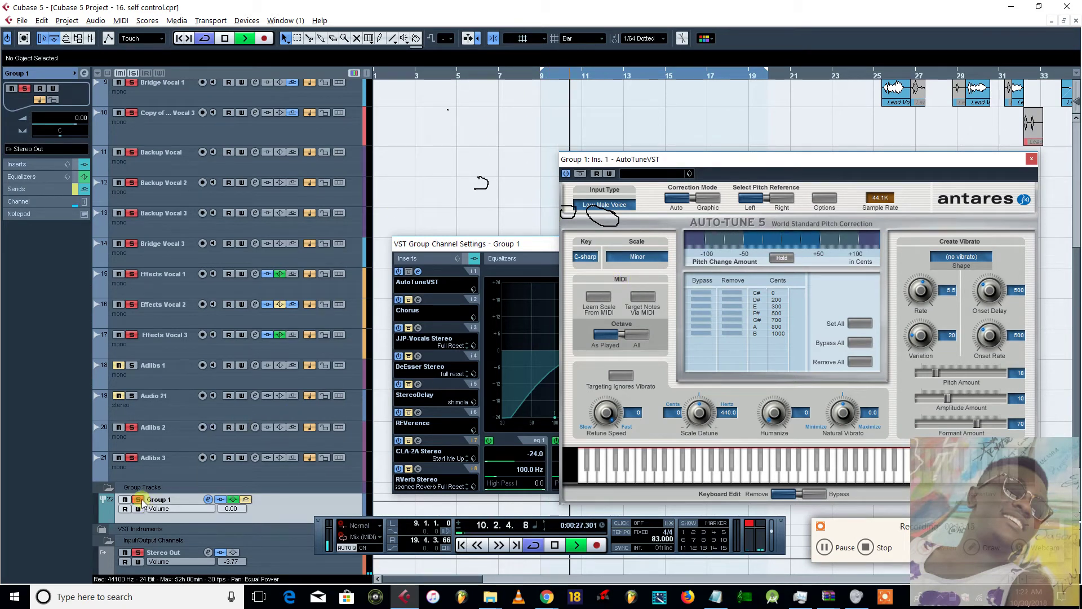
scroll(495, 145, "up", 4)
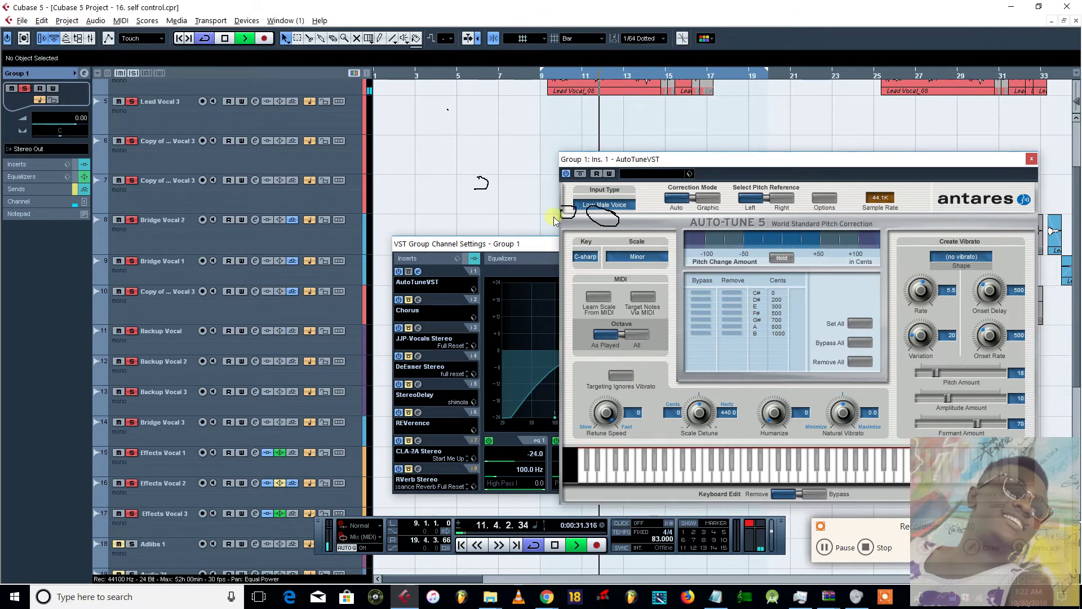
key("F3")
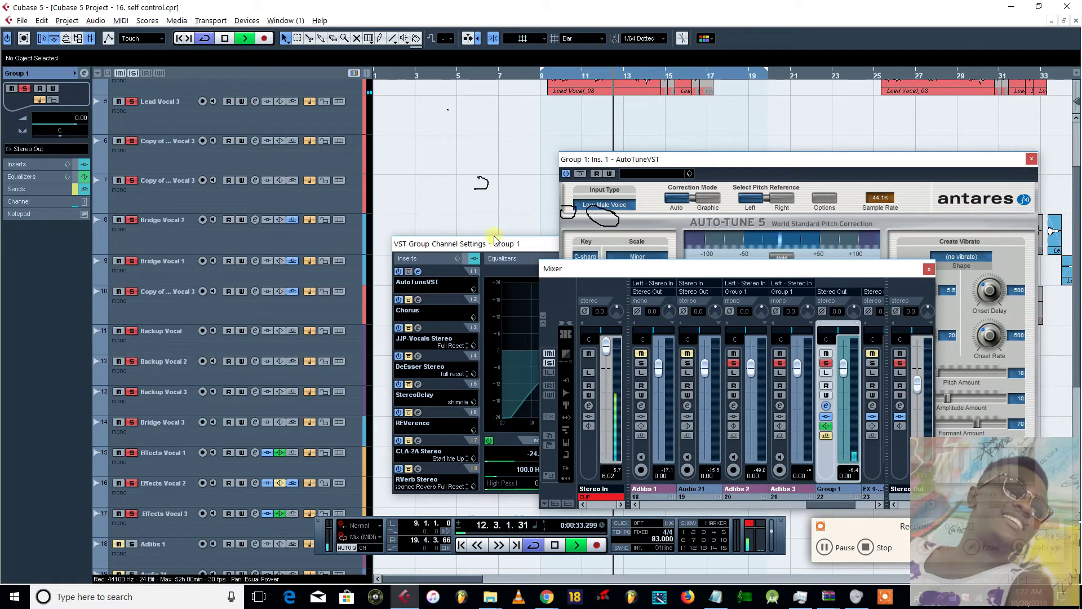
key("space")
left_click(661, 165)
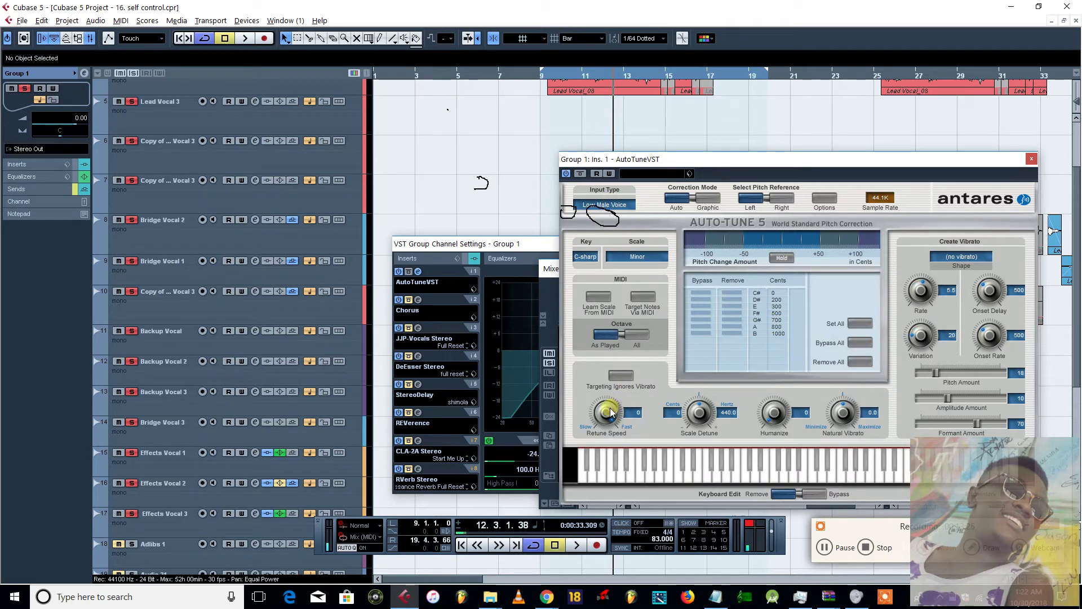
Play the hook with Group 1's solo off, set the Auto-Tune retune speed to 12, and stop playback
key("space")
scroll(224, 442, "down", 5)
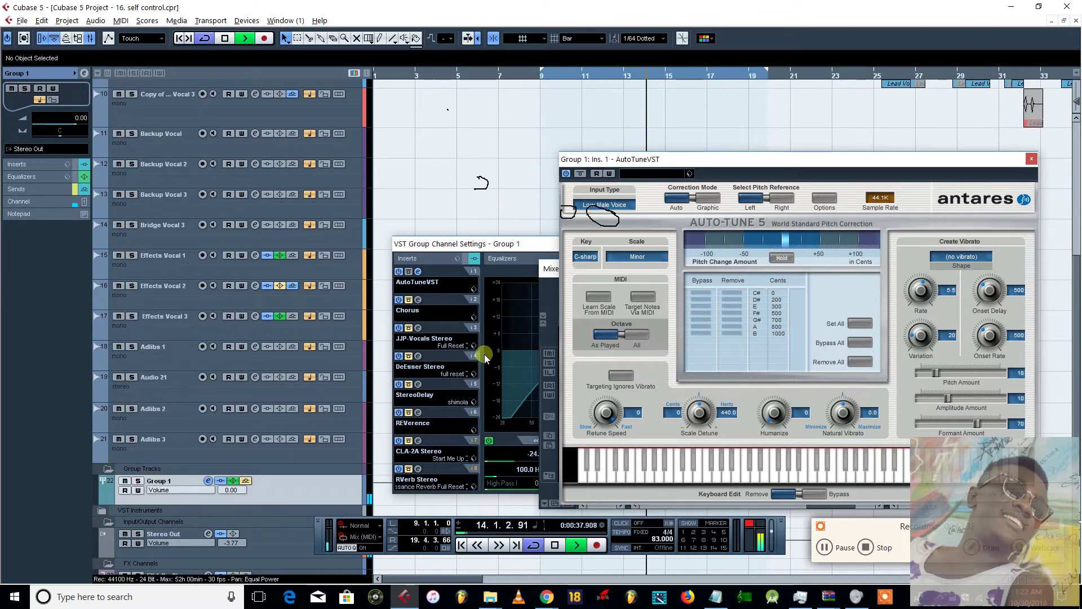
left_click_drag(607, 412, 601, 422)
left_click(611, 348)
left_click(650, 302)
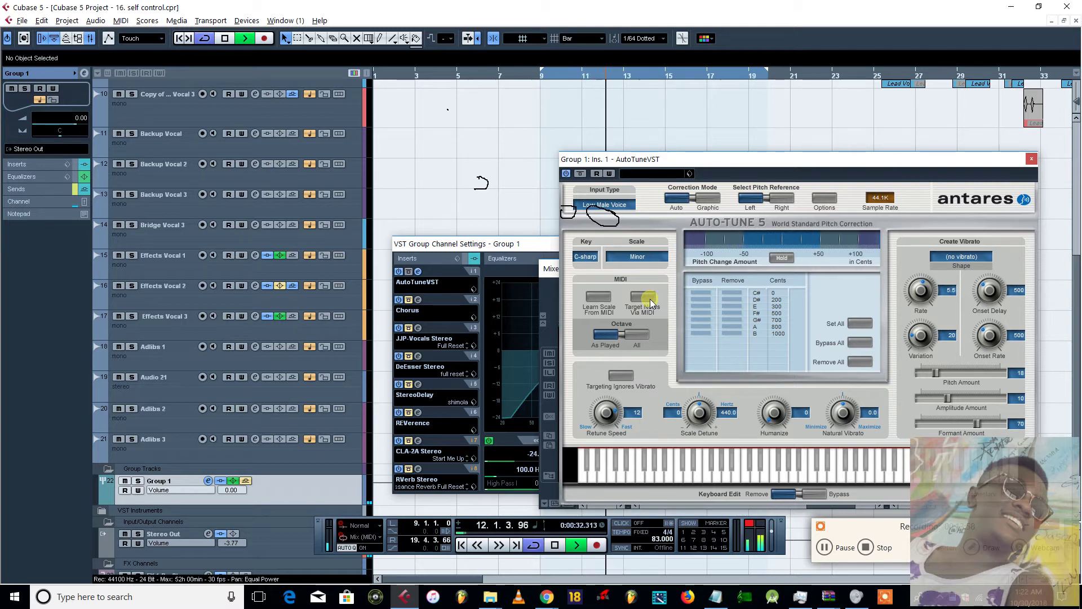
key("space")
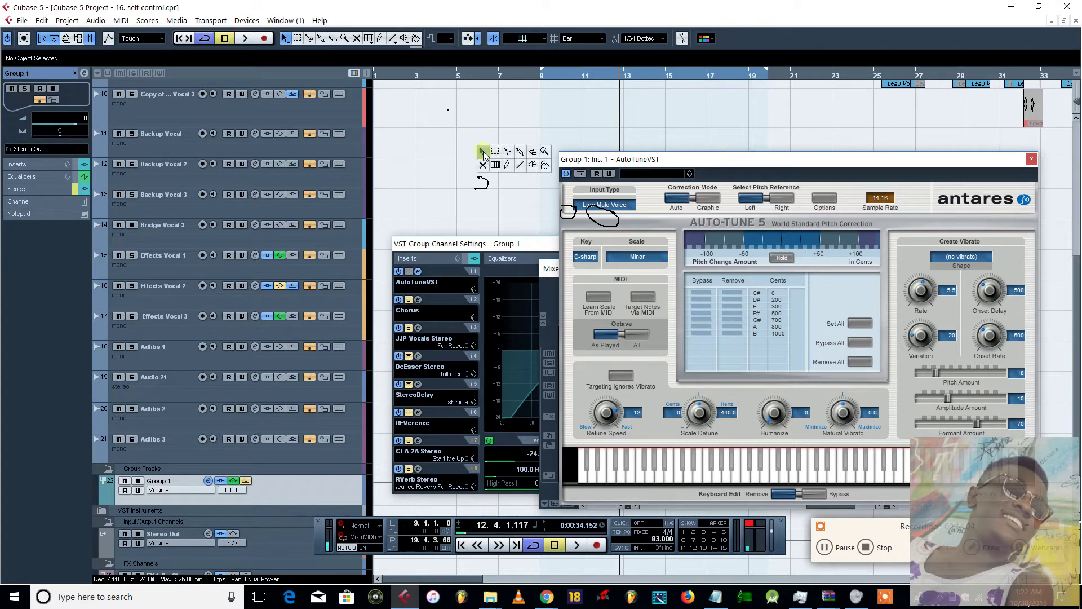
Move the AutoTuneVST window aside and open the editor of Group 1's Chorus insert above the channel settings
scroll(485, 161, "up", 5)
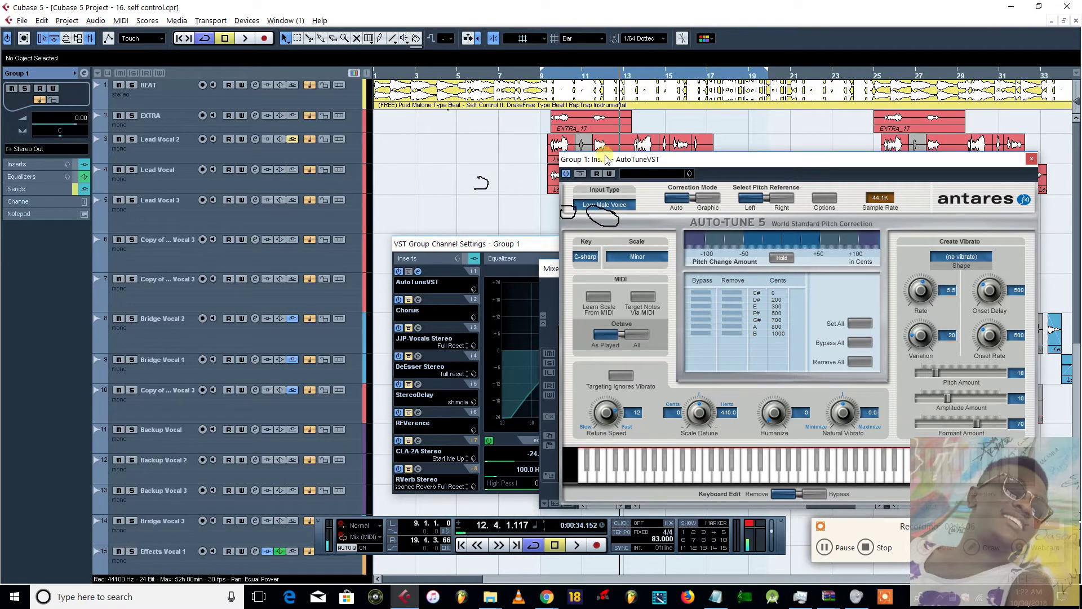
left_click_drag(582, 156, 736, 203)
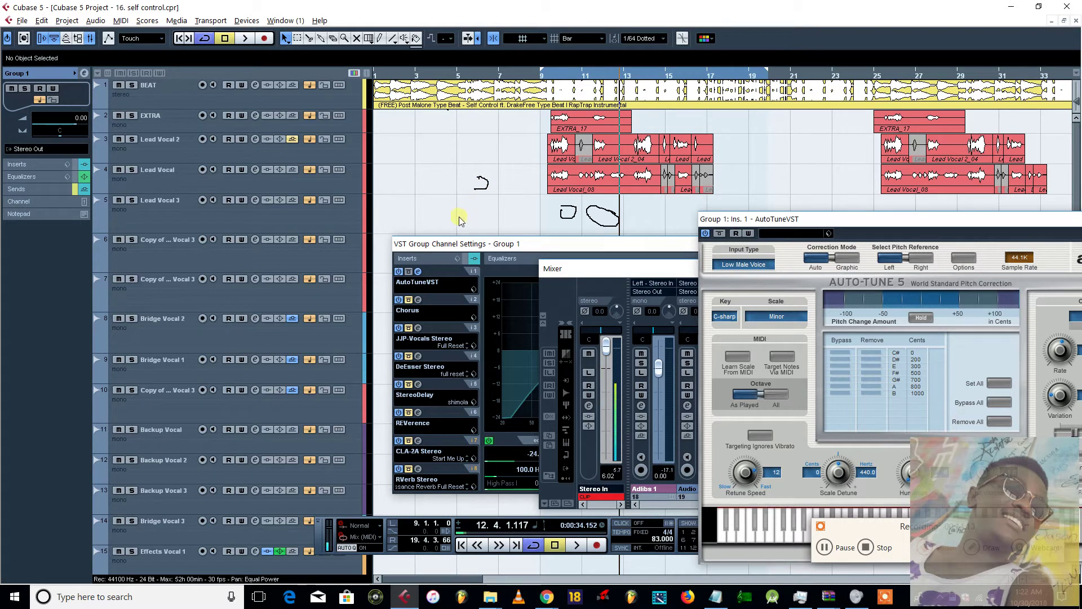
left_click(418, 301)
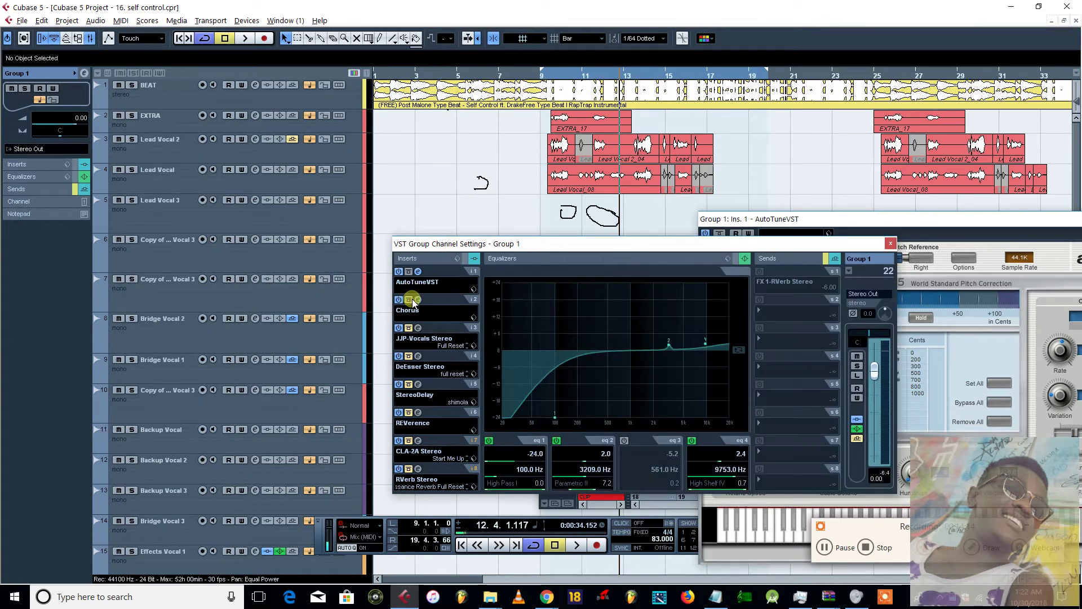
left_click(418, 300)
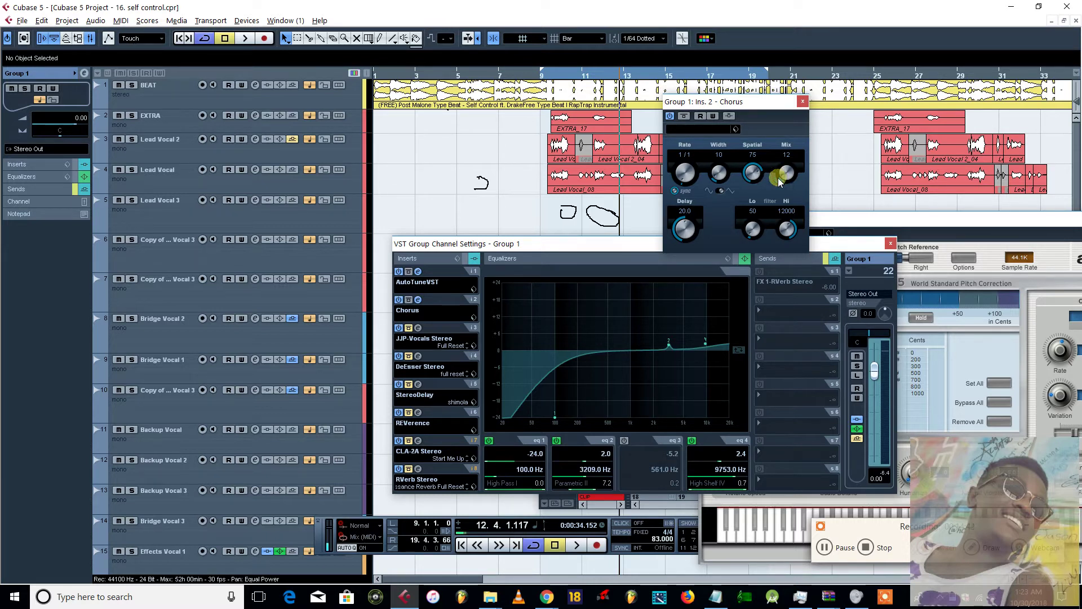
left_click_drag(757, 109, 731, 116)
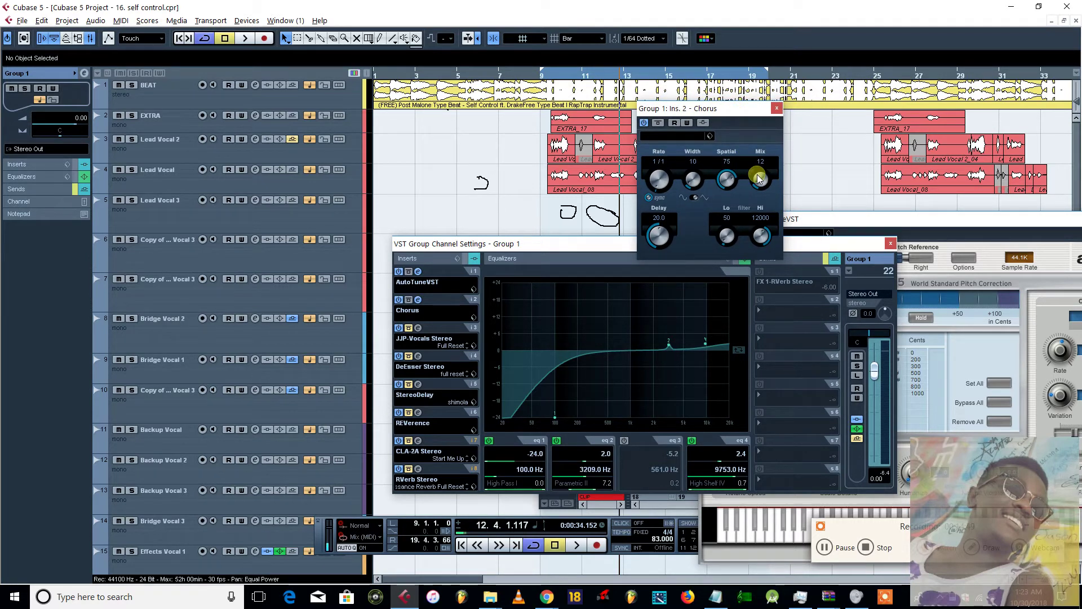
Play the hook from bar 9 and raise the Chorus mix to 88
left_click(553, 76)
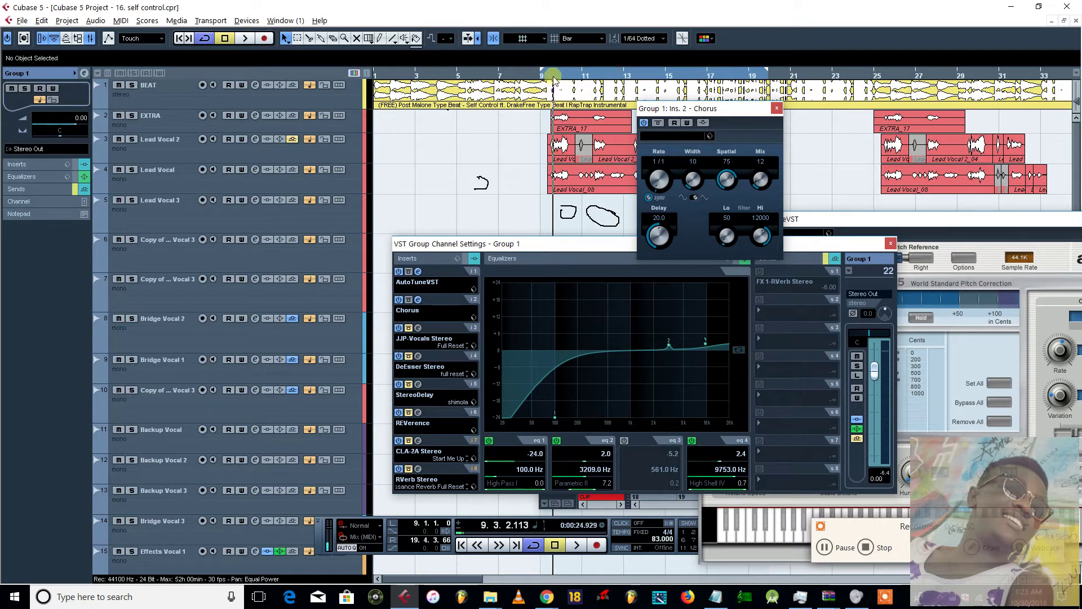
left_click(542, 77)
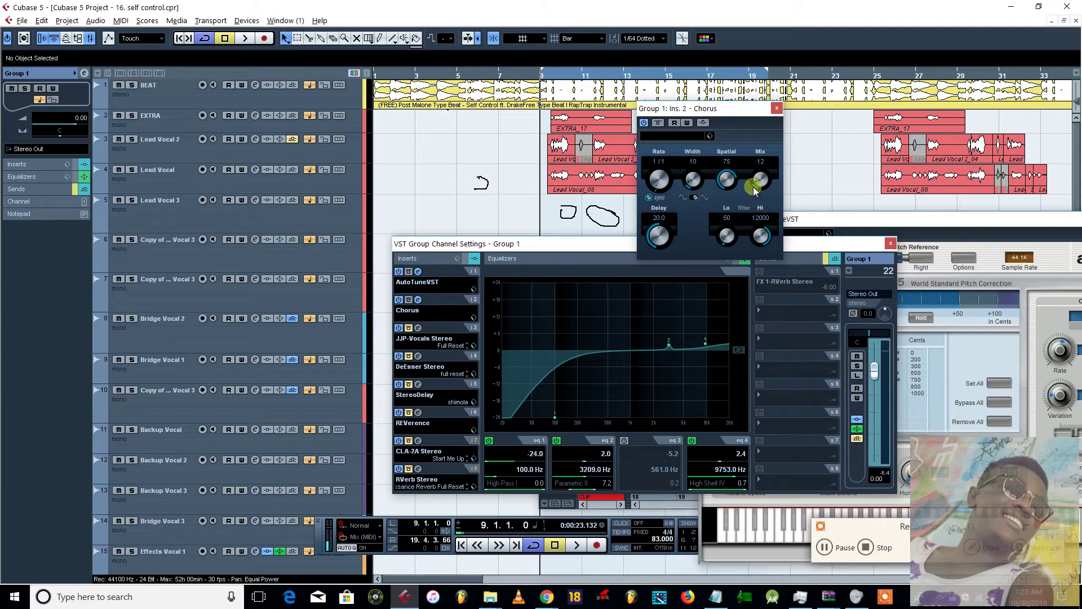
key("space")
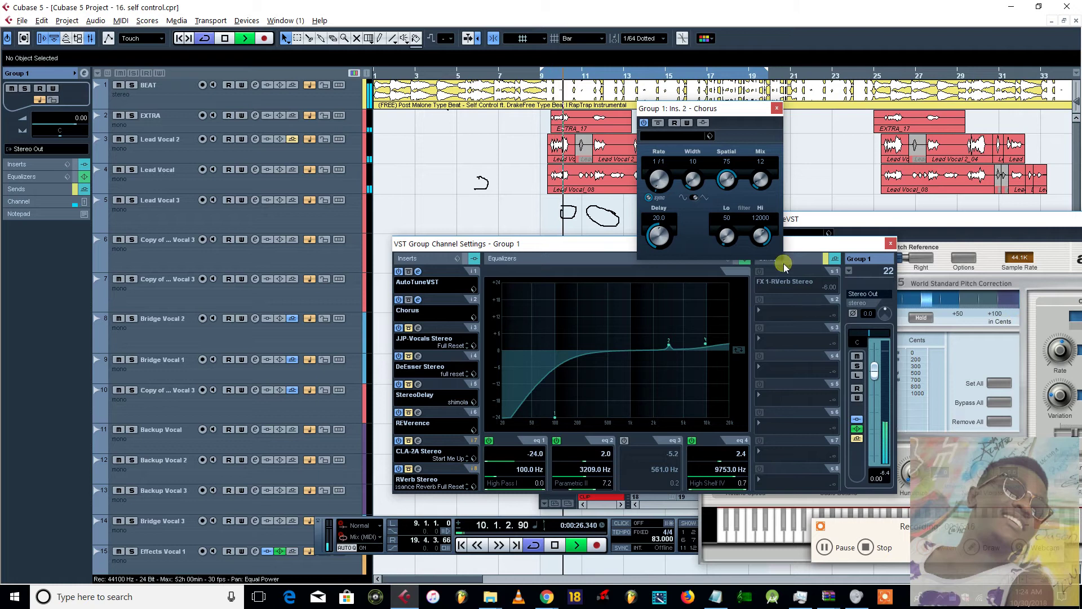
scroll(757, 176, "down", 7)
left_click_drag(757, 176, 771, 183)
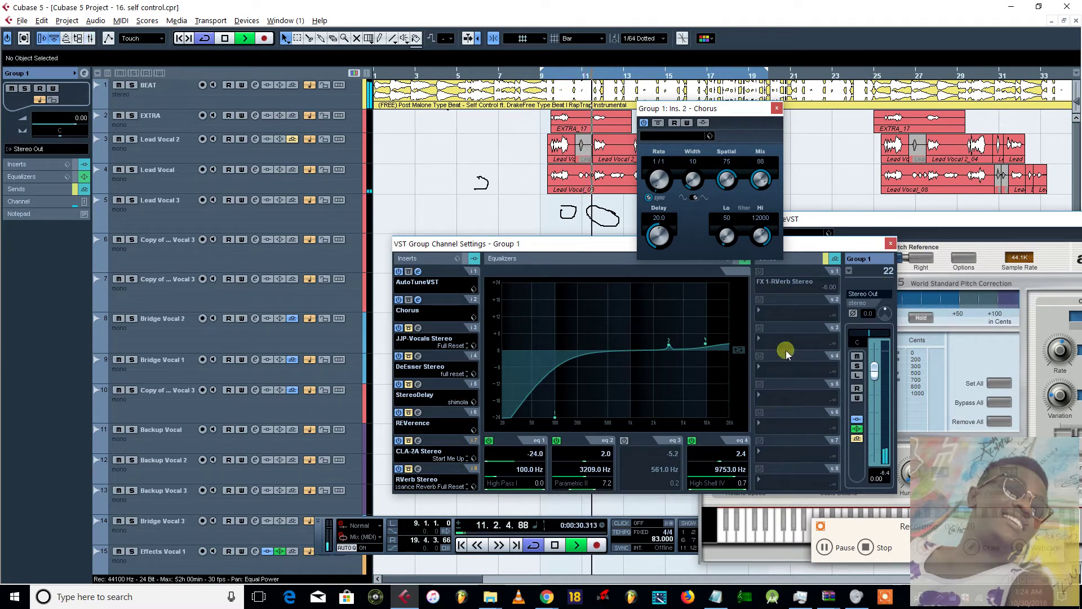
Raise the Stereo Out fader to -1.76 dB in the Mixer, briefly audition Group 1 soloed, and stop playback
key("F3")
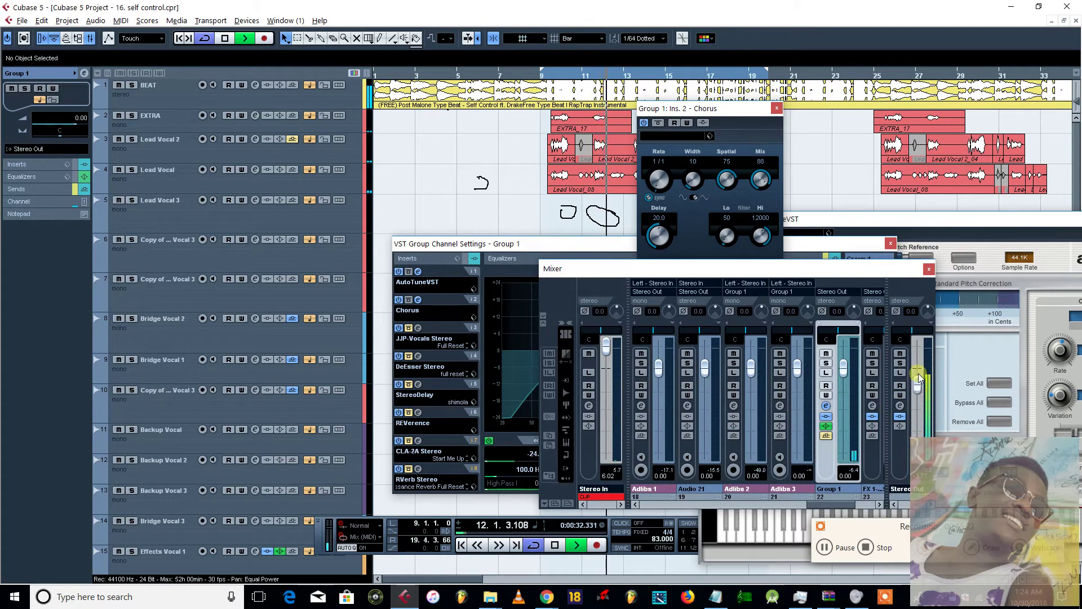
left_click_drag(915, 348, 913, 376)
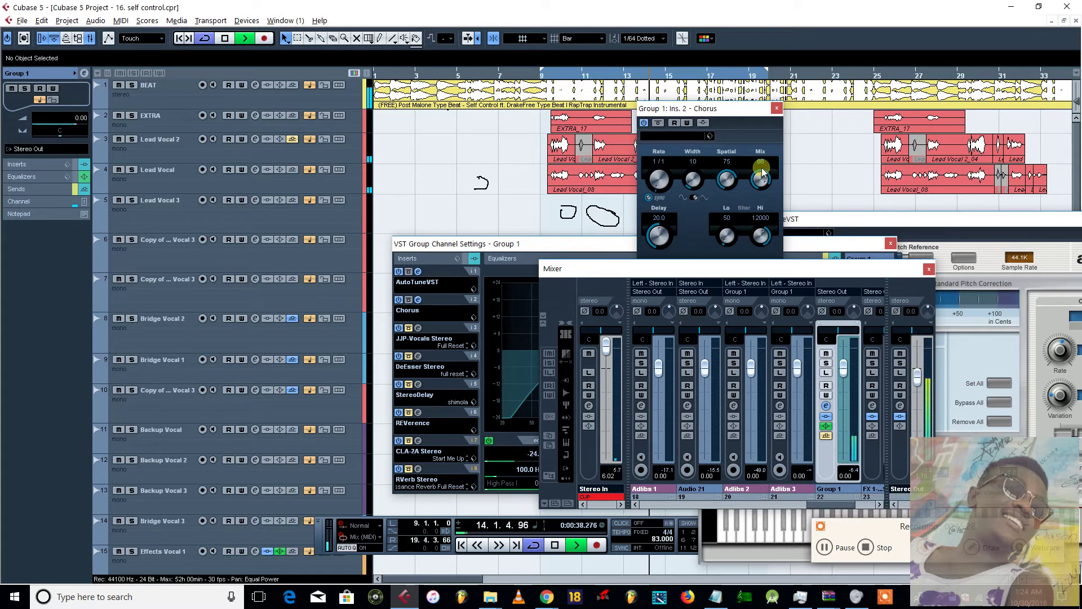
scroll(317, 488, "down", 6)
left_click(137, 401)
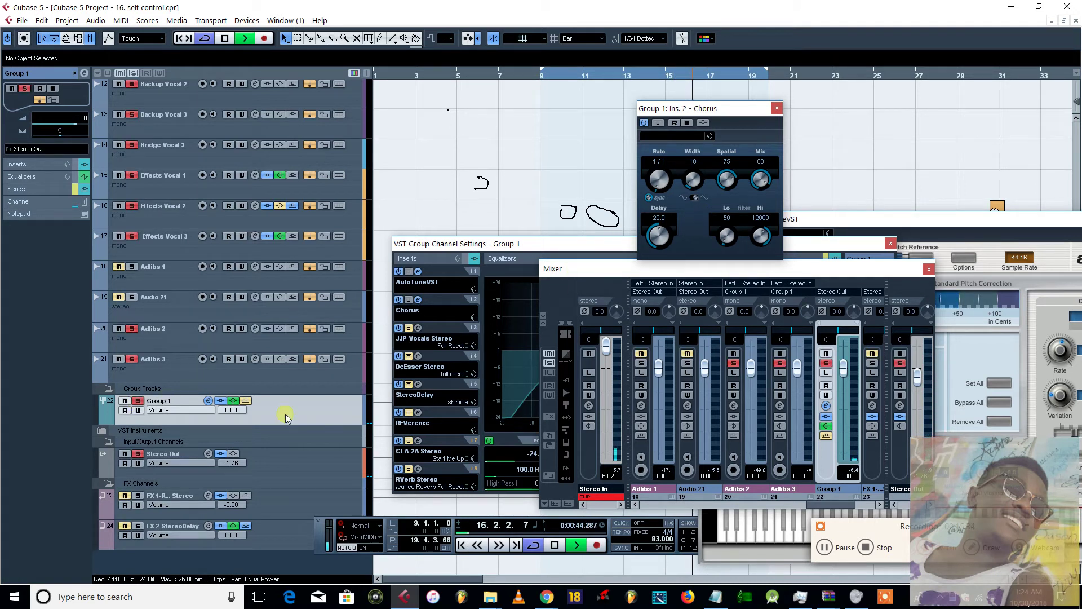
left_click(137, 401)
key("space")
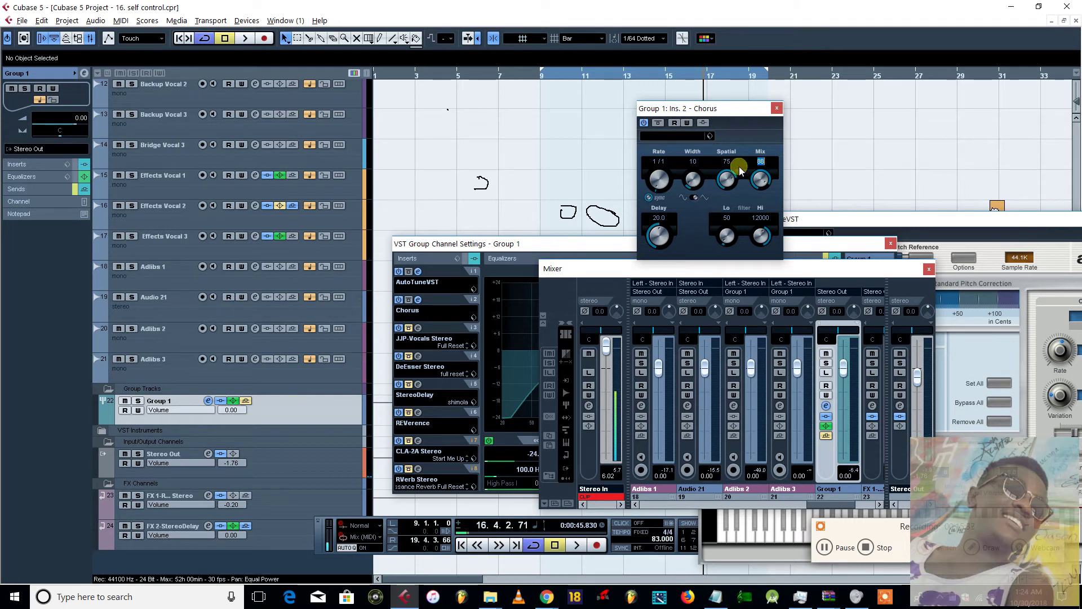
Set the Chorus mix to 12 and return the project cursor to bar 9
type("12")
key("Return")
scroll(450, 216, "up", 5)
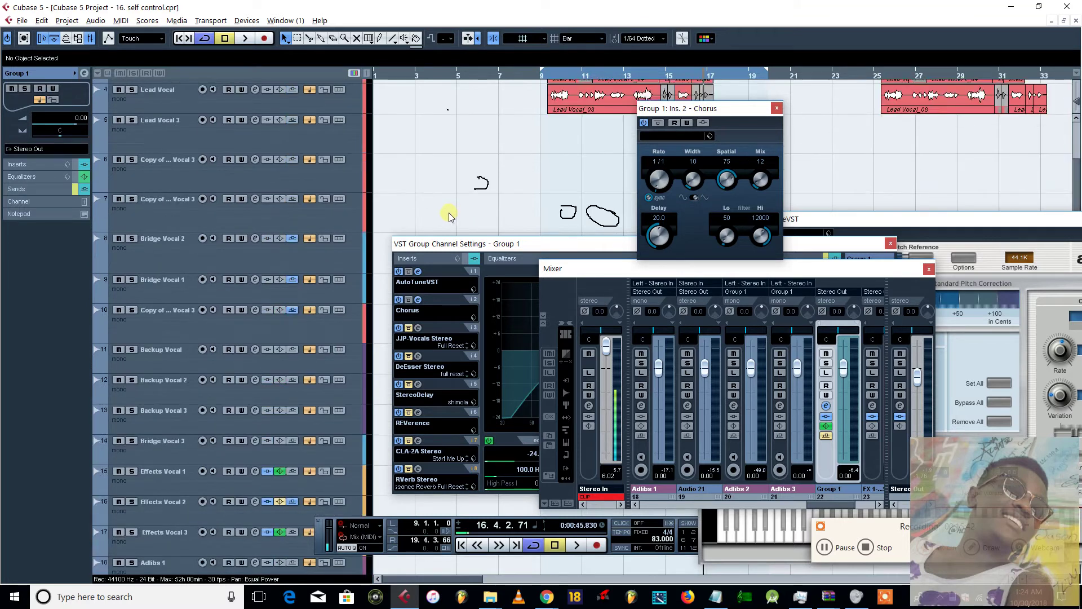
left_click(541, 73)
Bring up Group 1's channel settings and AutoTuneVST editor, and audition the hook from bar 9 to about bar 12
scroll(296, 366, "down", 1)
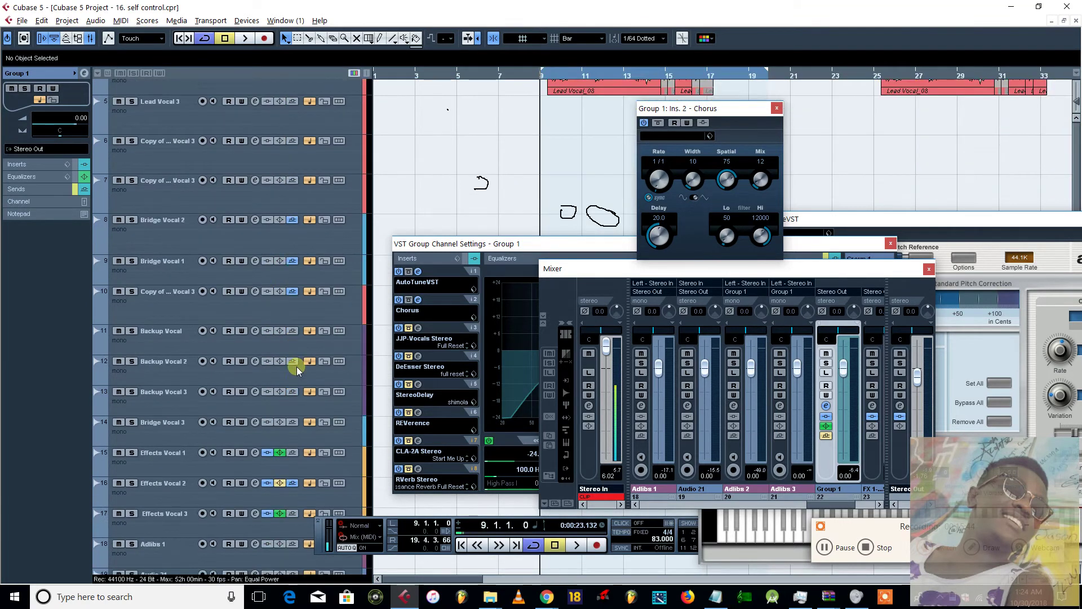
scroll(297, 366, "down", 4)
left_click(208, 481)
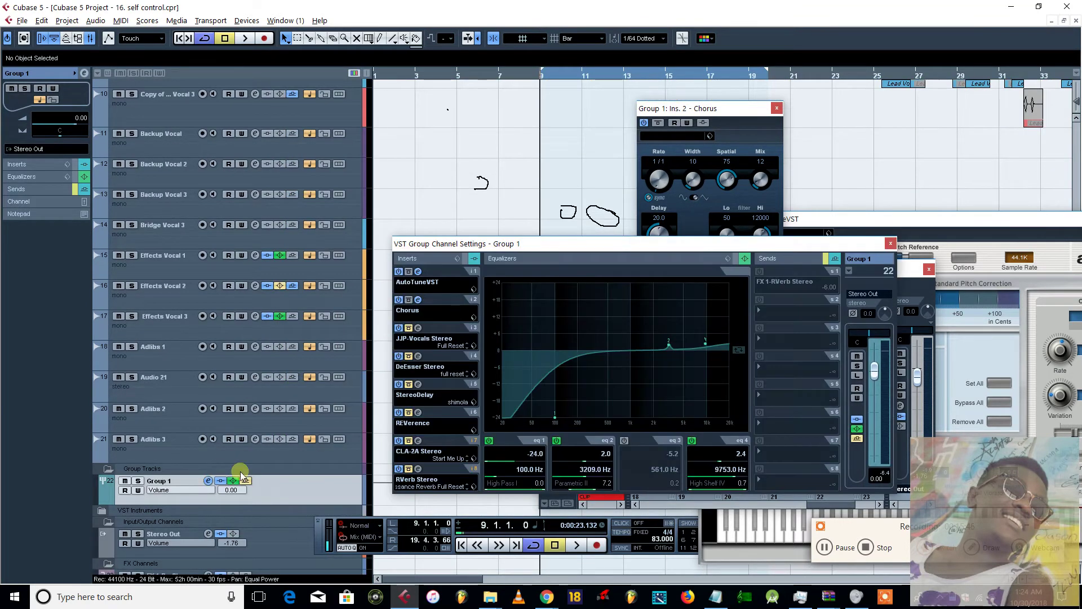
left_click(417, 271)
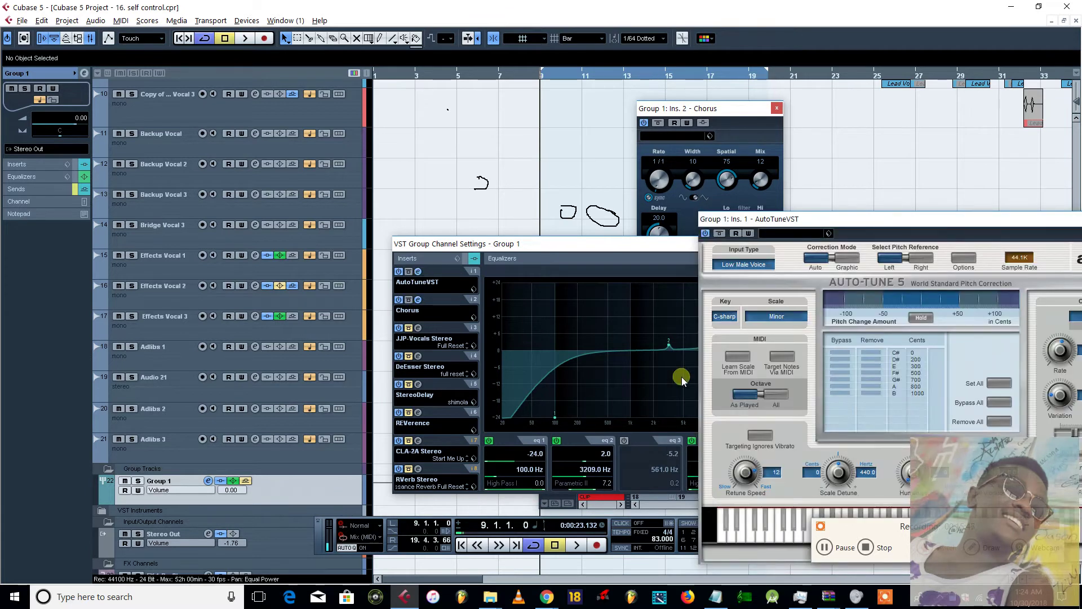
right_click(516, 157)
left_click(516, 158)
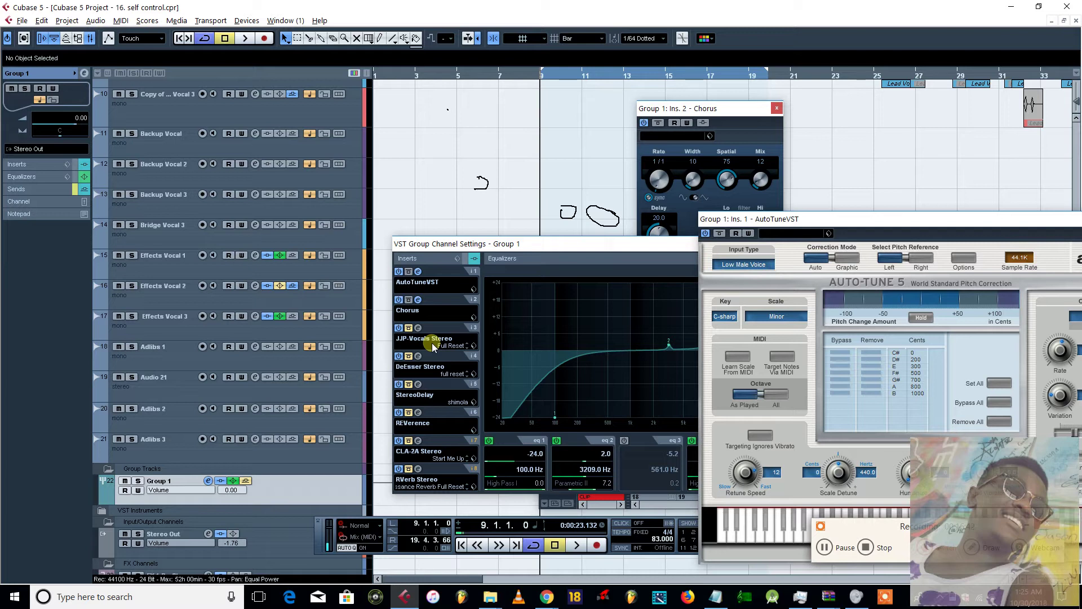
key("space")
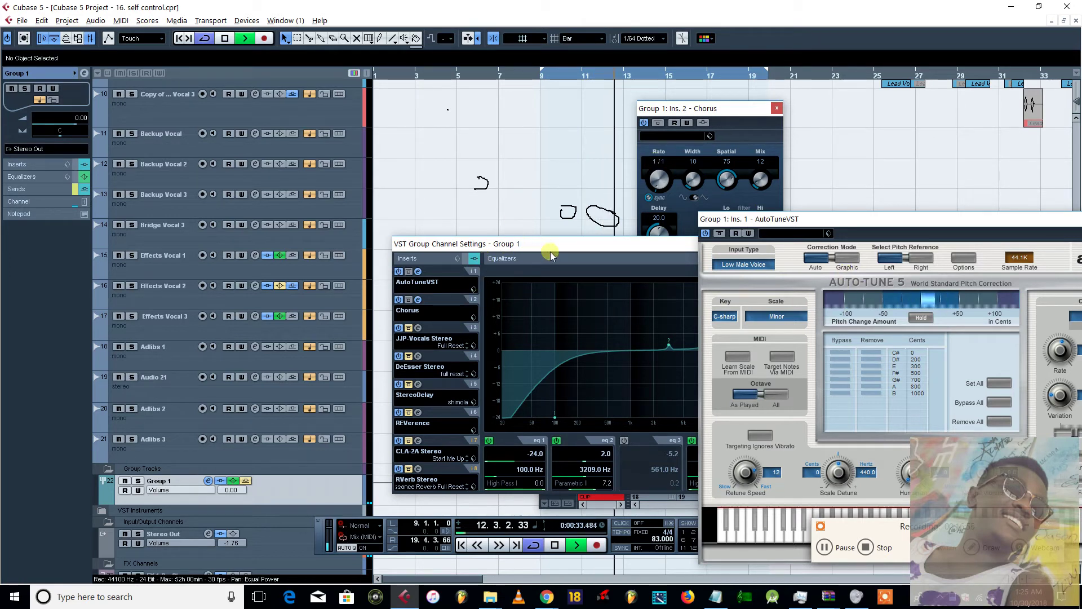
key("space")
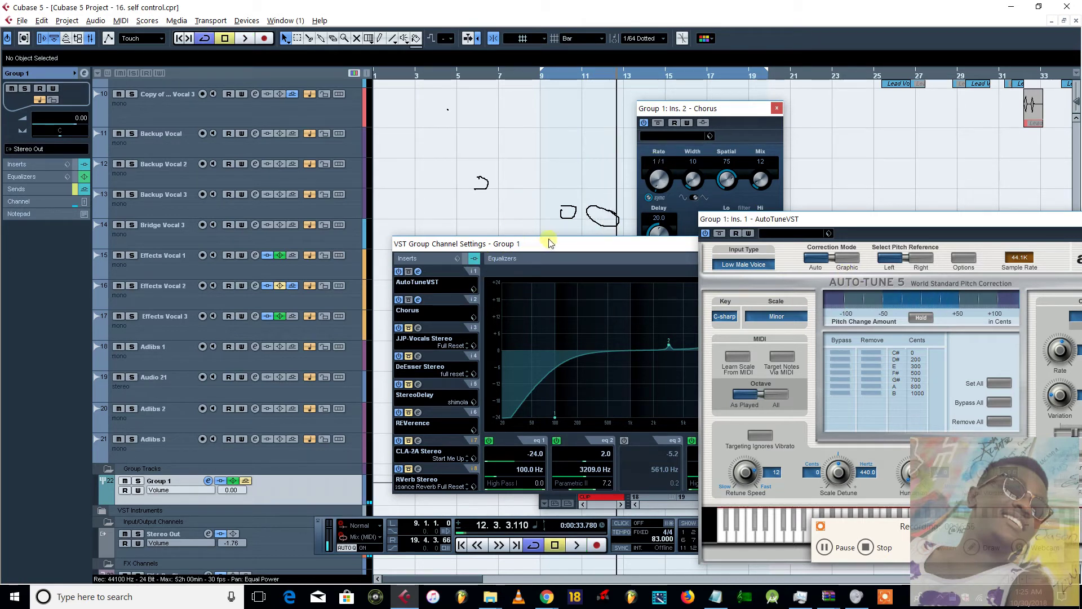
Open the JJP-Vocals Stereo editor from Group 1's third insert and place it beside the insert list
left_click(416, 329)
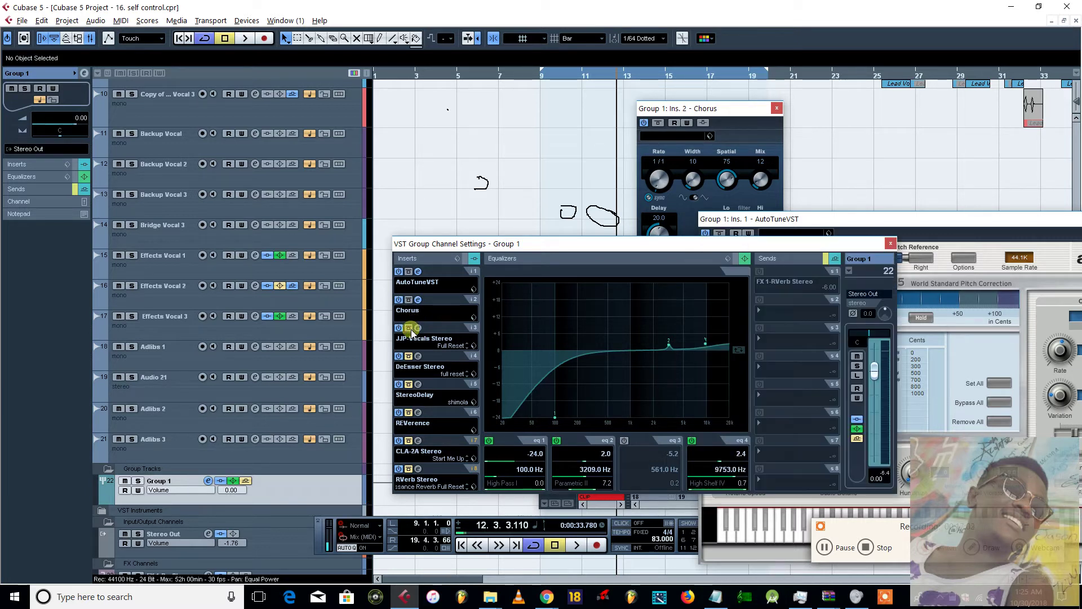
left_click(419, 329)
left_click_drag(657, 230, 541, 183)
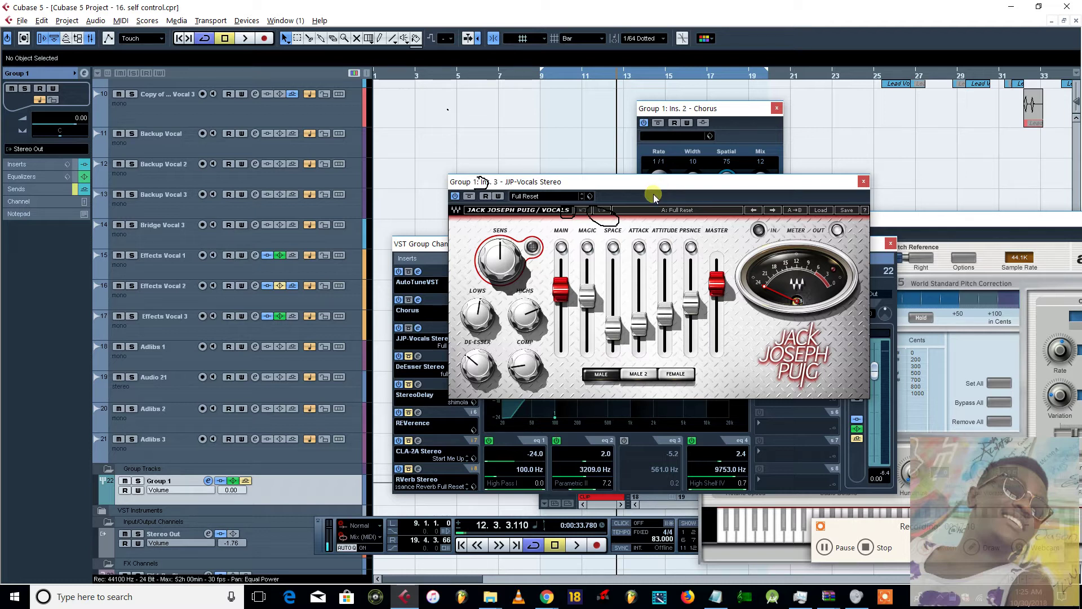
left_click(820, 210)
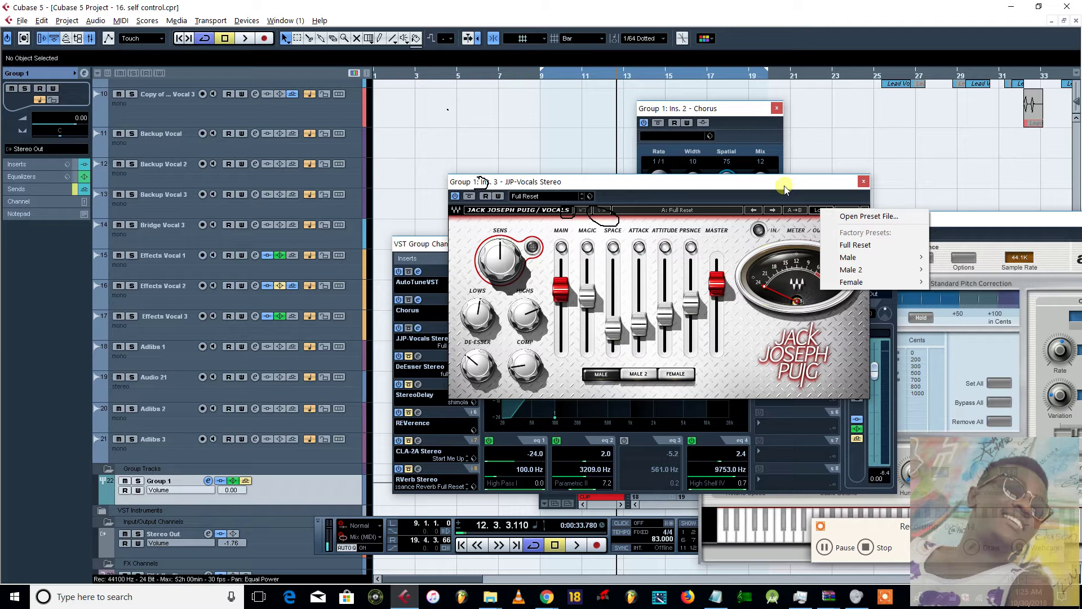
left_click(762, 190)
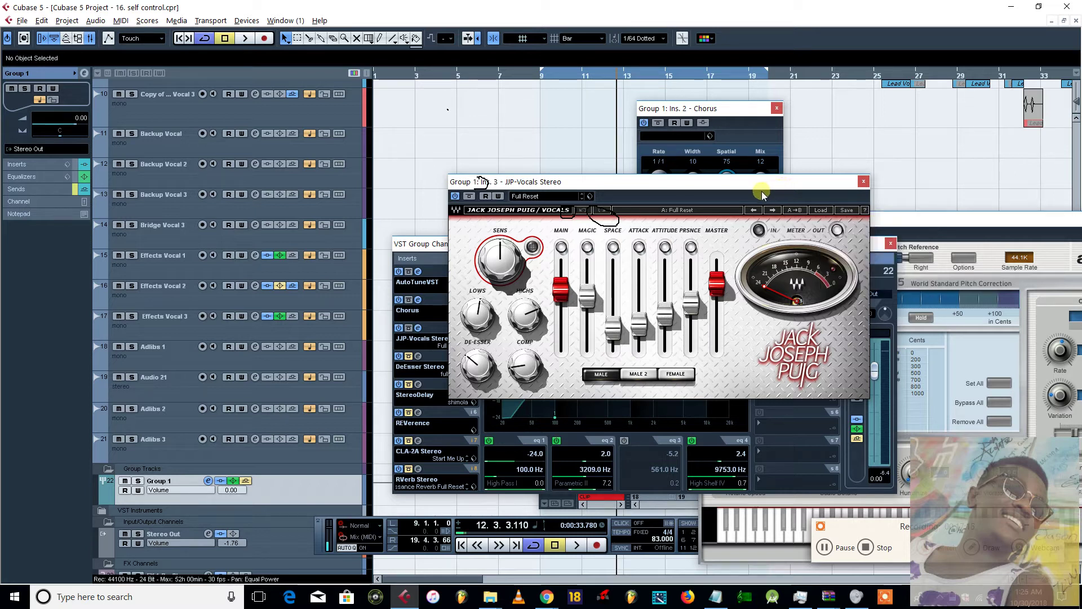
left_click_drag(674, 185, 797, 192)
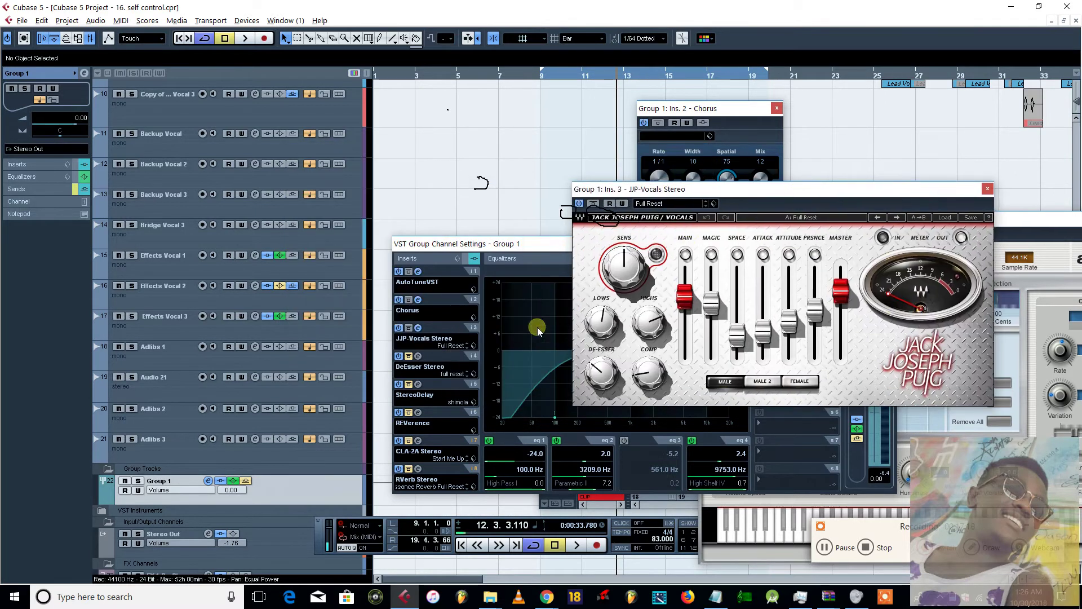
Load the Full Reset factory preset in the JJP-Vocals Stereo plug-in
left_click(442, 345)
left_click(902, 202)
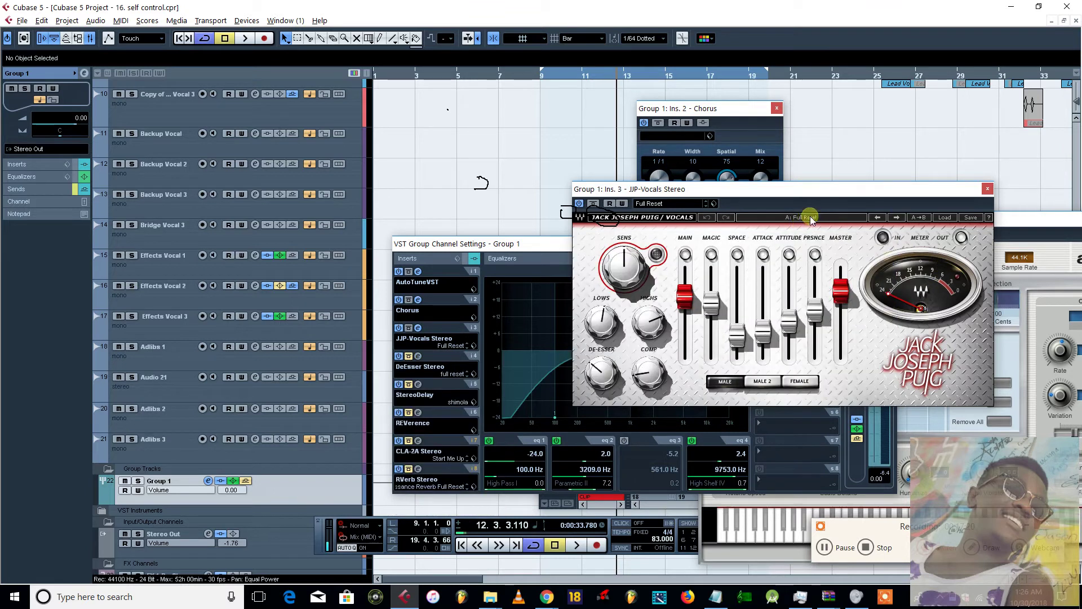
left_click(944, 218)
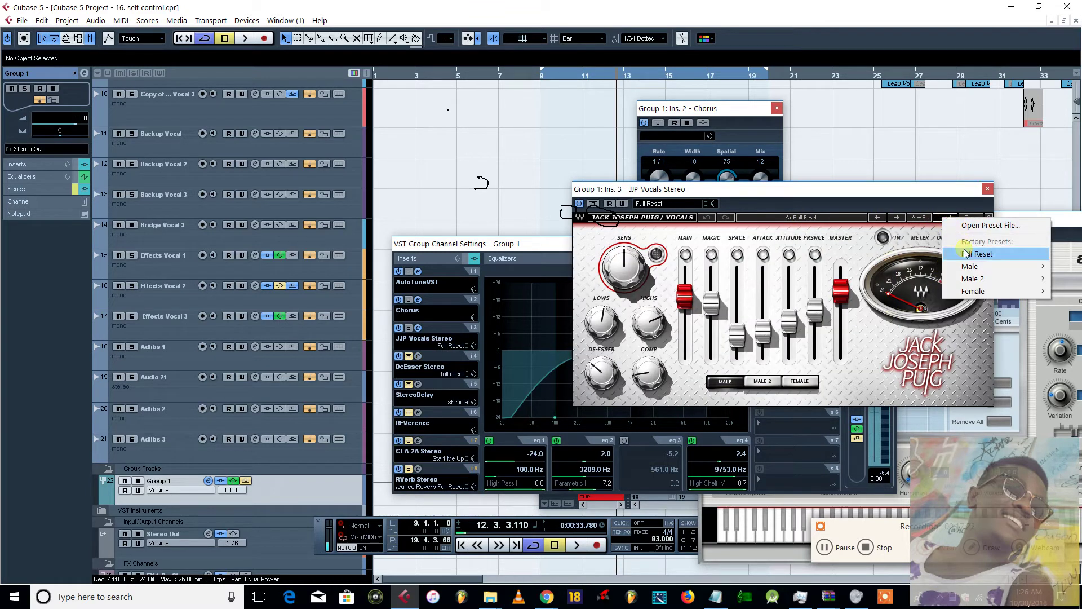
left_click(890, 236)
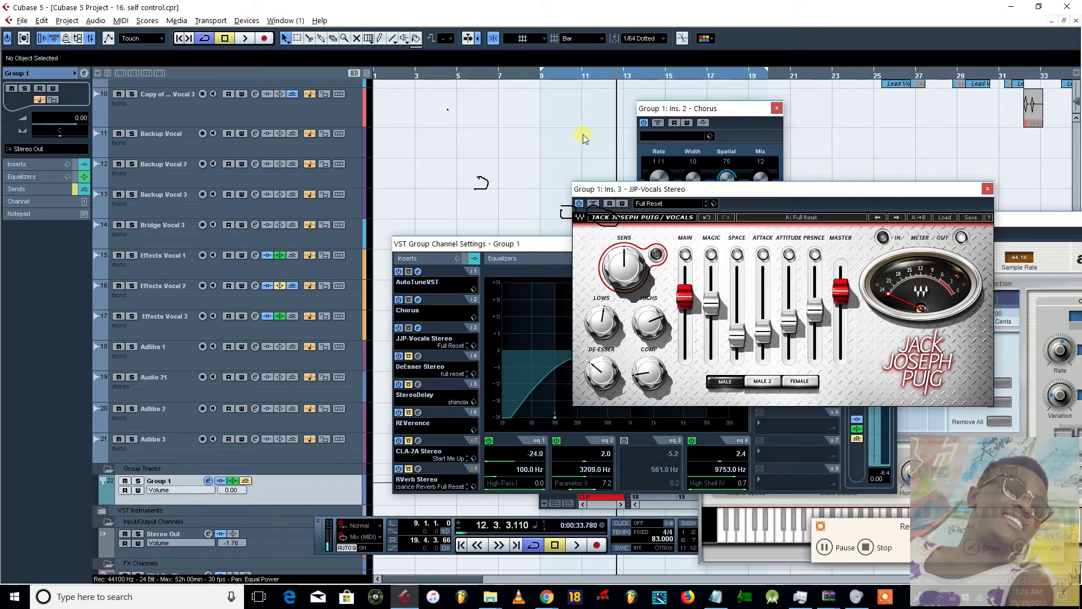
Compare the hook with JJP-Vocals active and bypassed, placing its editor and Group 1's channel settings side by side
key("space")
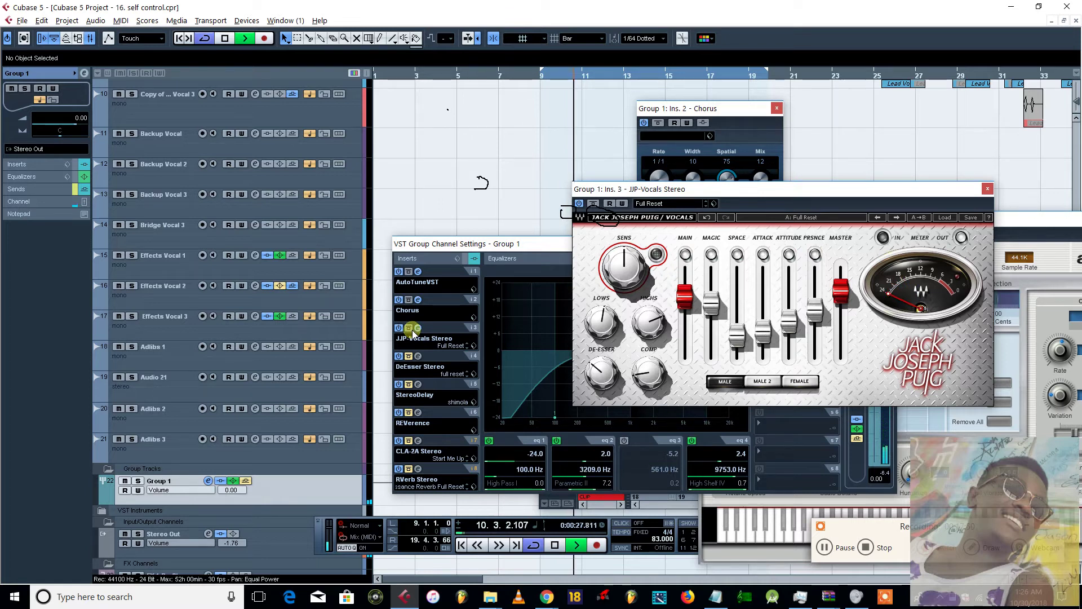
key("space")
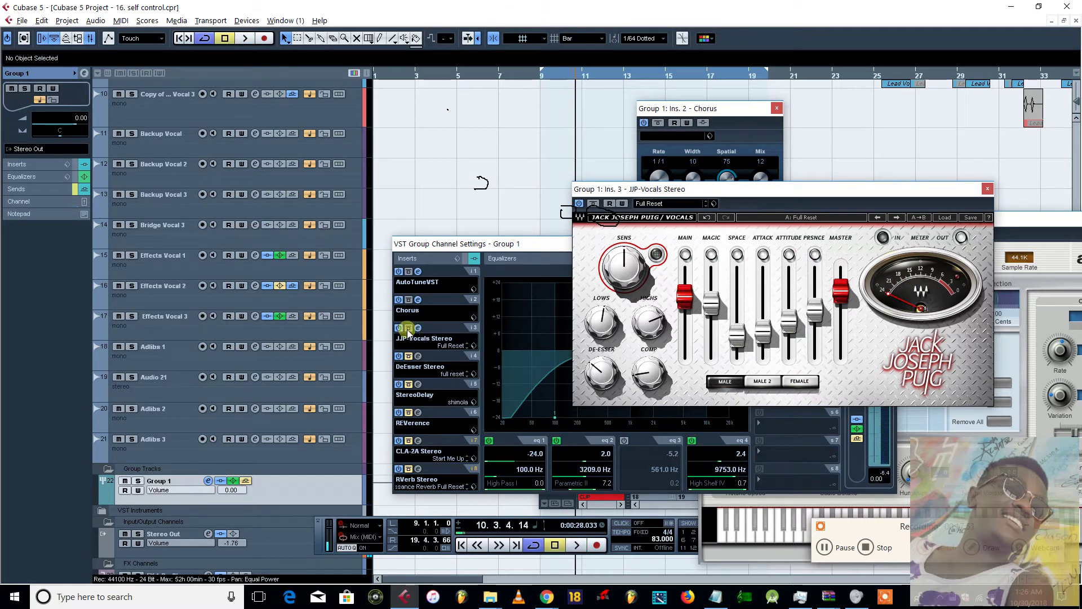
left_click_drag(605, 189, 59, 146)
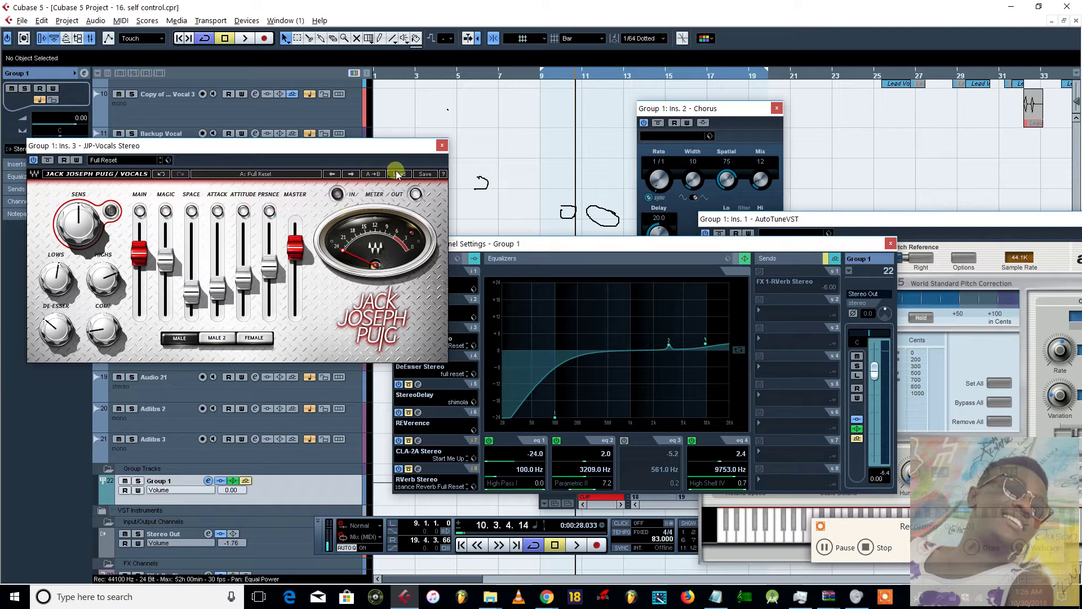
left_click_drag(496, 243, 613, 245)
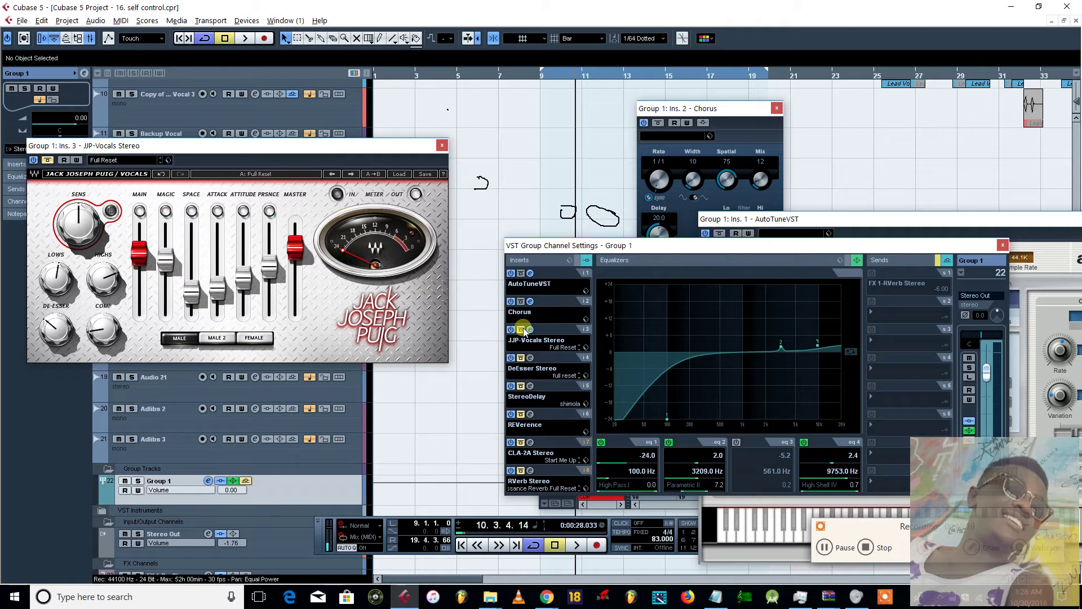
key("KP_1")
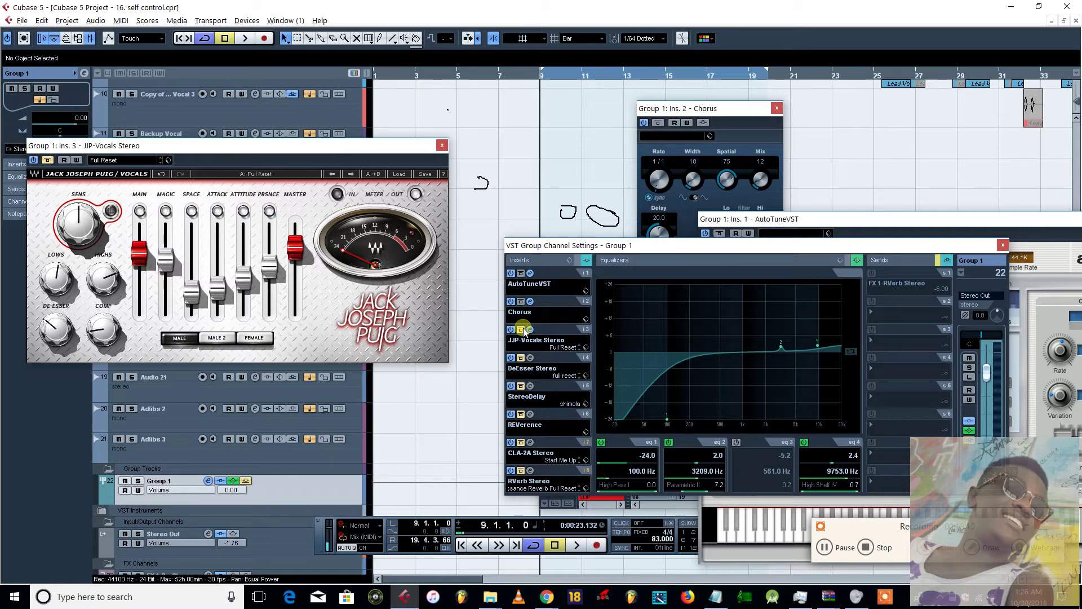
key("space")
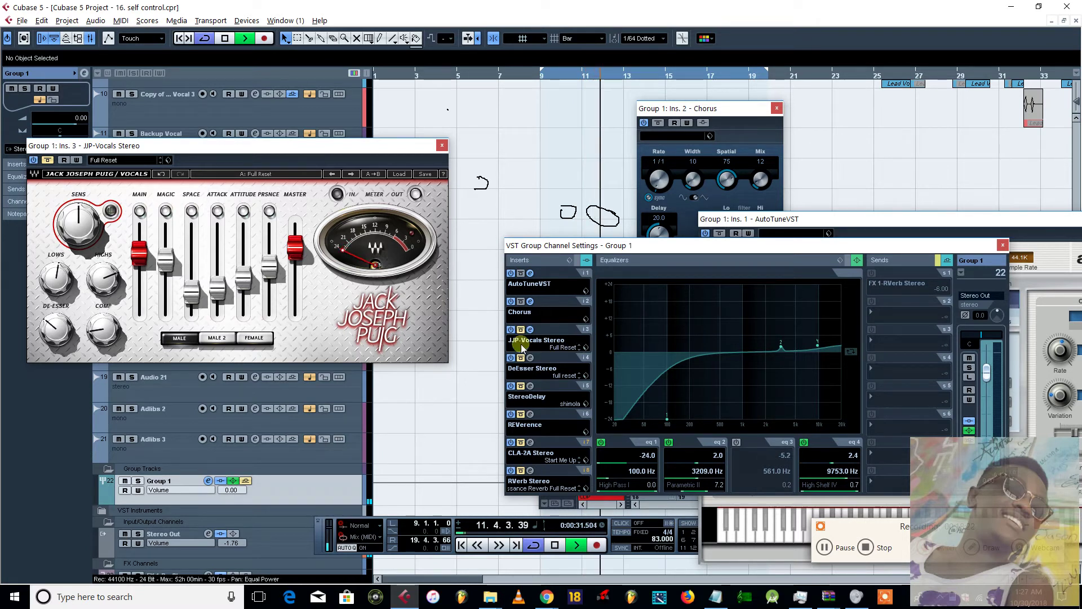
key("space")
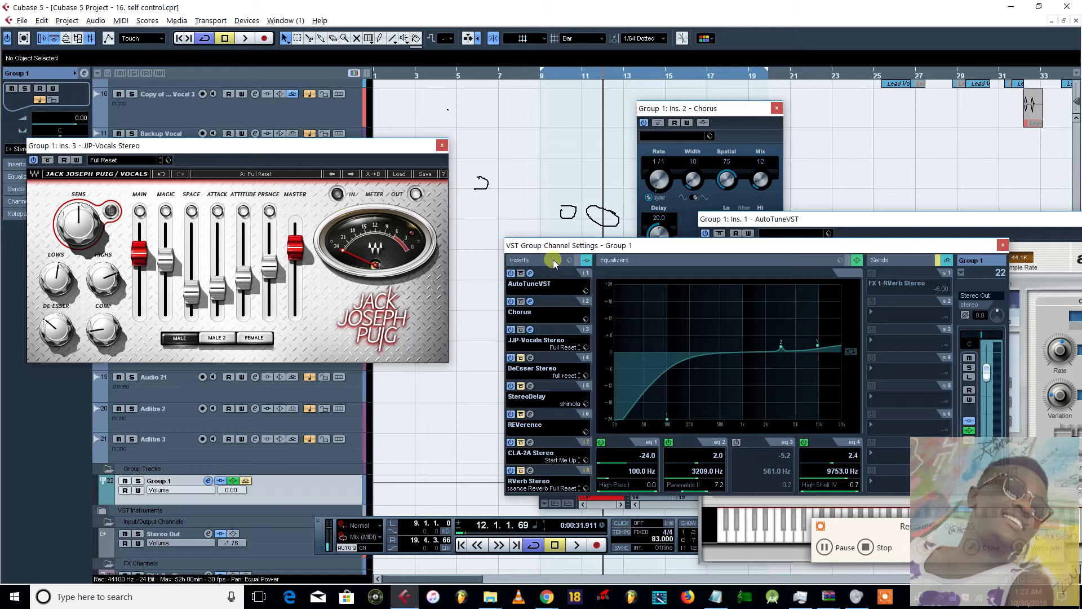
Audition the hook from bar 9 with Group 1's first three inserts active
key("KP_1")
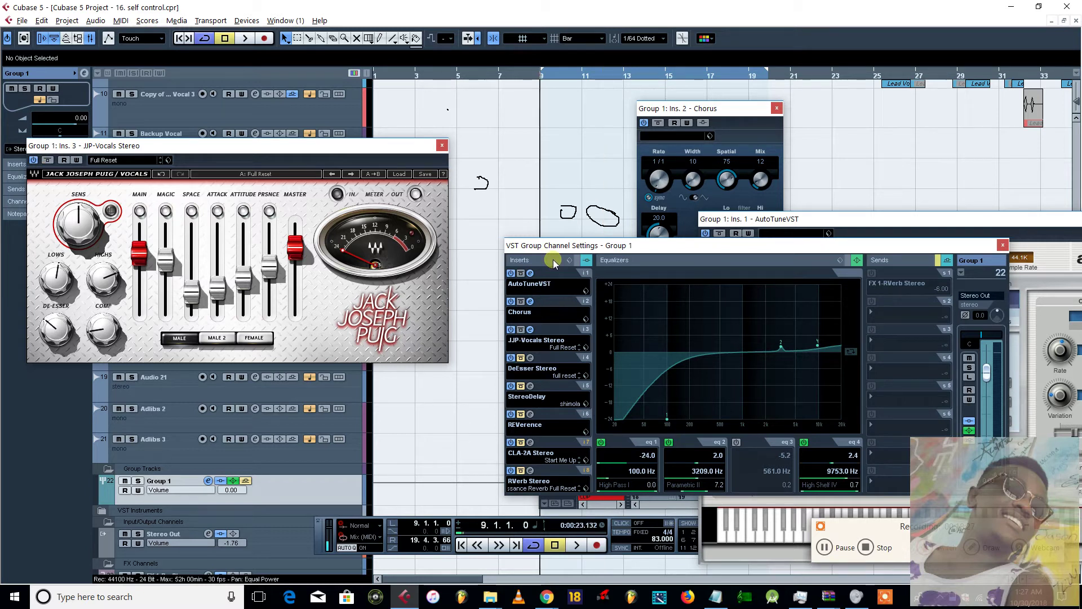
key("space")
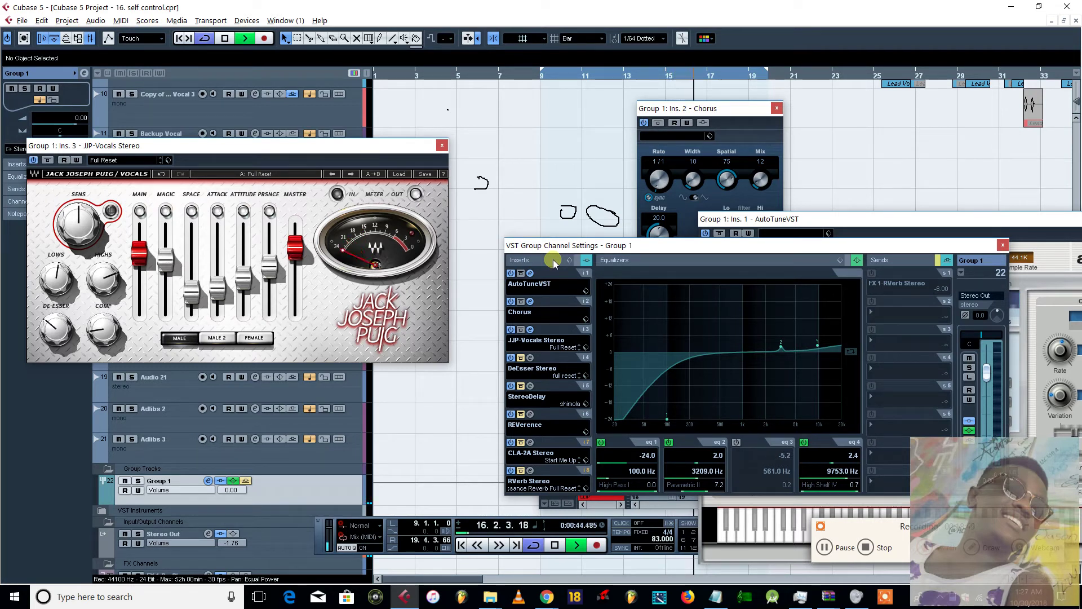
key("space")
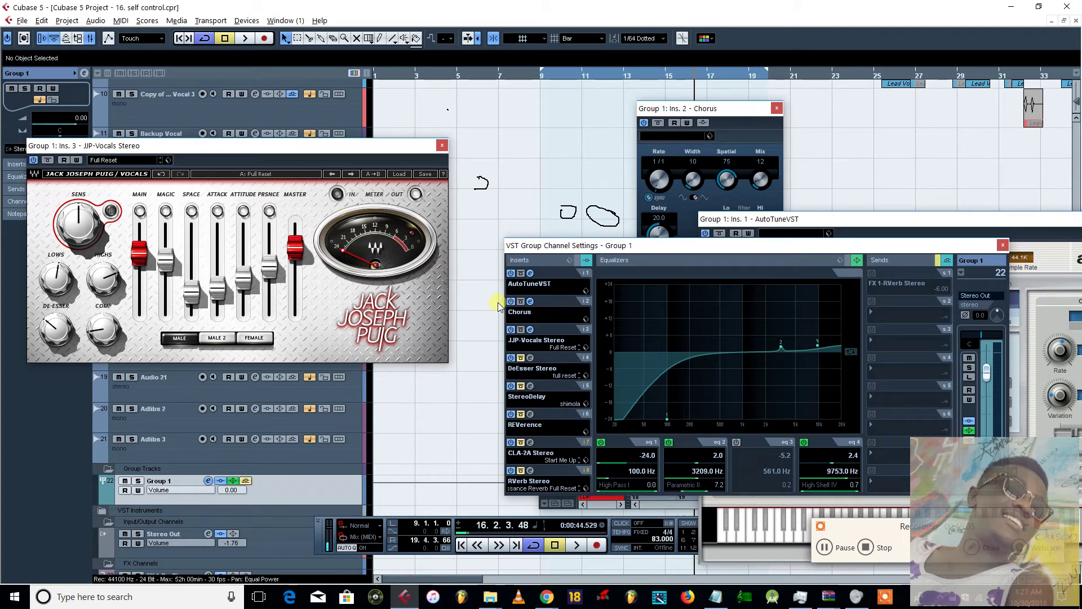
key("space")
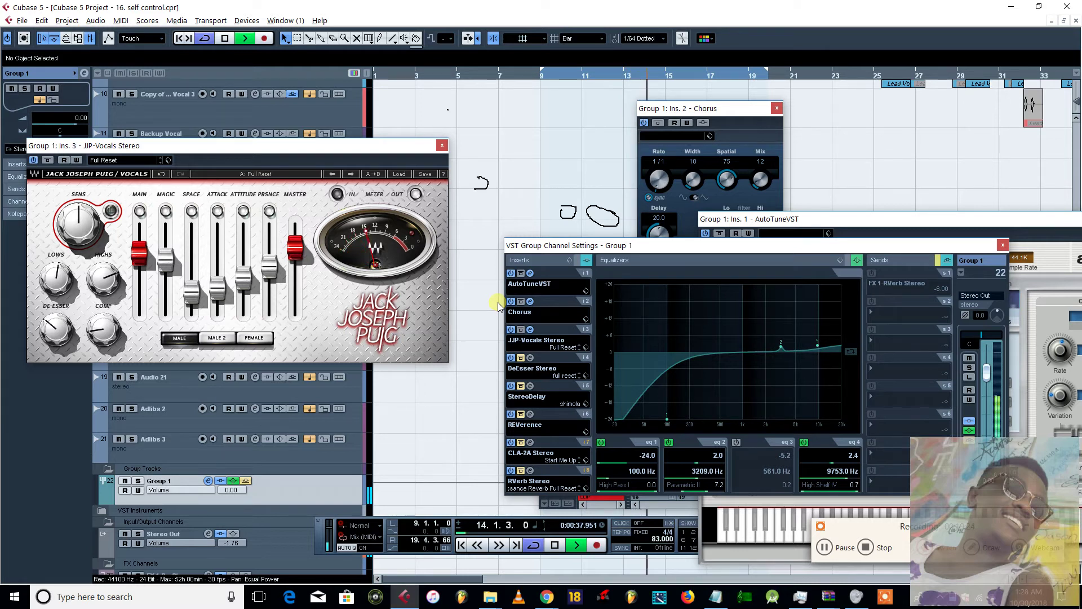
key("space")
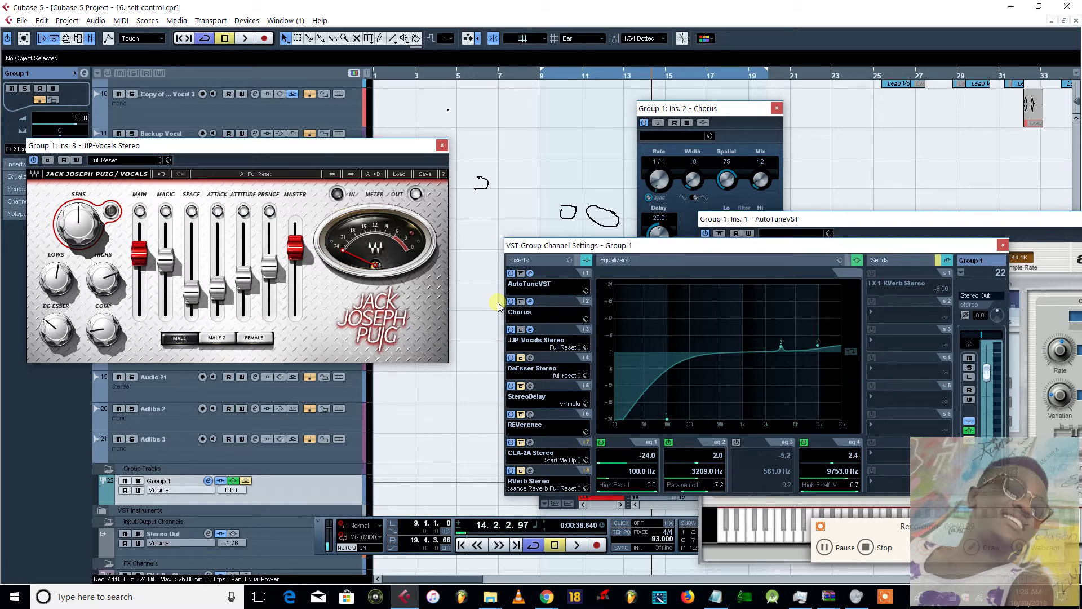
Audition the hook from bar 9 with Group 1's FX 1-RVerb Stereo send active, and switch that send off
left_click(934, 261)
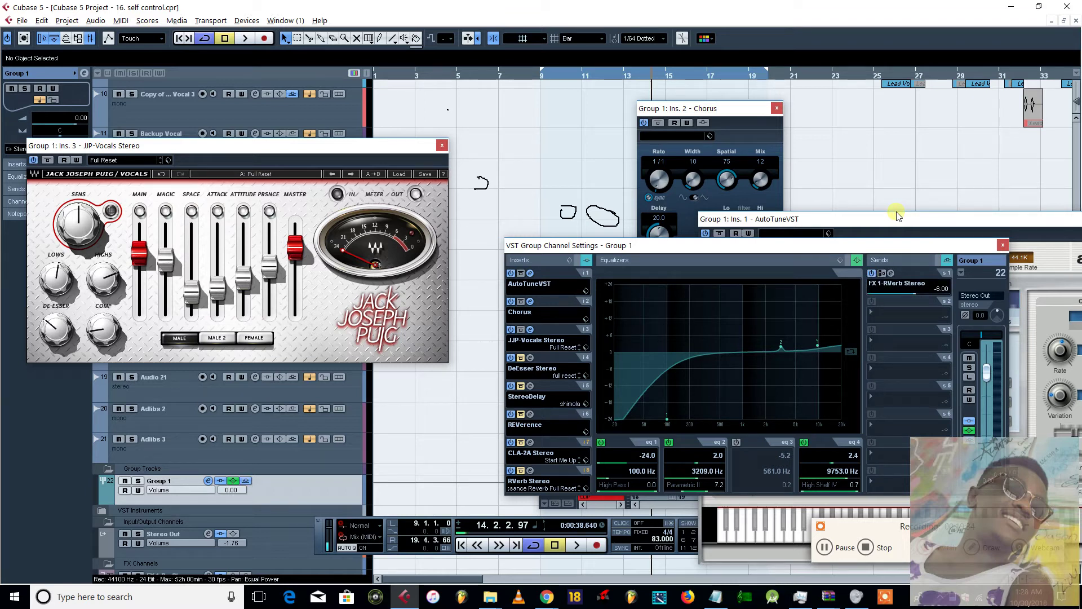
key("space")
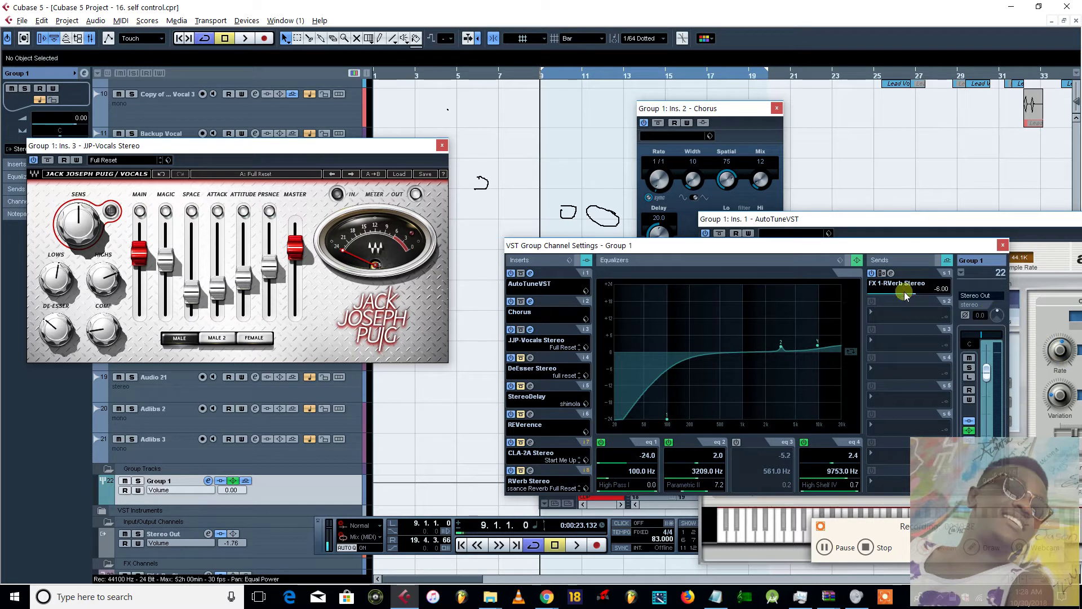
key("space")
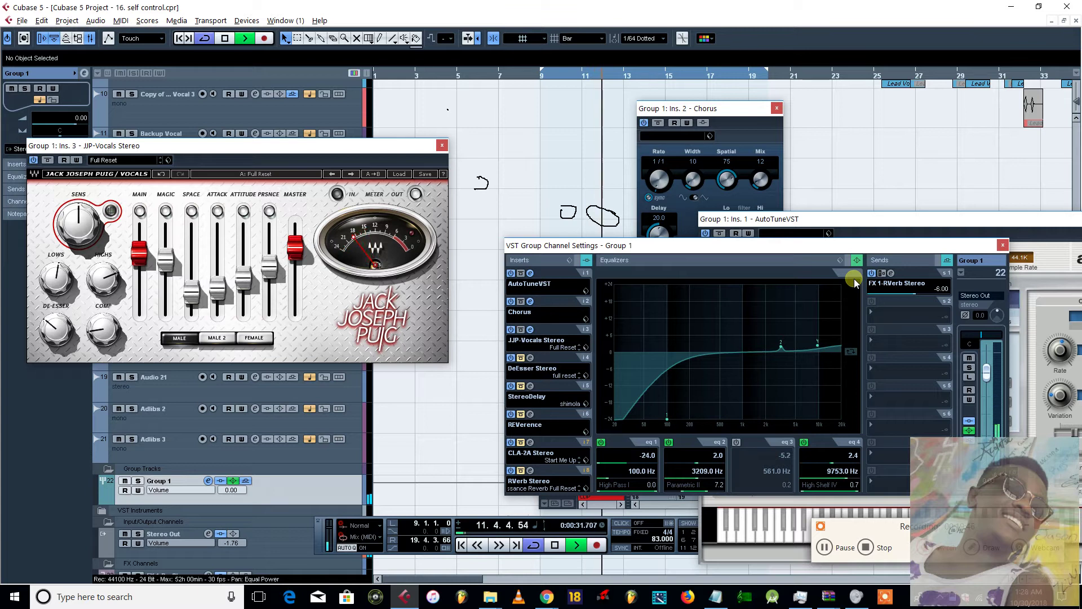
key("space")
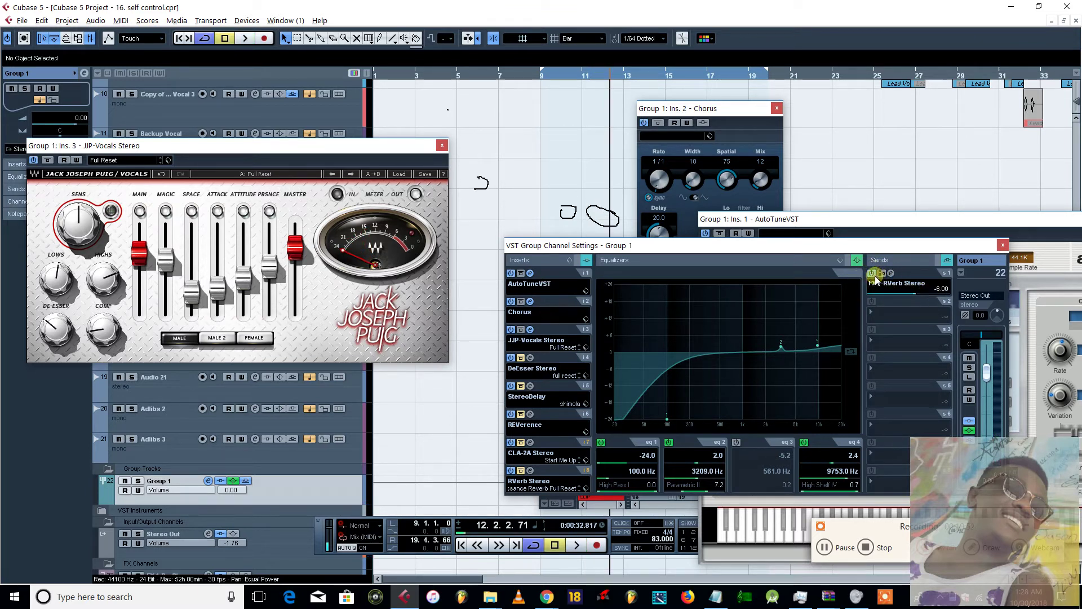
left_click(872, 274)
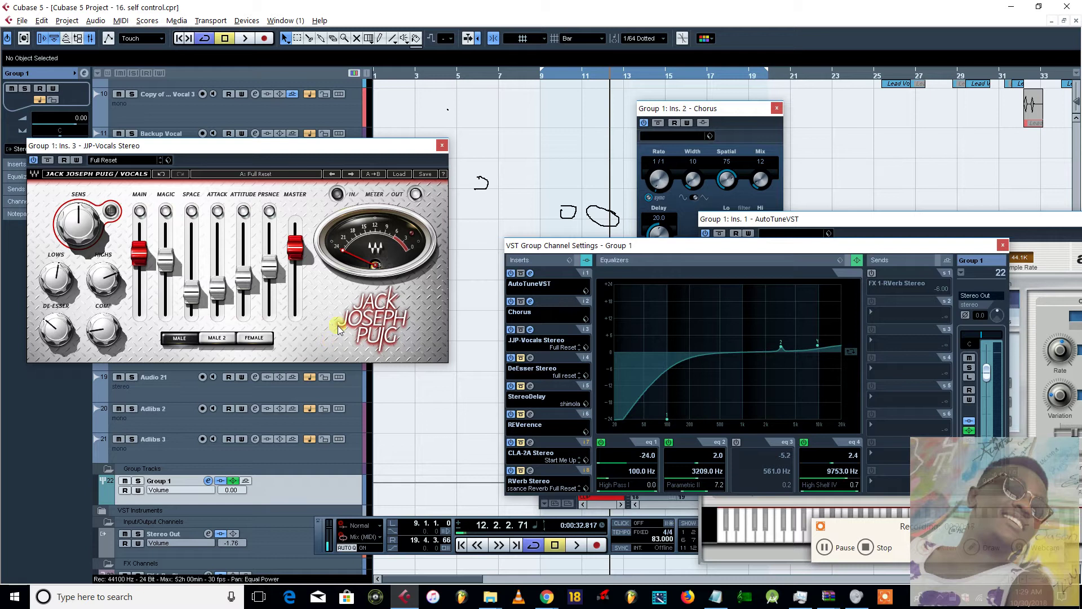
Look through the Male factory presets of the JJP-Vocals Stereo plug-in without loading one
left_click(399, 174)
mouse_move(451, 225)
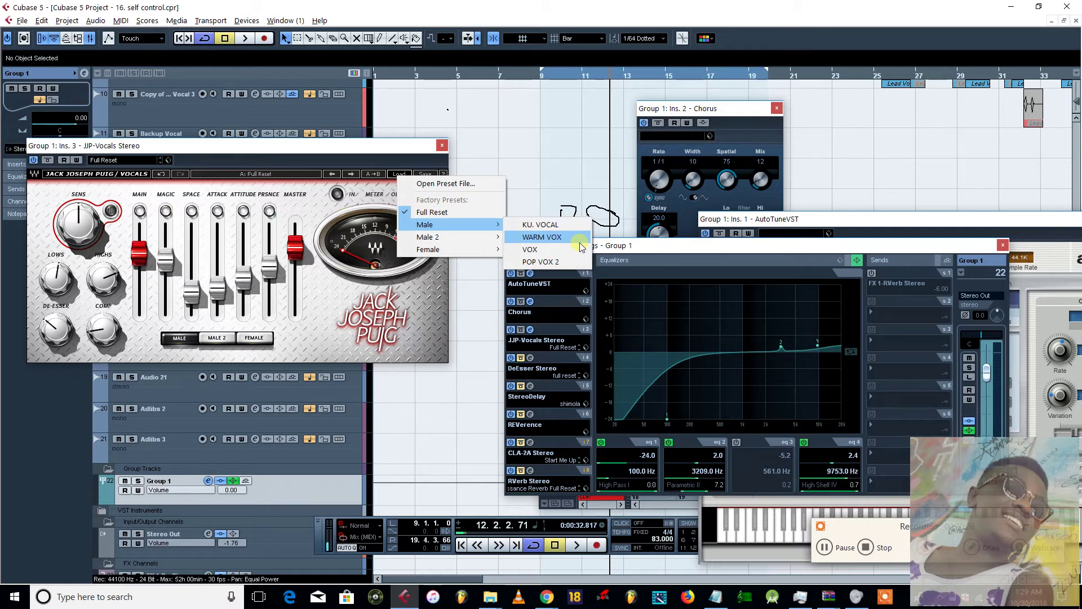
left_click(641, 241)
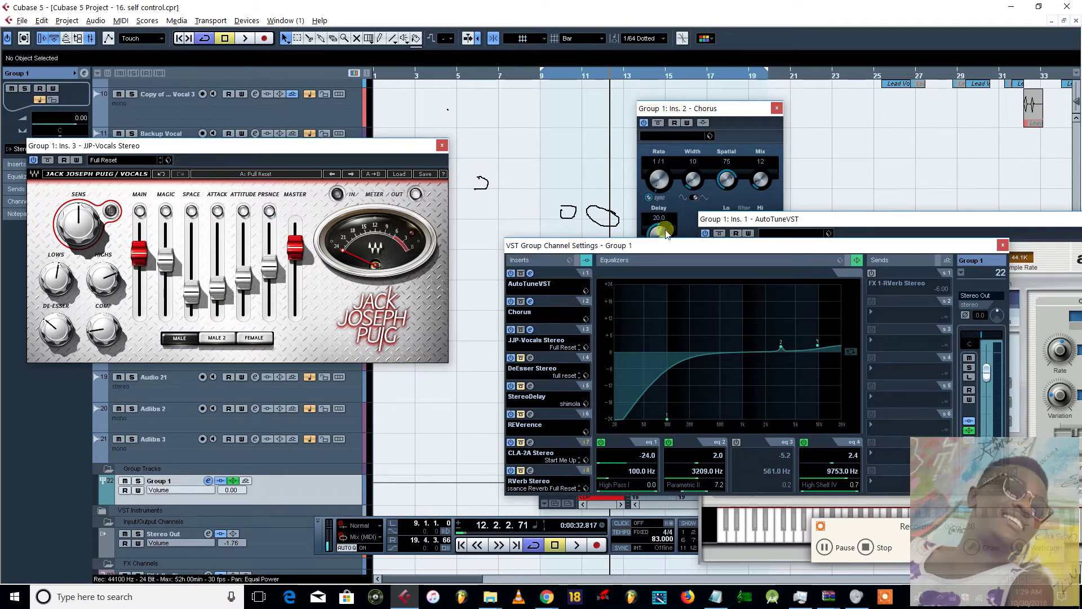
Audition the start of the hook from bar 9 without the reverb send, listening for sibilance in the Group 1 vocals
key("space")
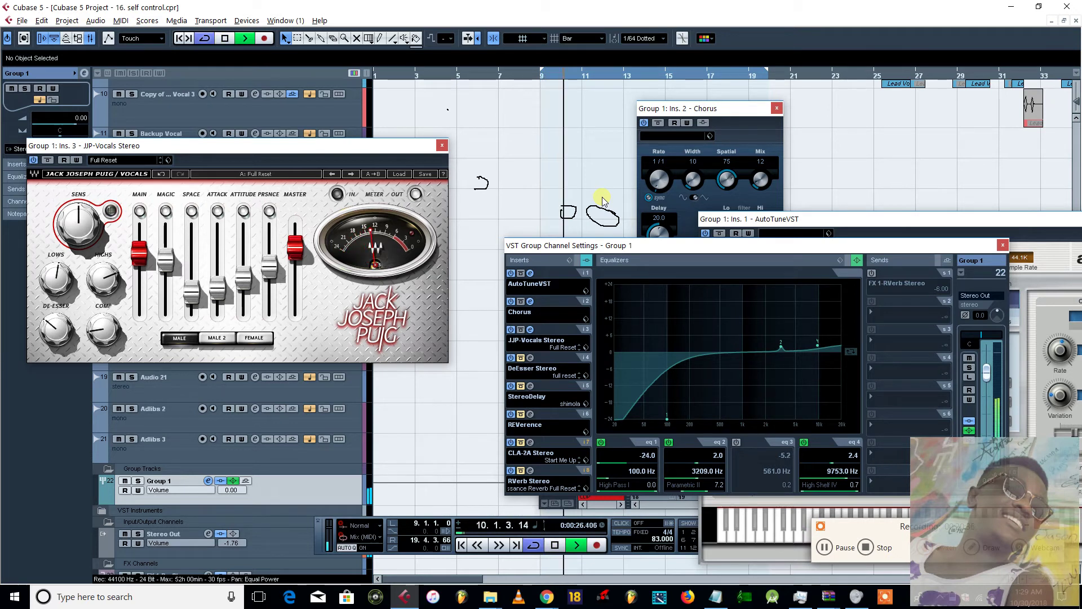
key("space")
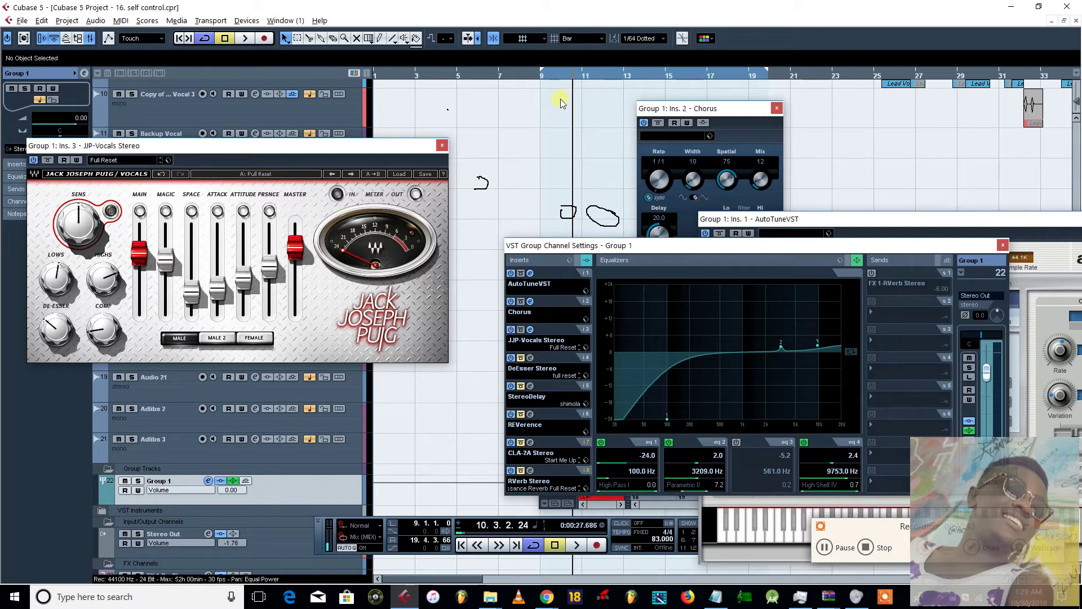
left_click(530, 358)
left_click(530, 359)
left_click(558, 78)
left_click(555, 80)
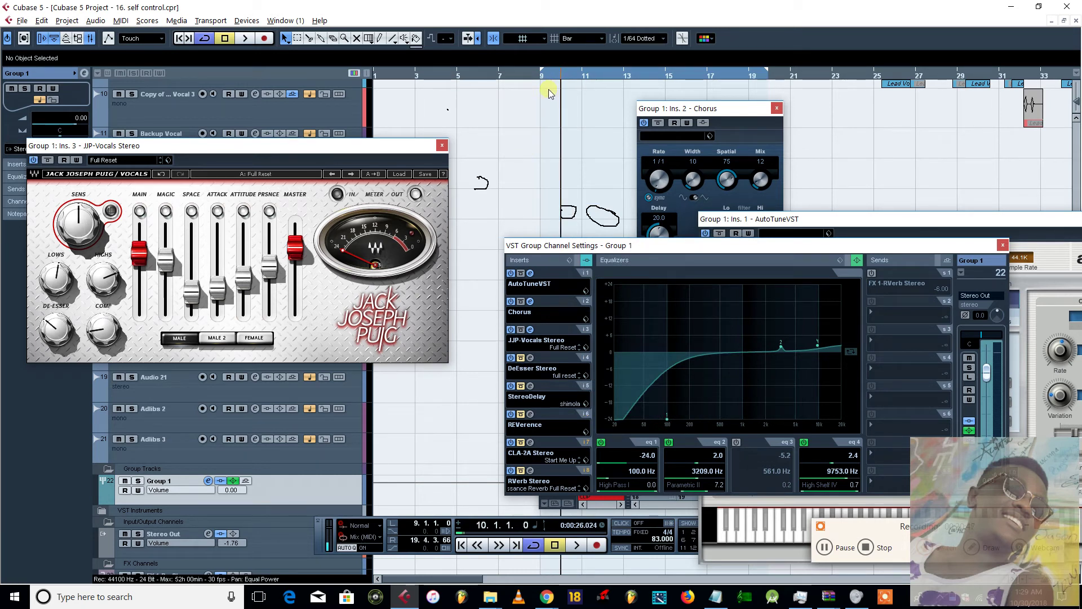
left_click(550, 74)
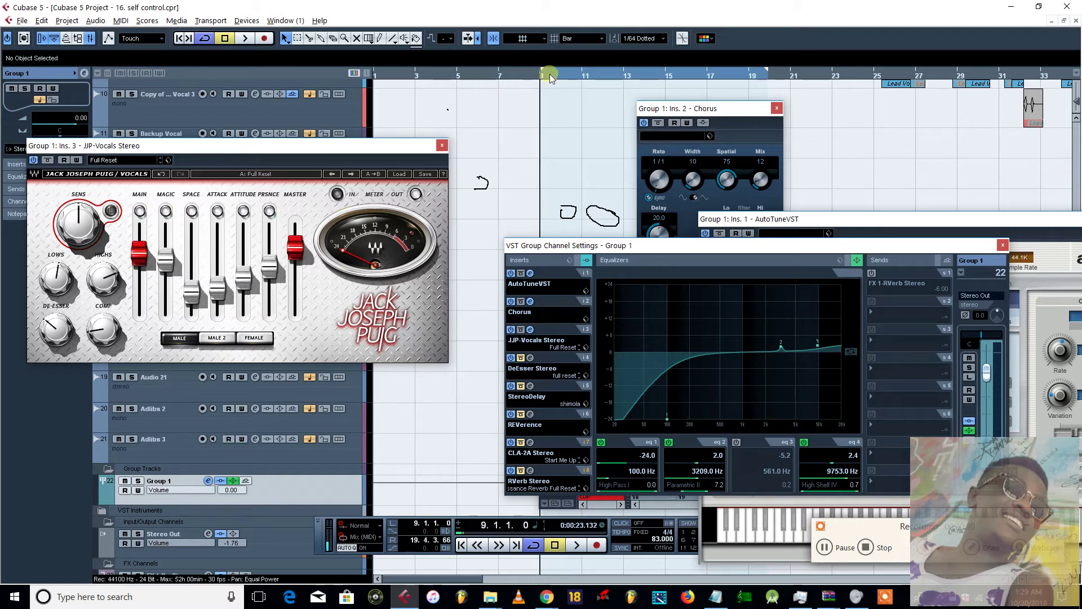
key("space")
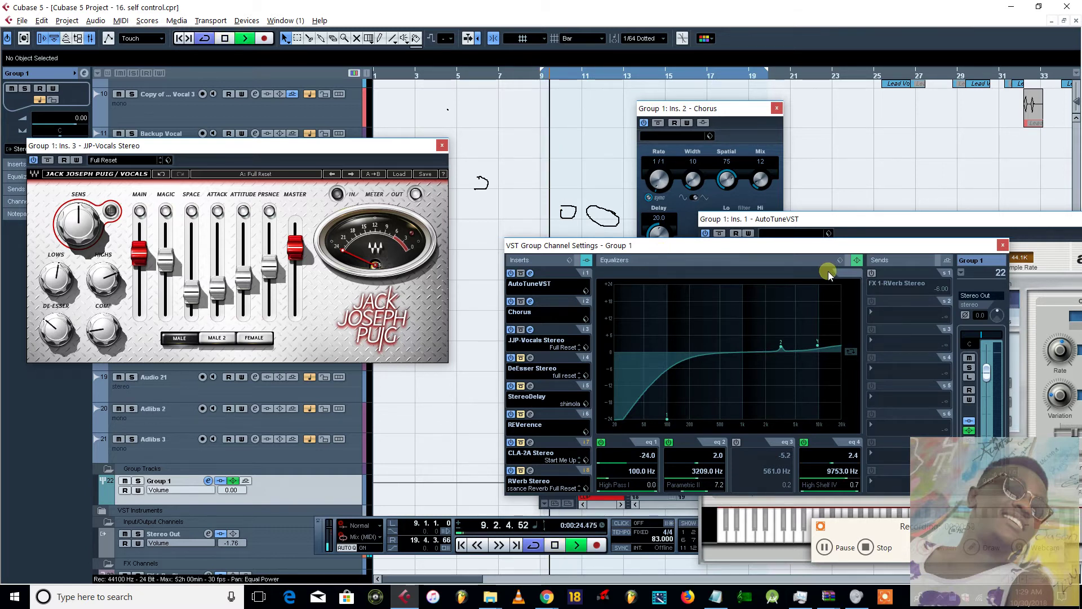
key("h")
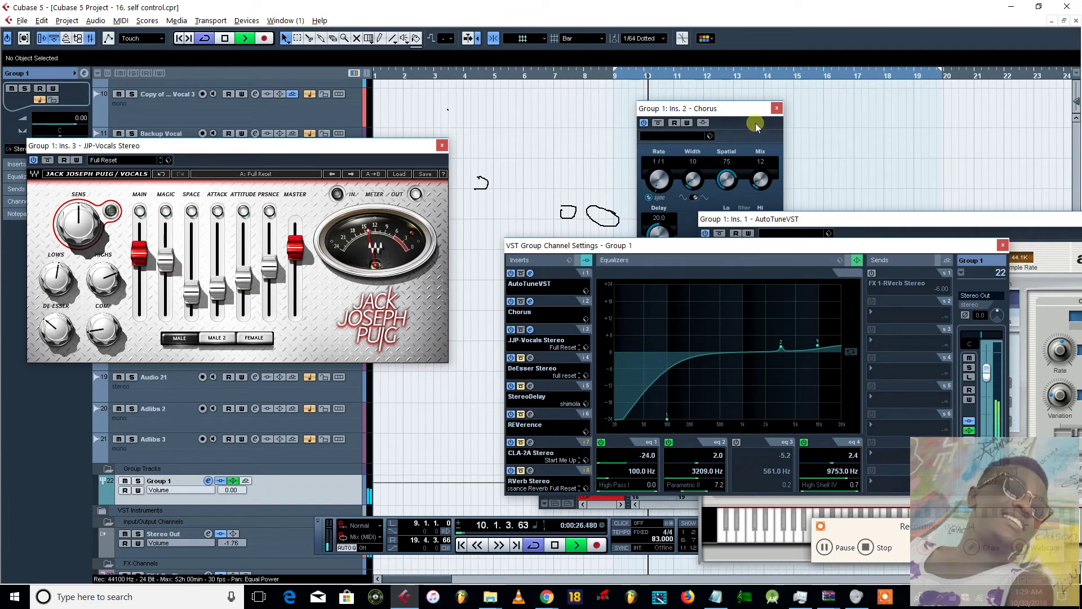
key("space")
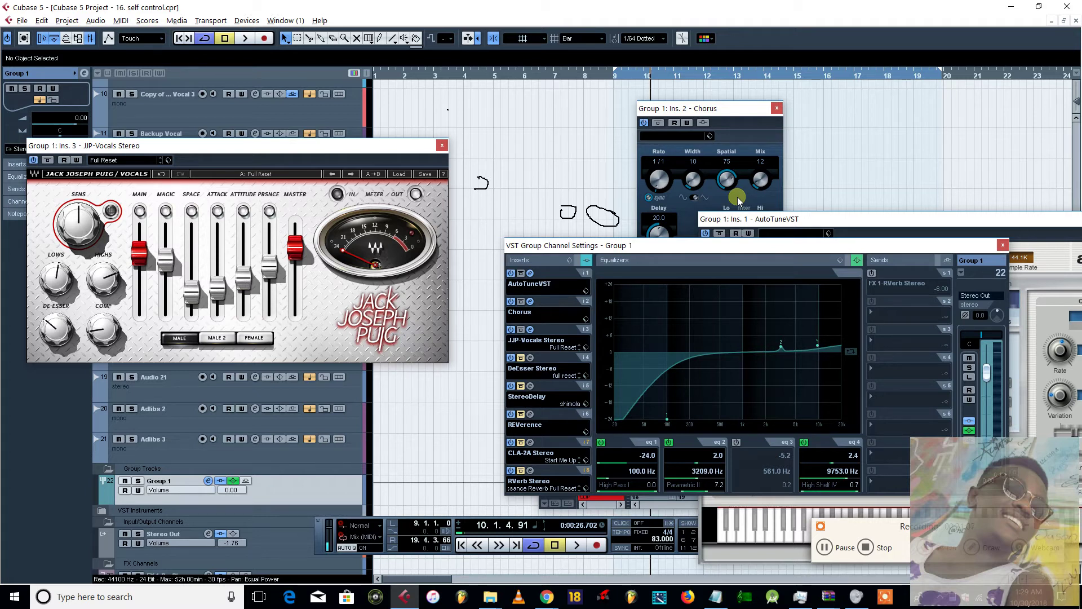
Activate Group 1's DeEsser Stereo insert, place its editor beside the inserts, and load Dave Pensado's Pensado Hook DeEss preset
left_click(521, 358)
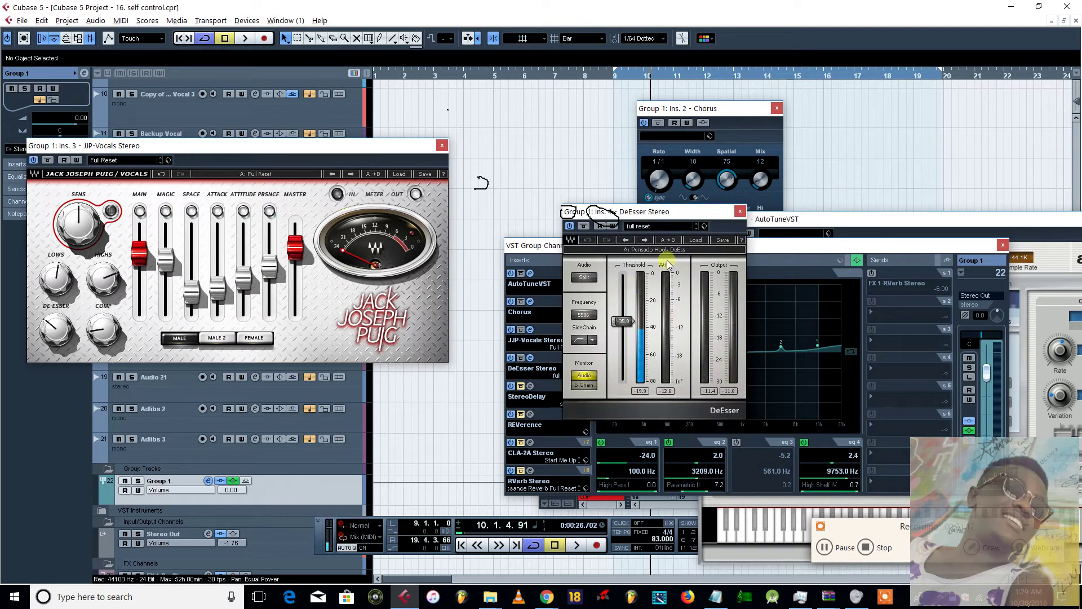
left_click_drag(684, 213, 886, 179)
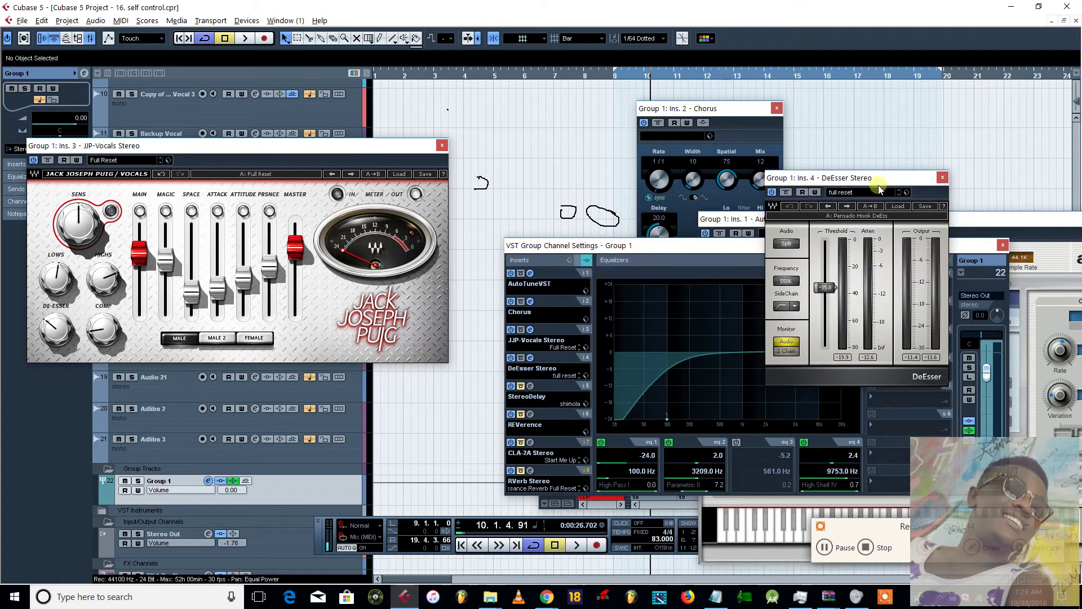
left_click(897, 206)
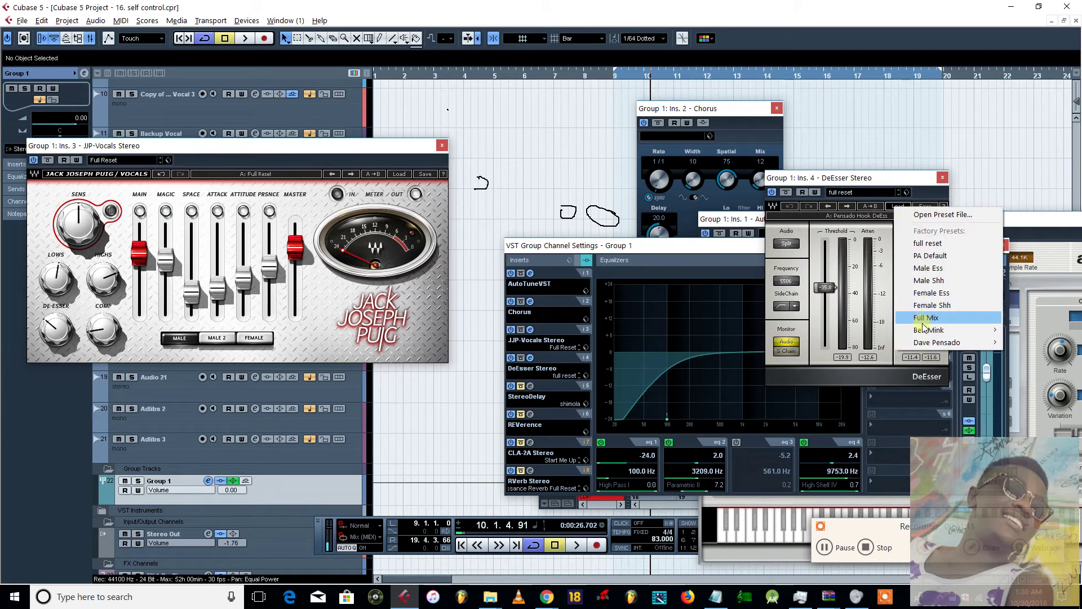
mouse_move(929, 332)
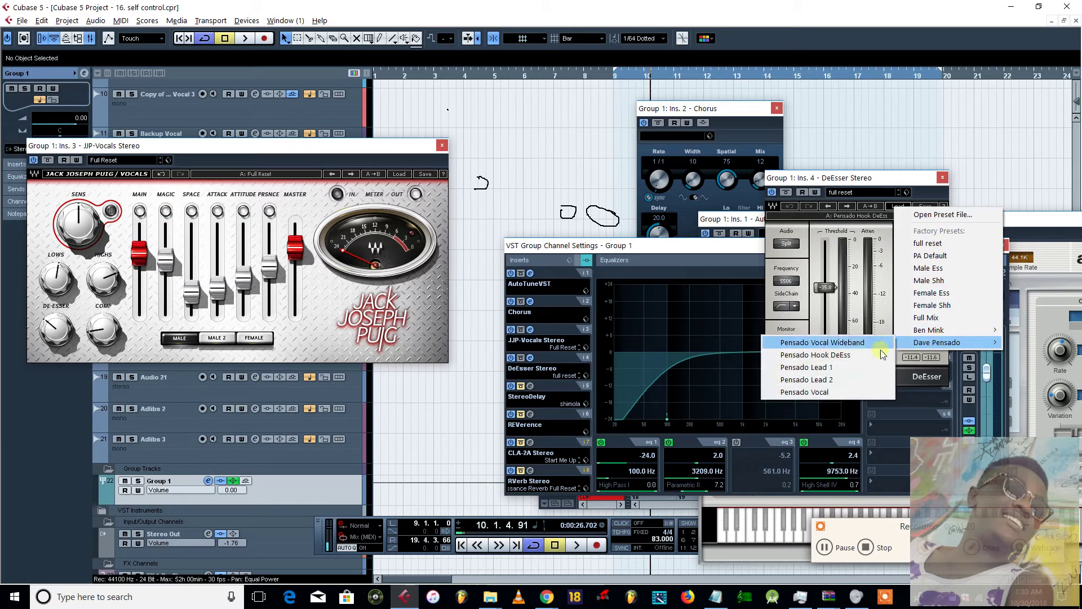
left_click(866, 361)
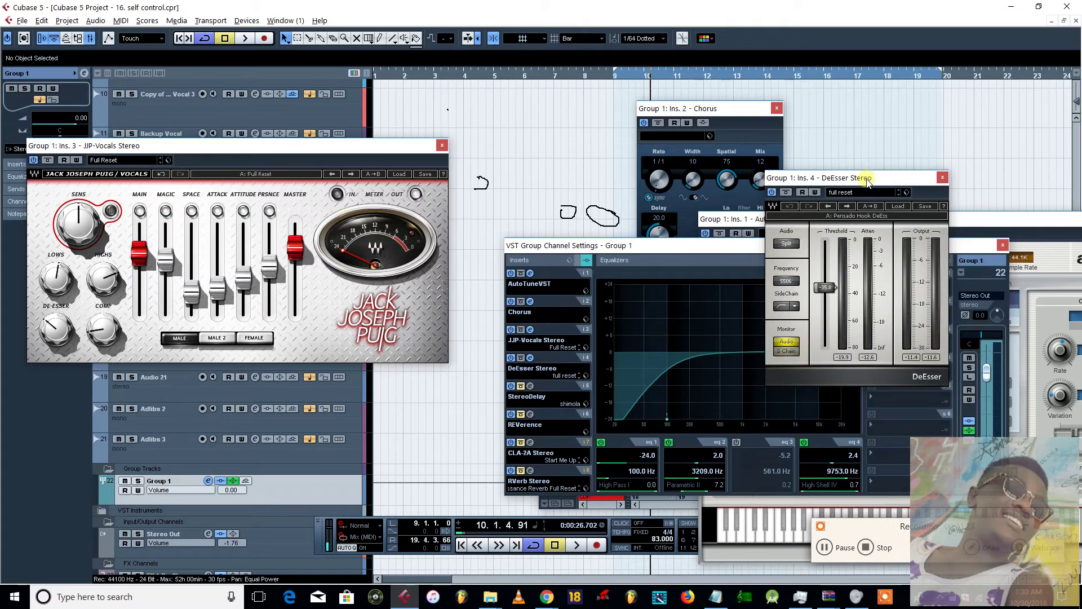
Compare the hook from bar 9 with Group 1's DeEsser Stereo active and bypassed, leaving the DeEsser active
key("space")
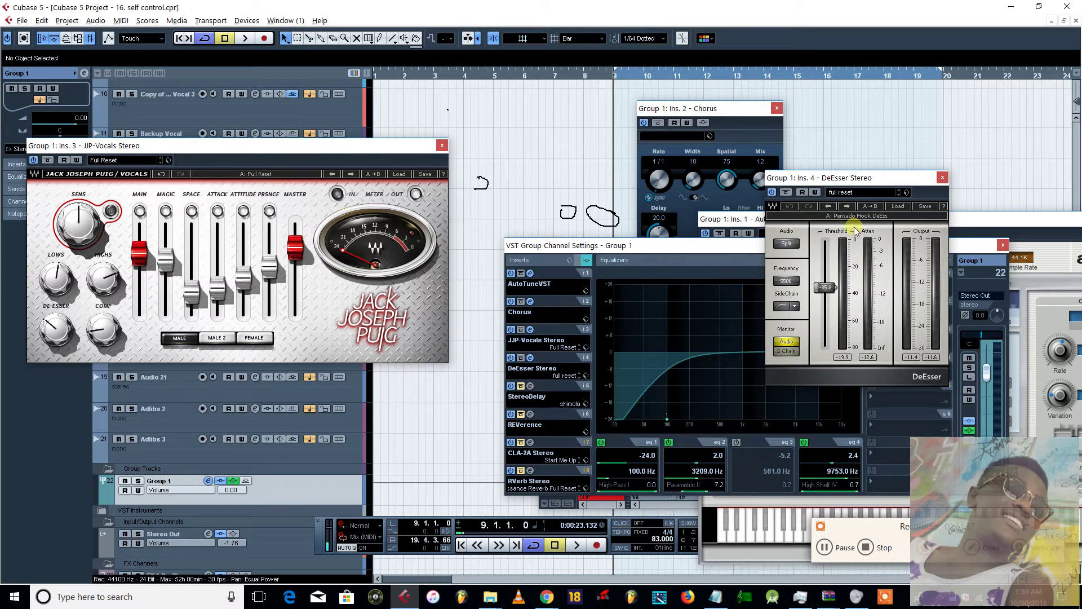
key("space")
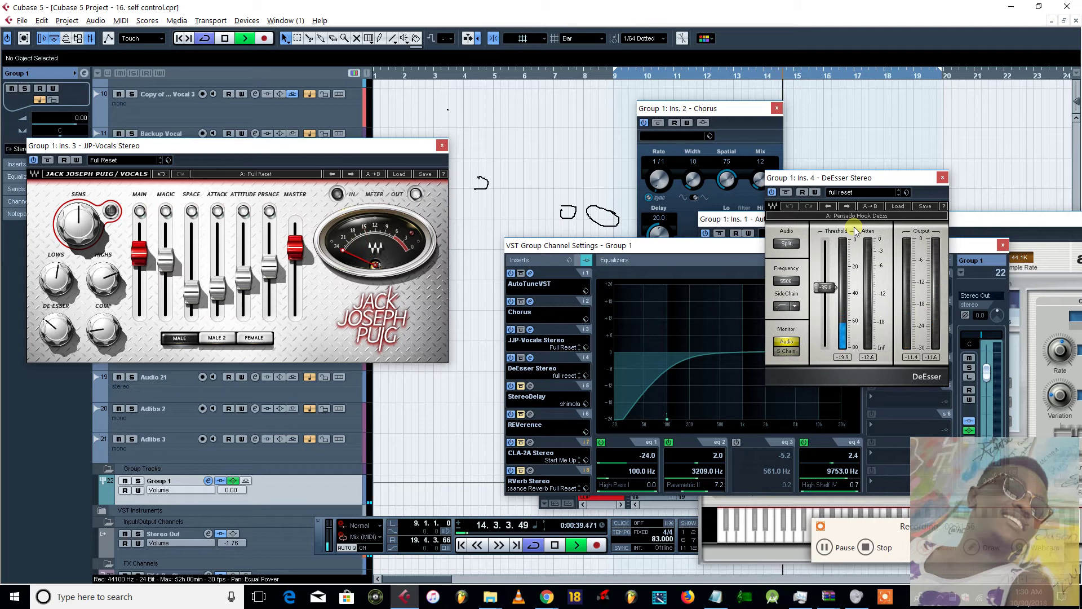
key("space")
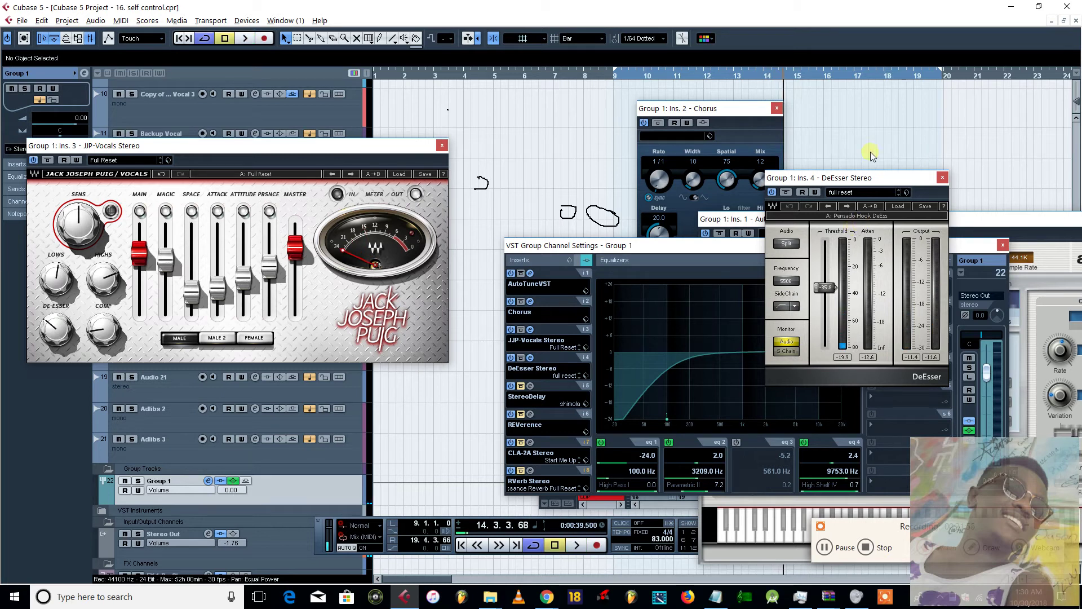
left_click(787, 193)
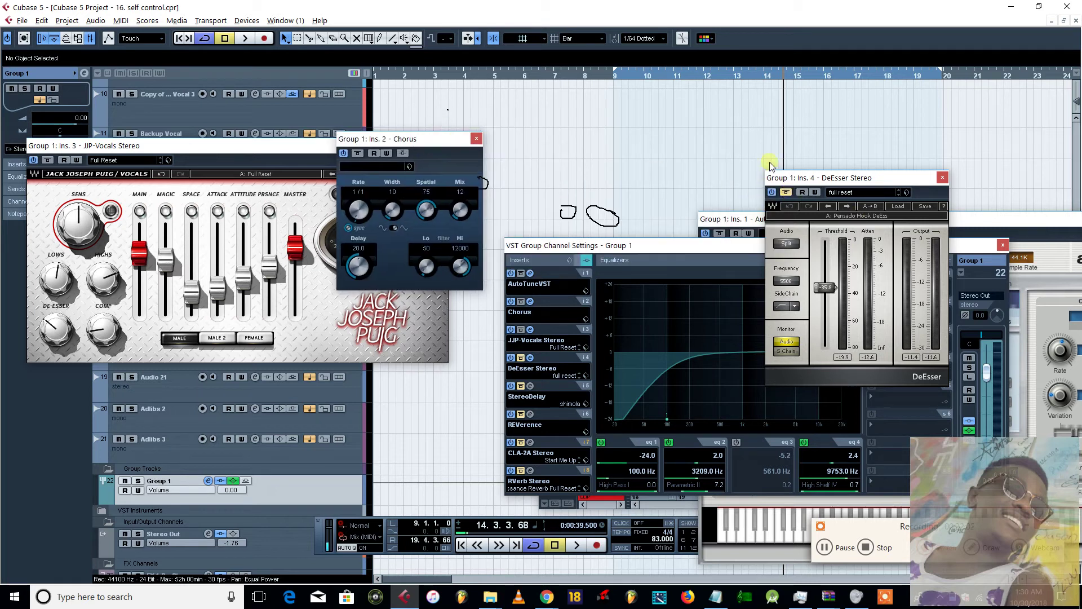
key("KP_1")
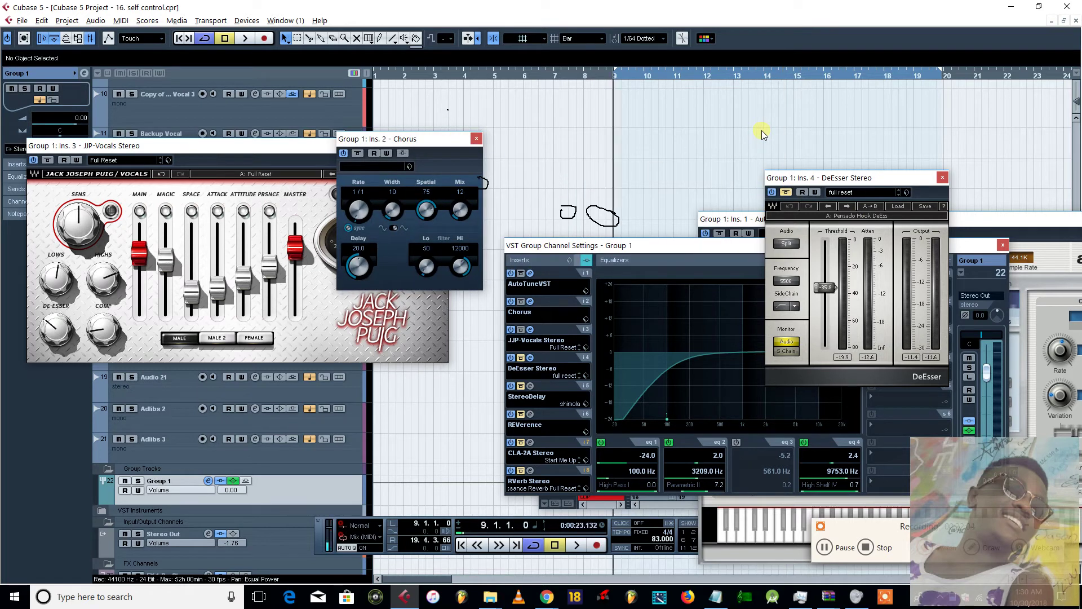
key("space")
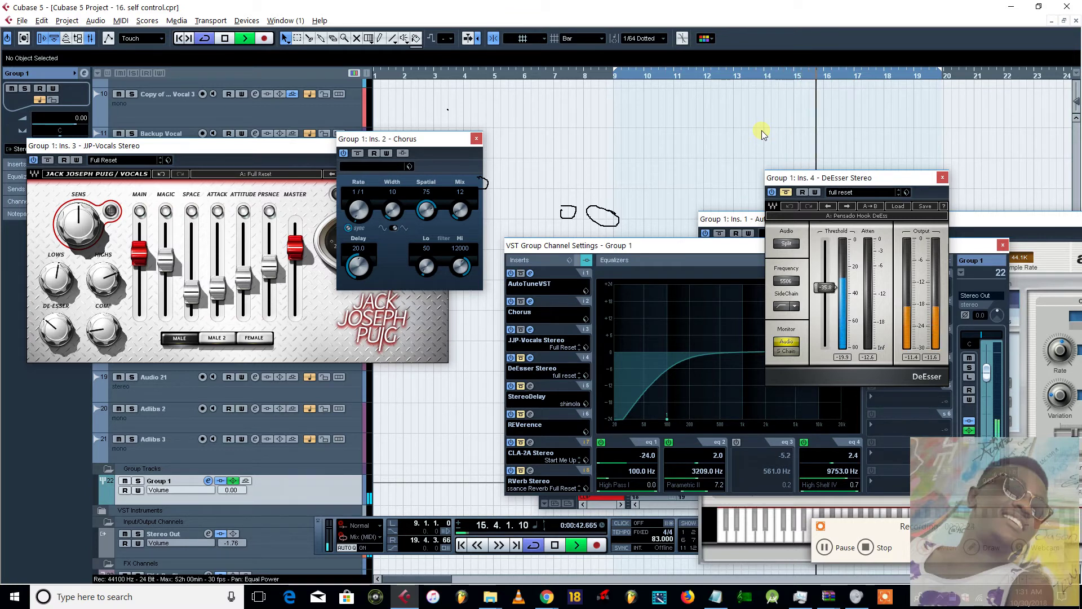
key("space")
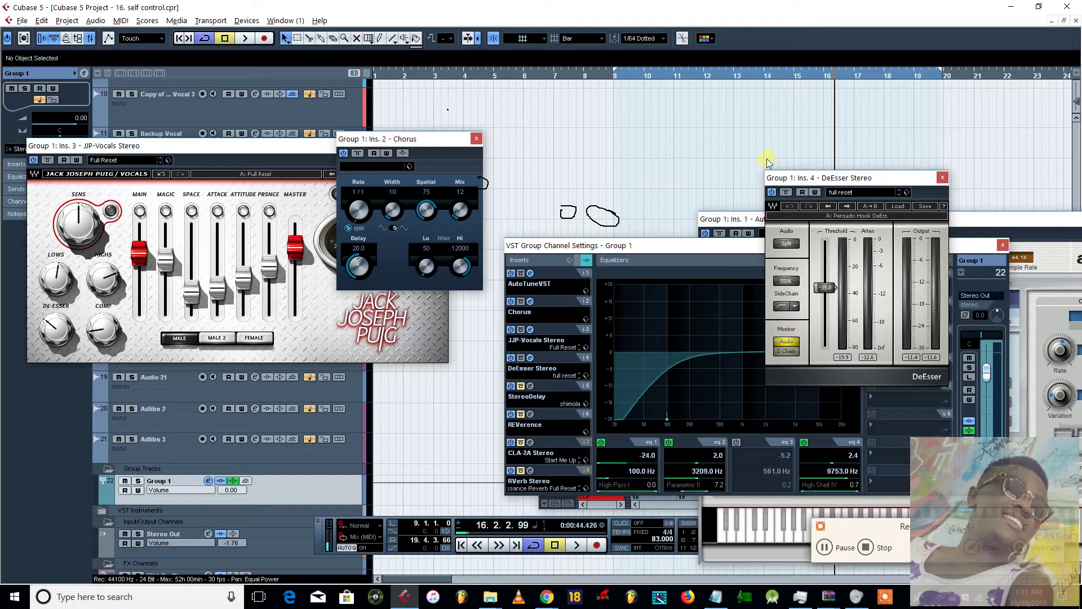
Play the hook from bar 9 and lower Group 1's volume to -9.15 dB
key("space")
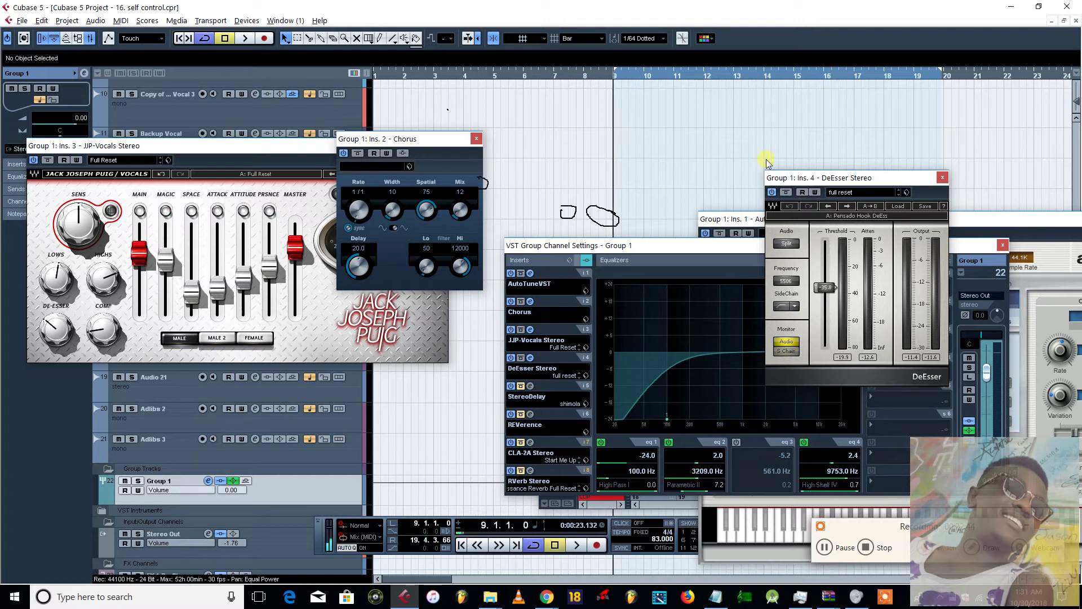
key("space")
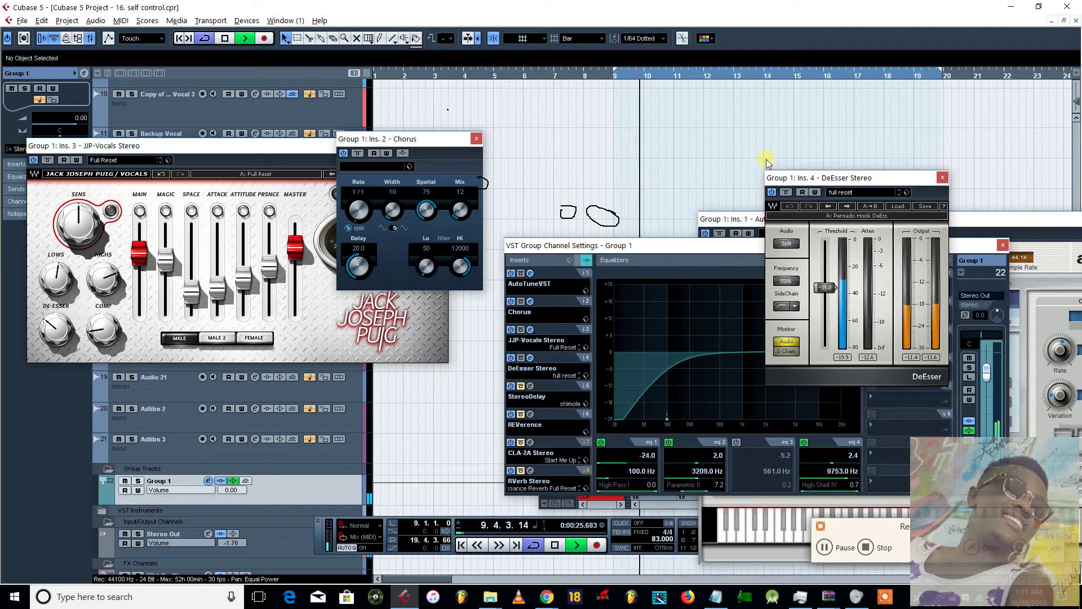
left_click(913, 330)
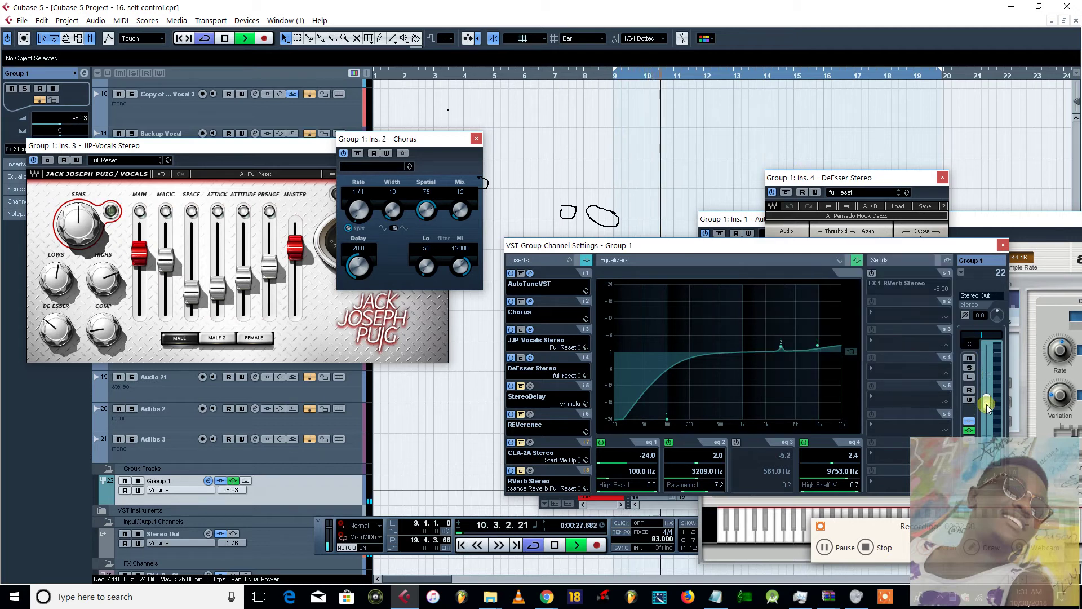
key("space")
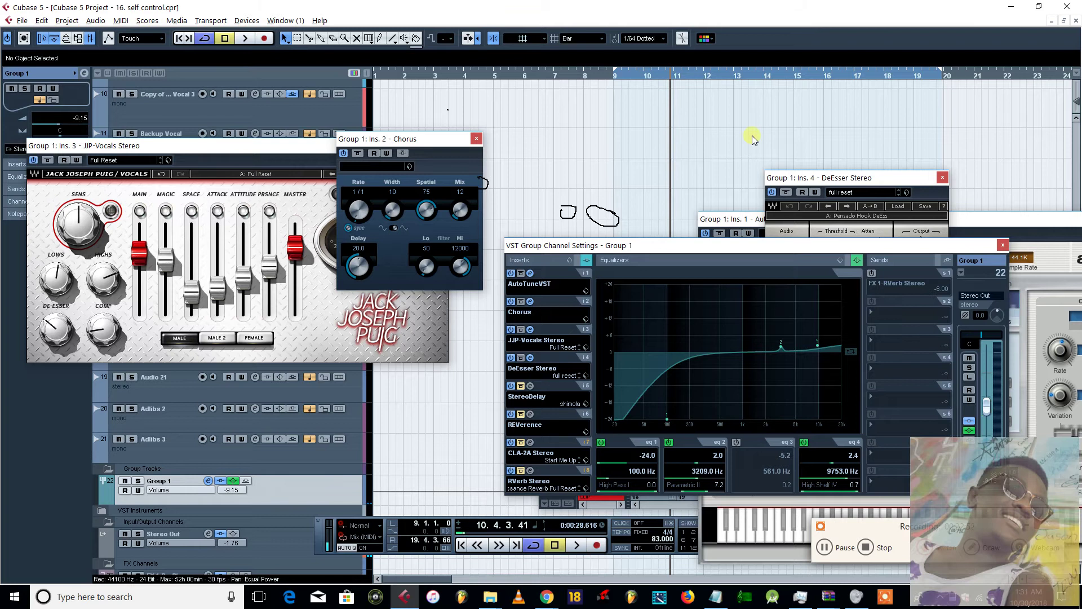
Play the hook and raise Group 1's volume to -0.34 dB, with the Mixer opened
key("space")
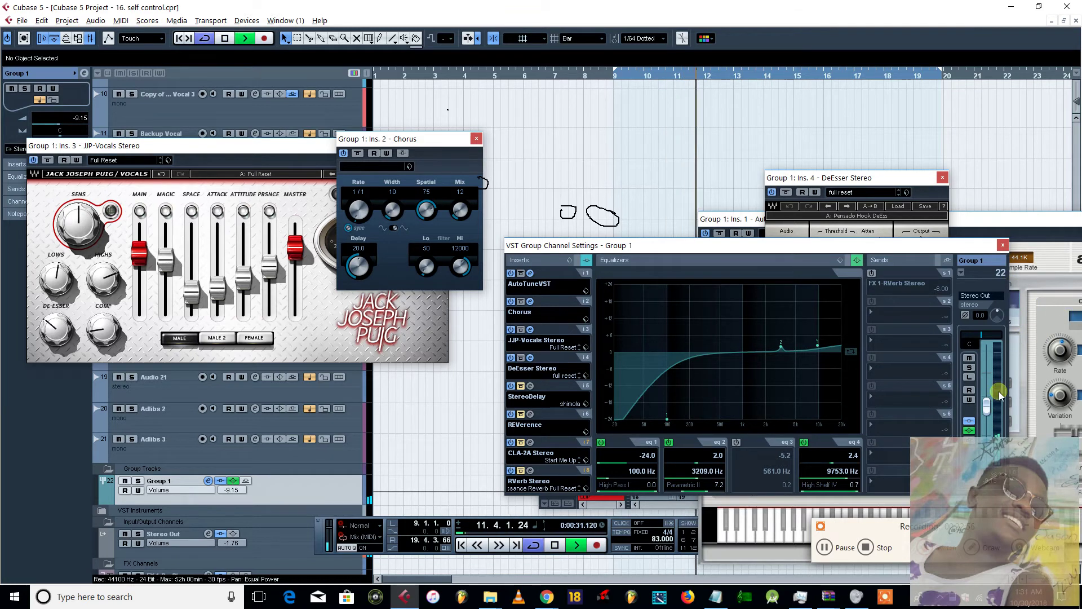
left_click_drag(991, 401, 991, 370)
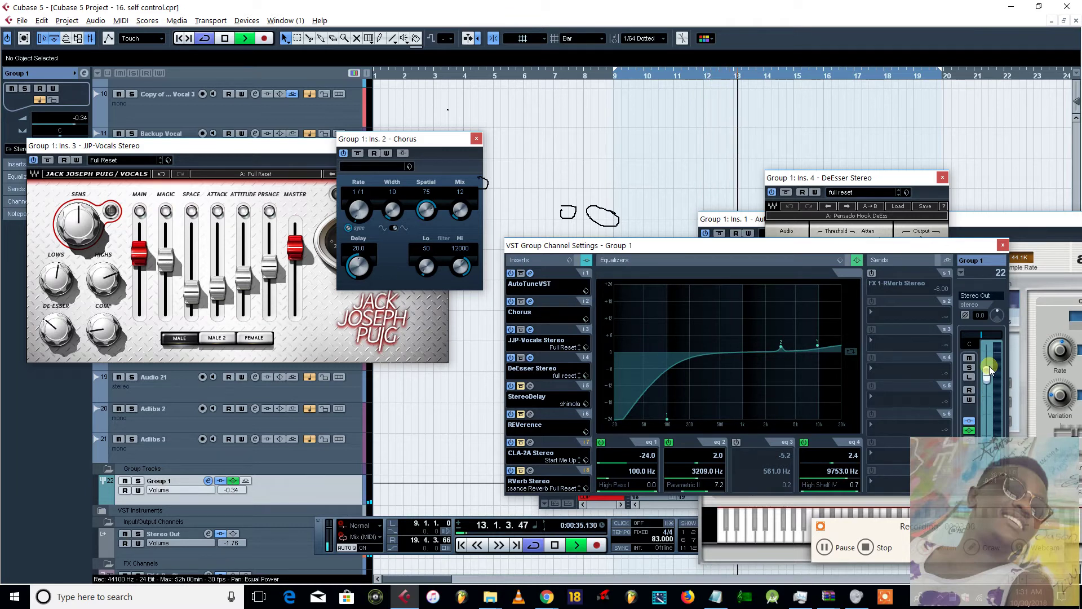
key("F3")
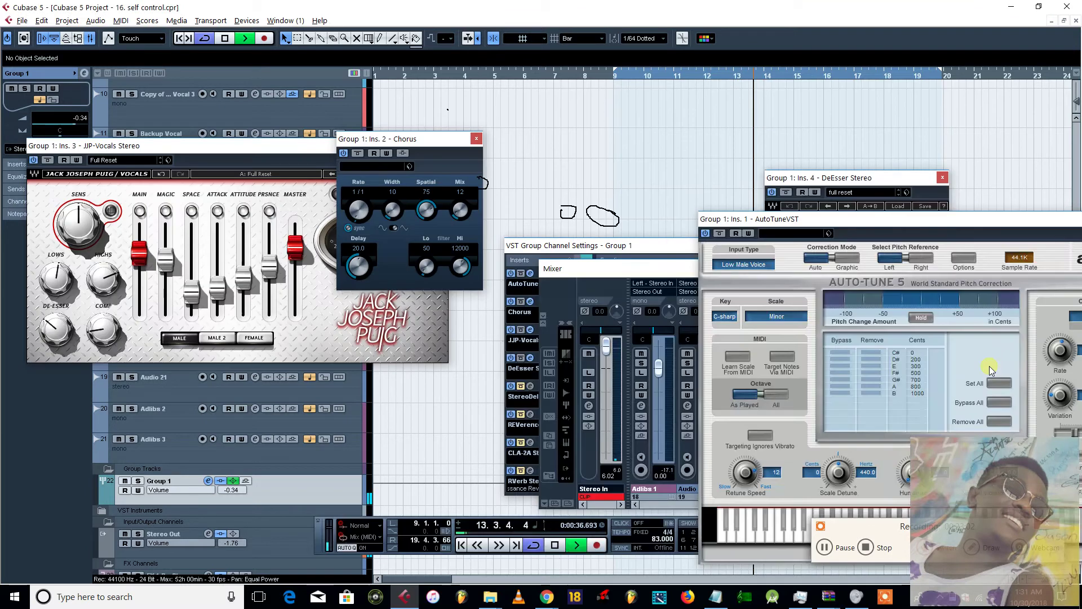
Check the DeEsser Stereo meters during playback, stop, and bring Group 1's channel settings back to the front
left_click(917, 184)
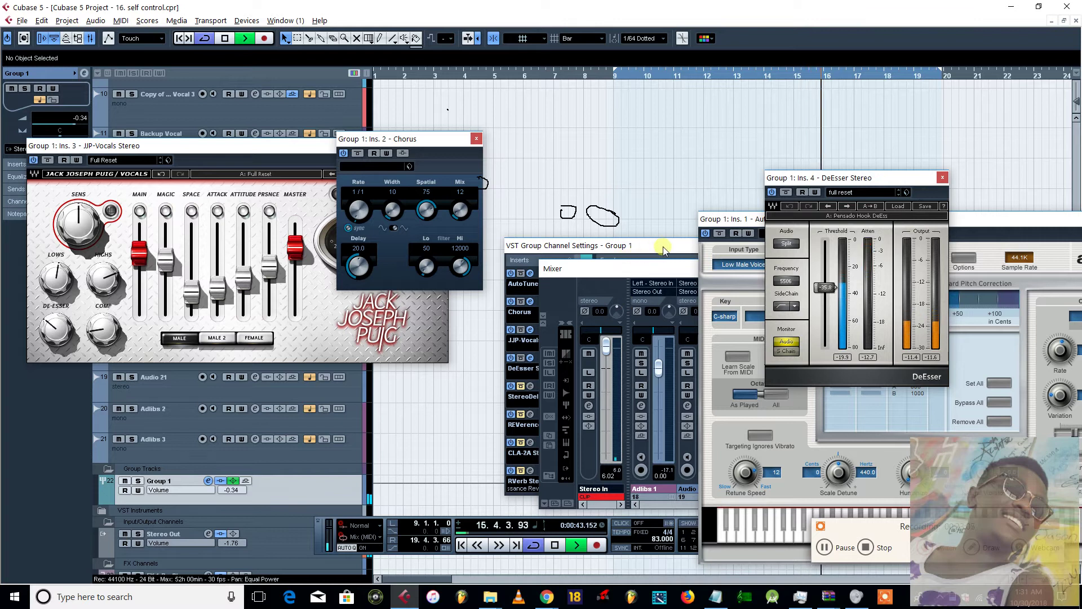
key("space")
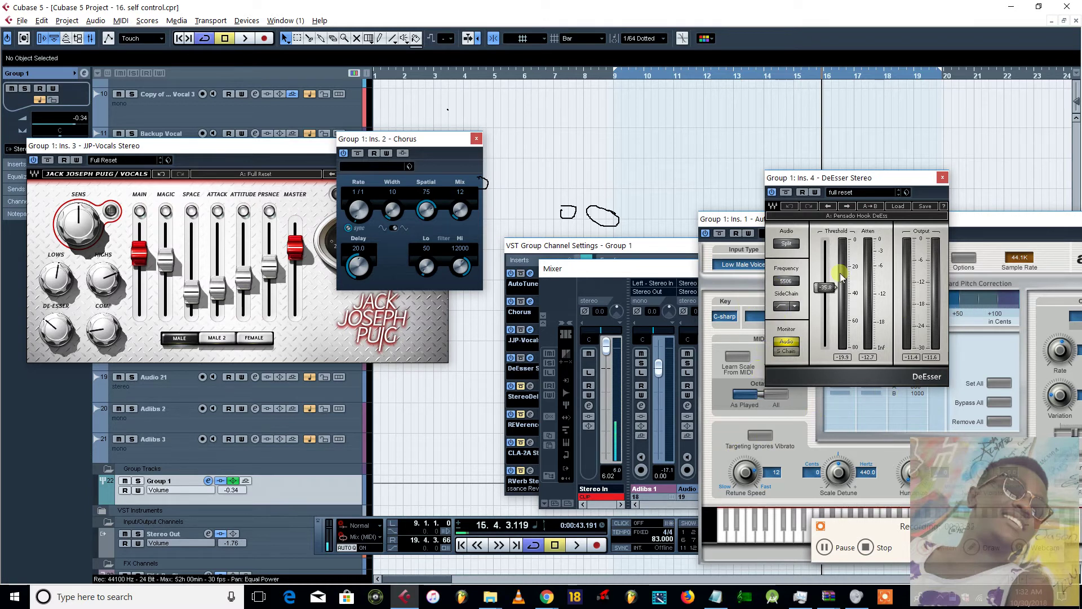
mouse_move(657, 249)
left_mouse_down()
mouse_move(540, 213)
mouse_move(668, 251)
left_mouse_up()
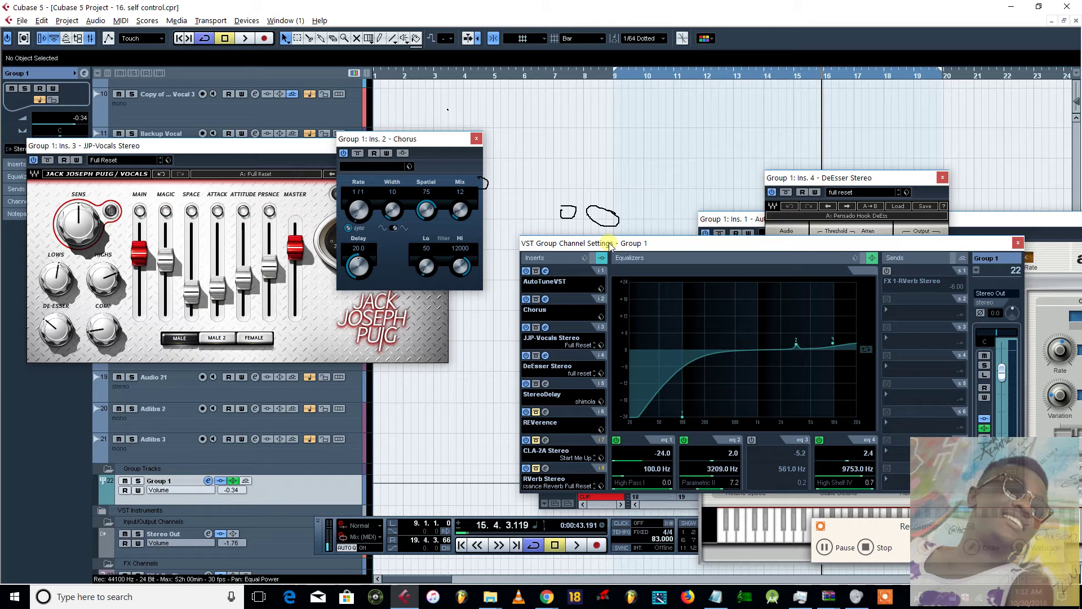
Audition the start of the hook from bar 9 at Group 1's raised volume and return to bar 9
key("KP_1")
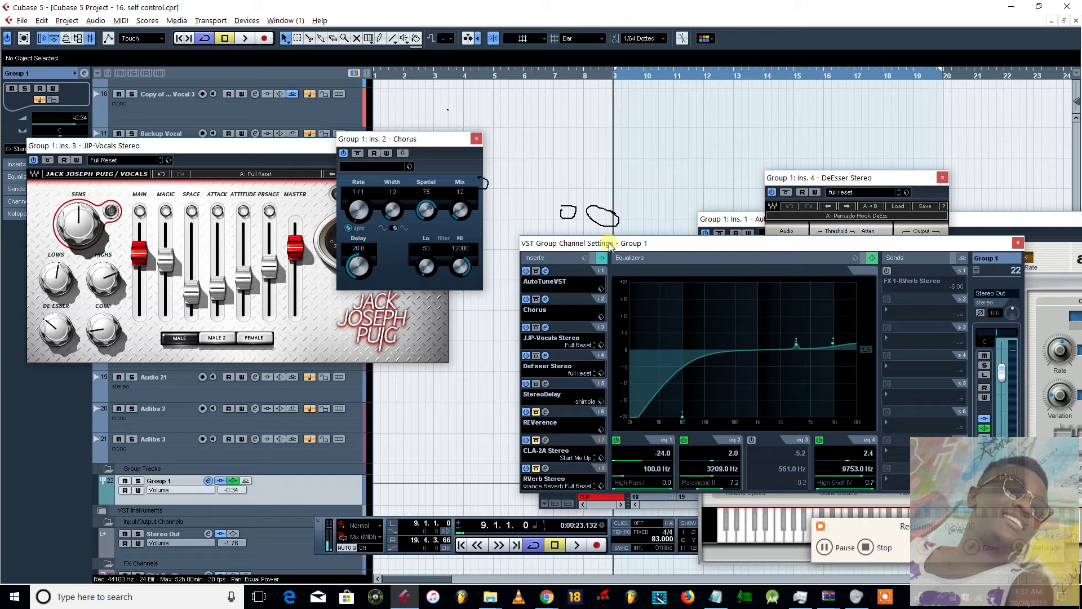
key("space")
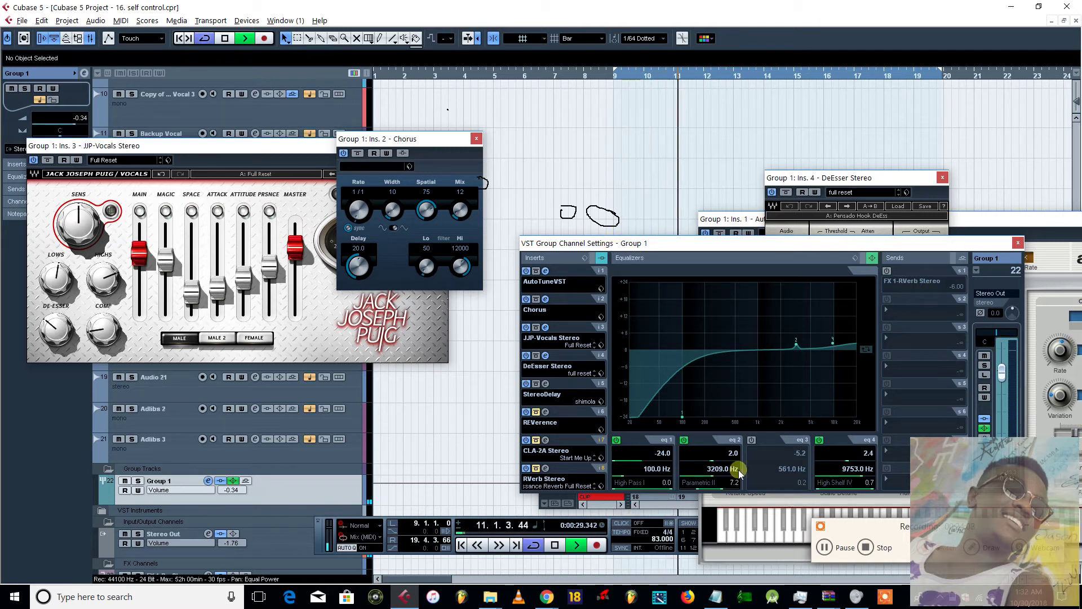
key("space")
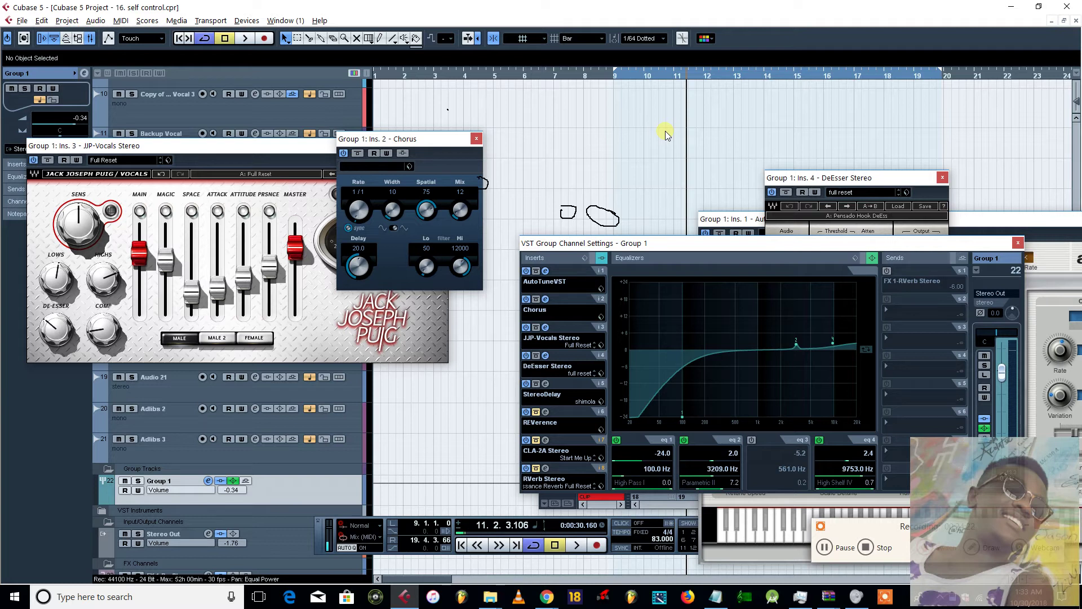
key("KP_1")
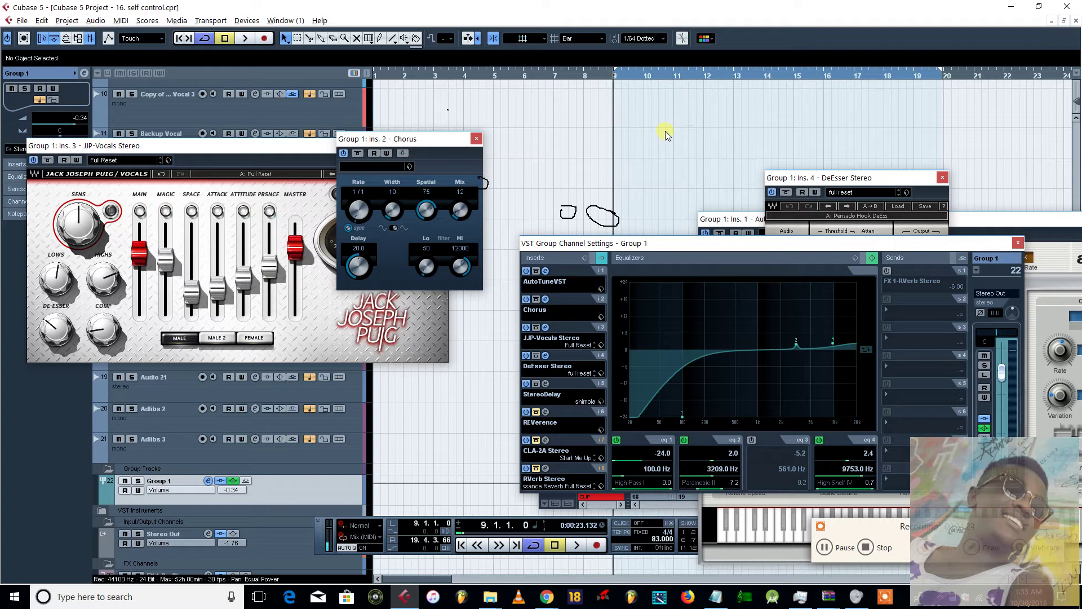
Open Group 1's StereoDelay insert editor and place it above the channel settings window
left_click(545, 383)
left_click(544, 384)
left_click(545, 384)
left_click_drag(482, 248, 519, 242)
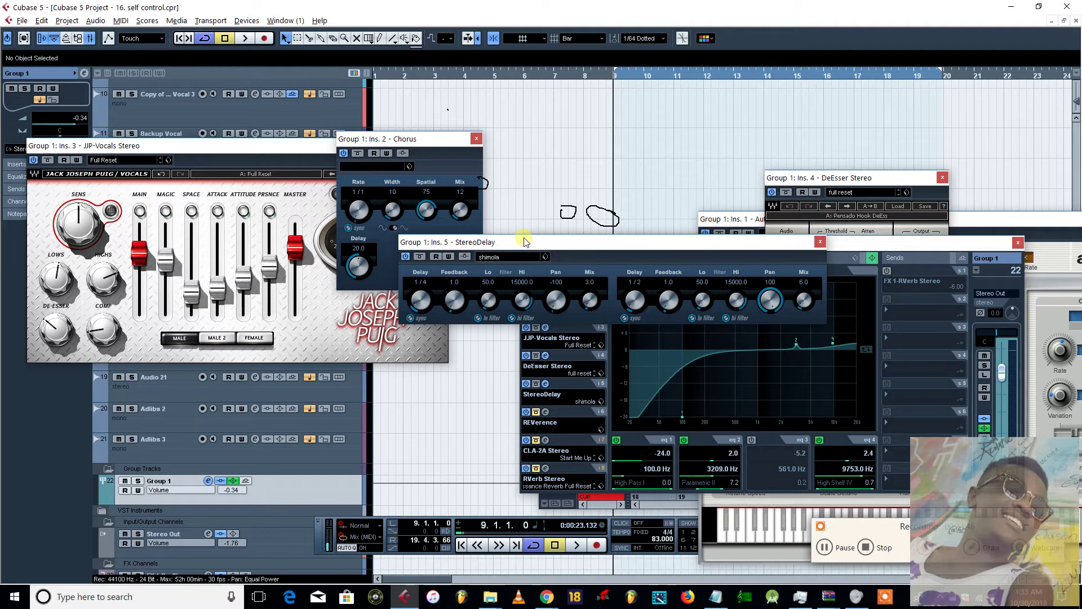
left_click_drag(555, 242, 443, 130)
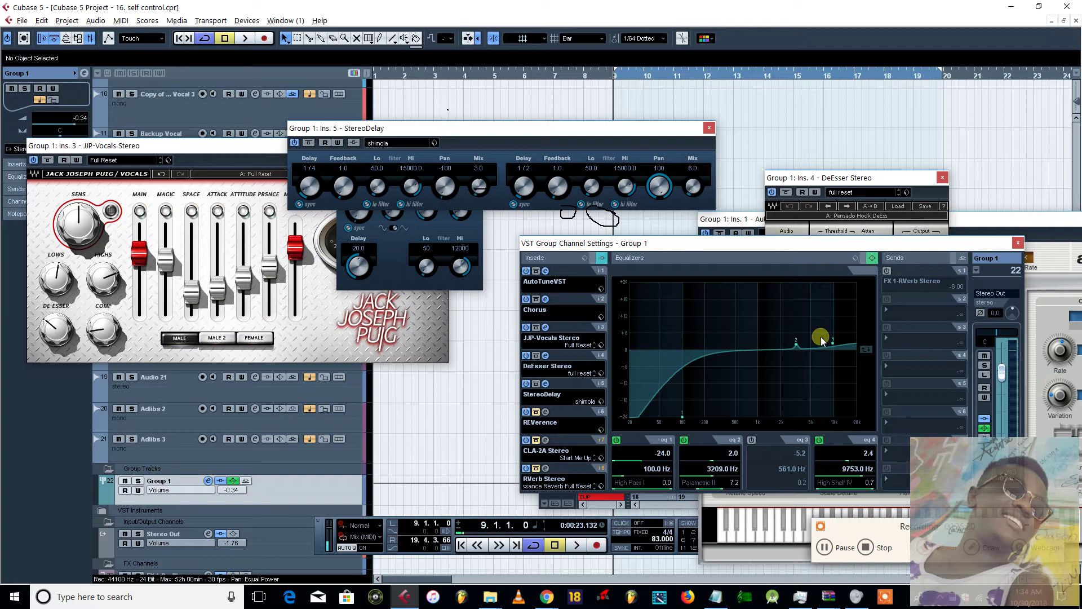
left_click_drag(419, 143, 455, 169)
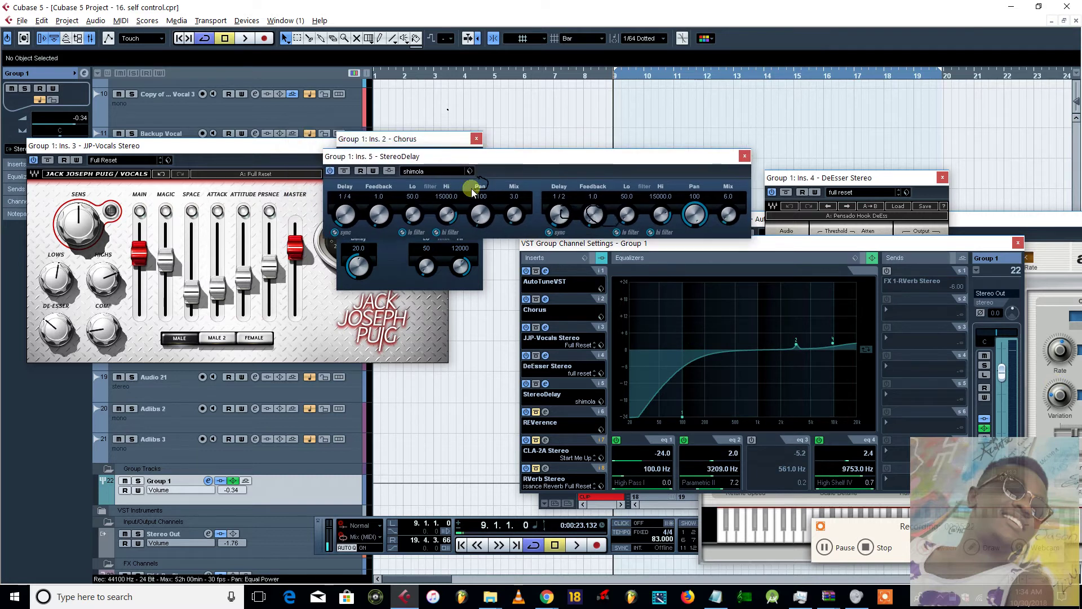
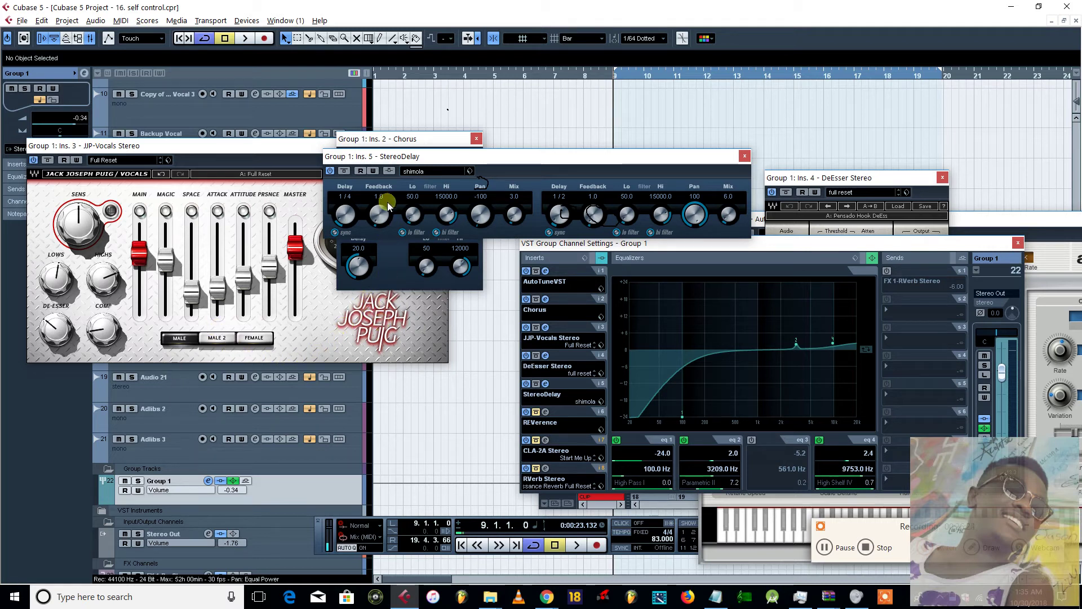
Try a feedback of 100 on both StereoDelay delay lines and audition the hook
left_click_drag(379, 214, 381, 22)
left_click_drag(591, 215, 492, 23)
key("space")
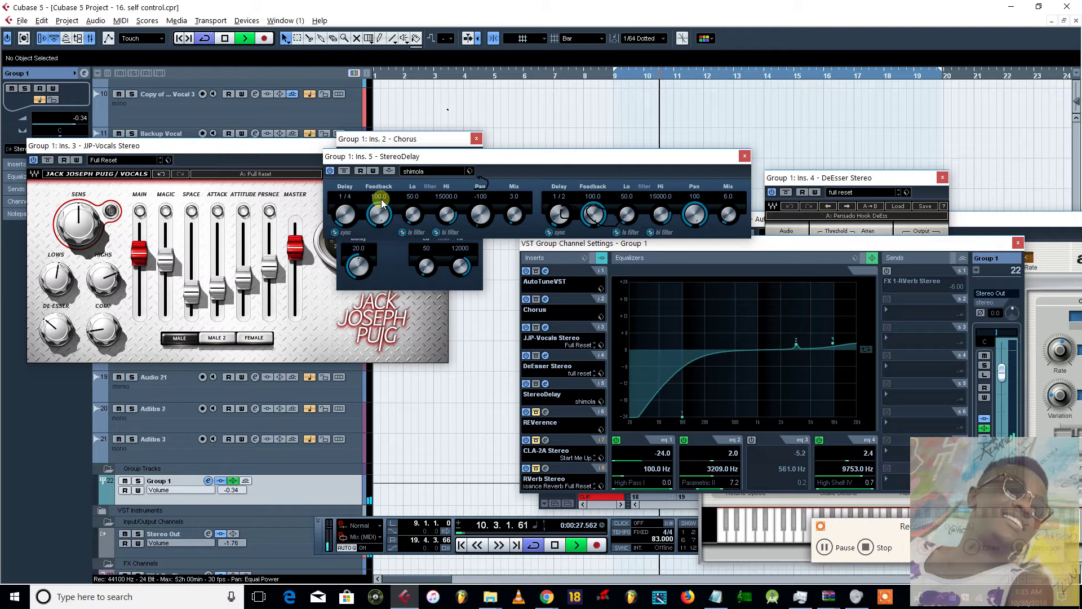
key("space")
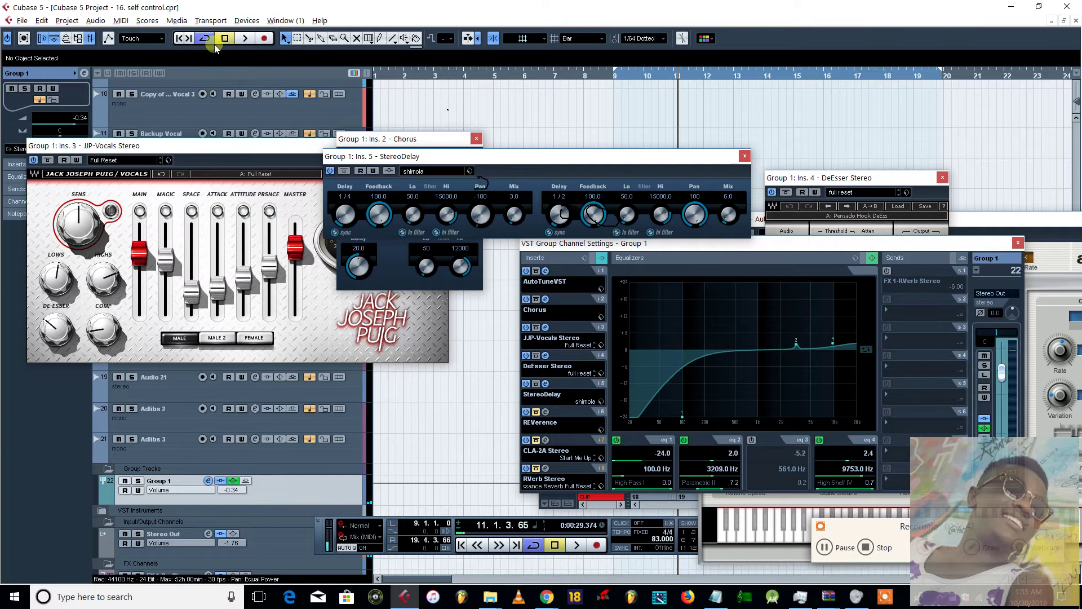
Set the feedback of both StereoDelay delay lines to 1.0 and audition the hook around bar 11
left_click(385, 196, "ctrl")
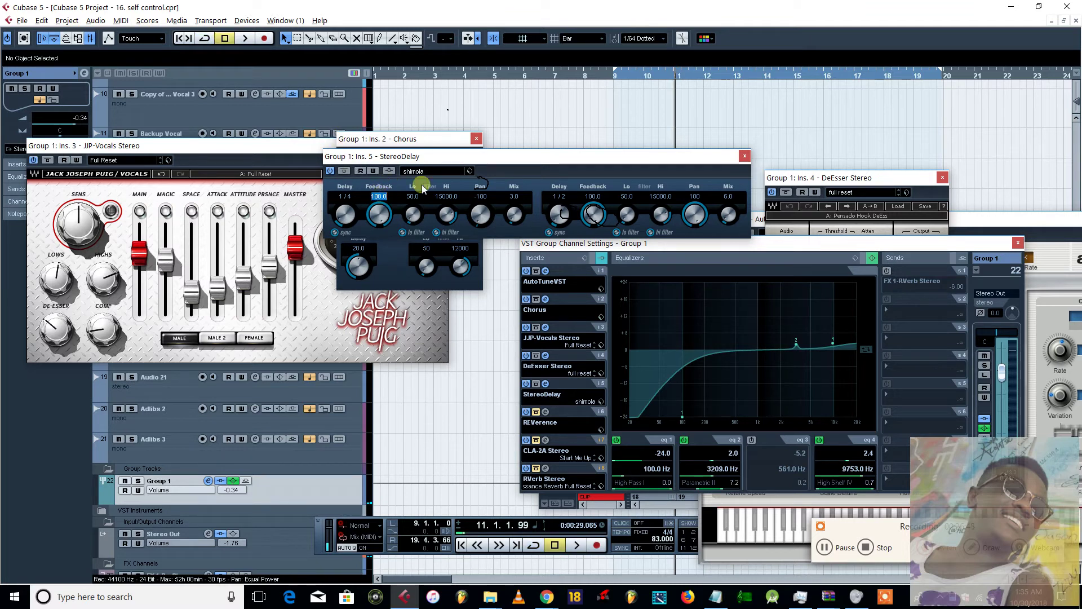
left_click(597, 198, "ctrl")
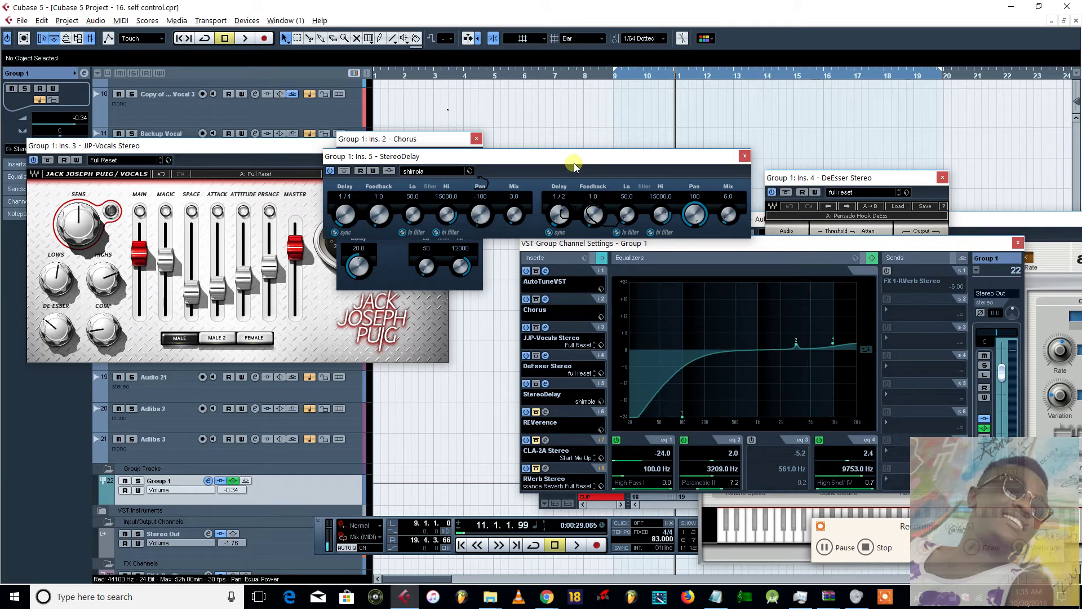
key("space")
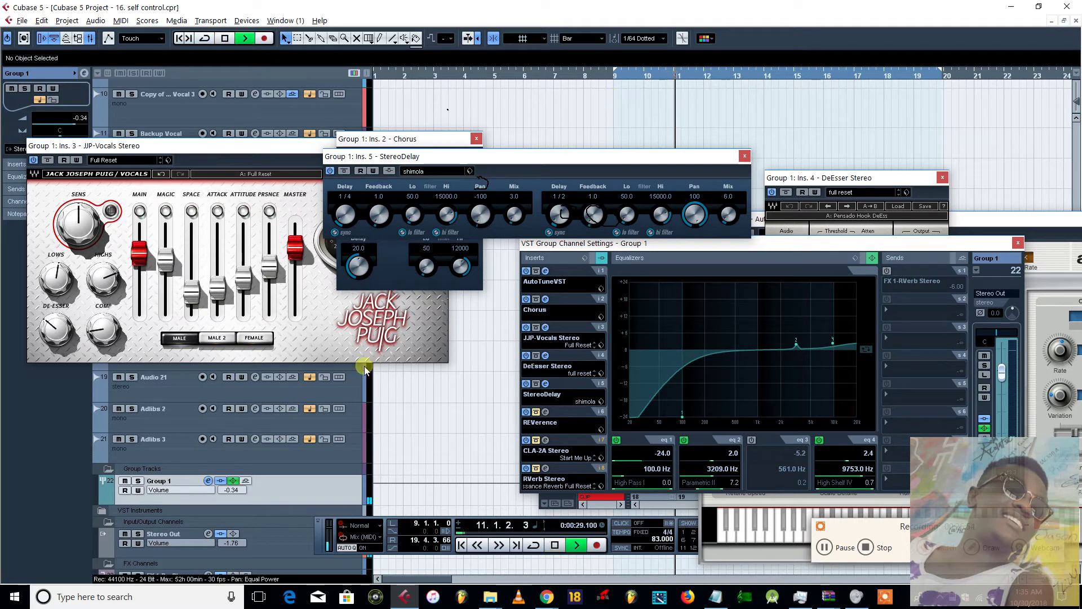
key("space")
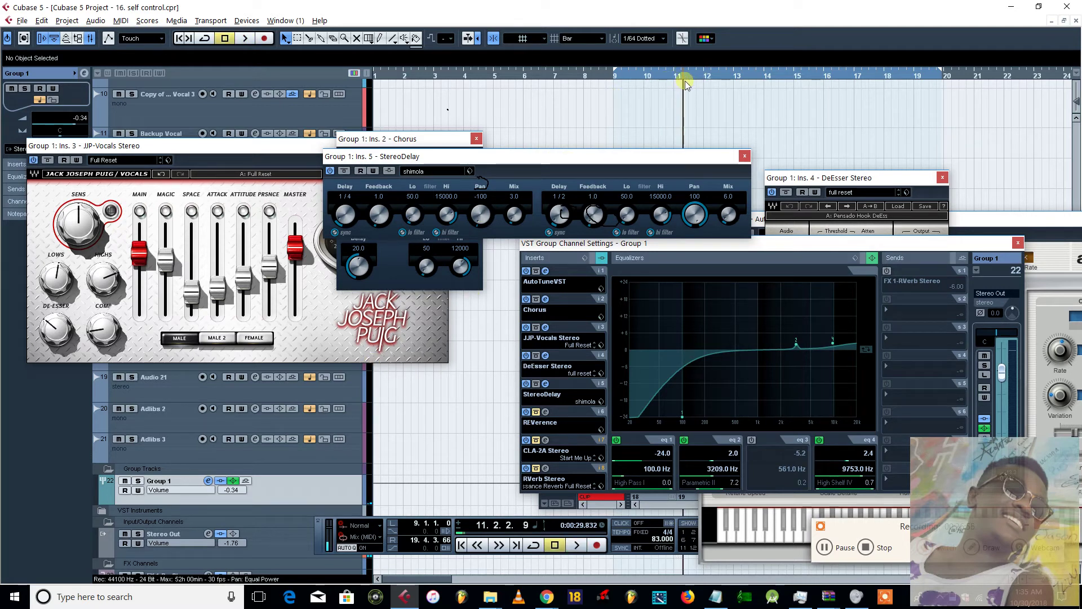
key("space")
key("space")
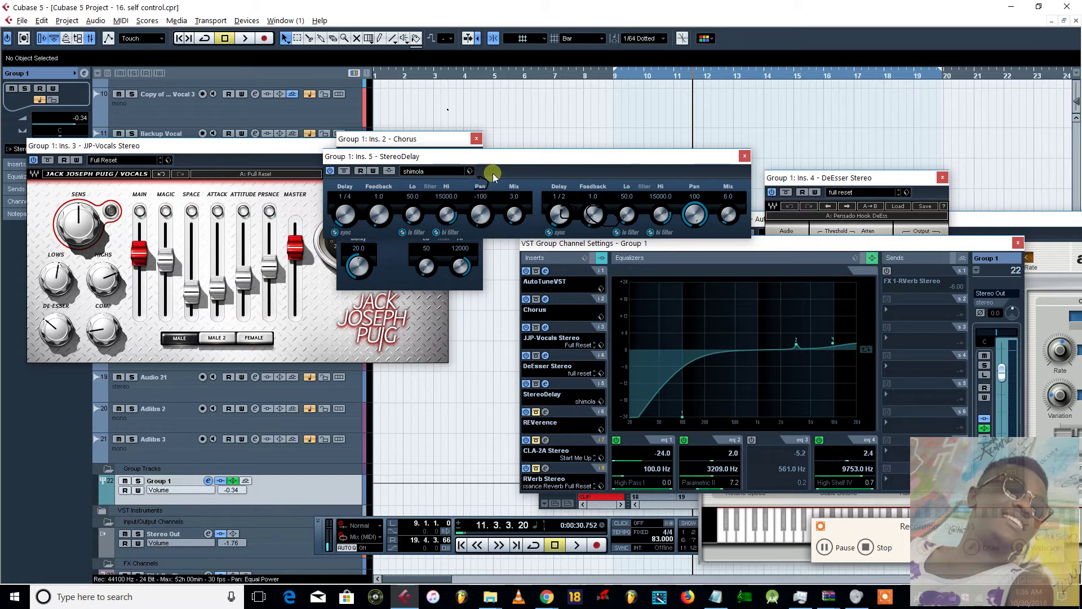
Shift the StereoDelay editor aside and audition the hook from bar 9 with its delay lines panned -100 and 100
left_click_drag(458, 161, 383, 152)
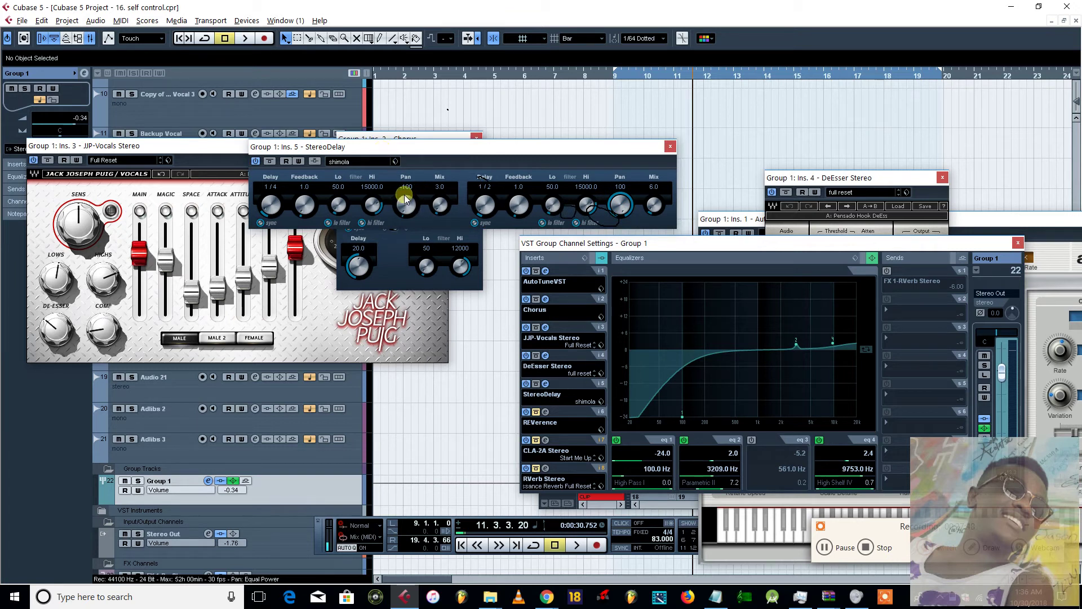
left_click_drag(405, 191, 402, 191)
key("KP_1")
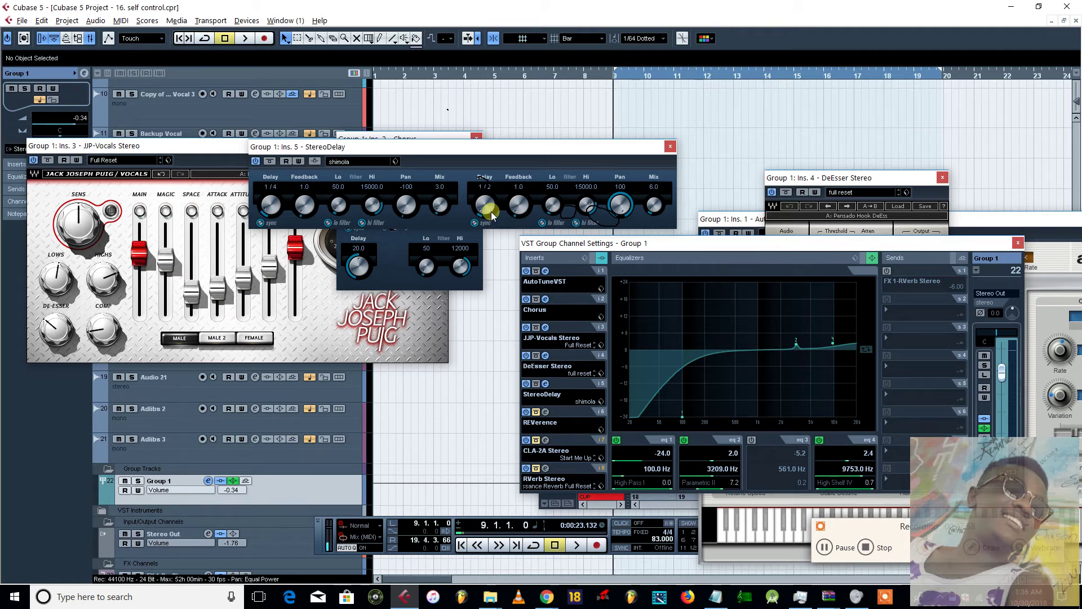
key("space")
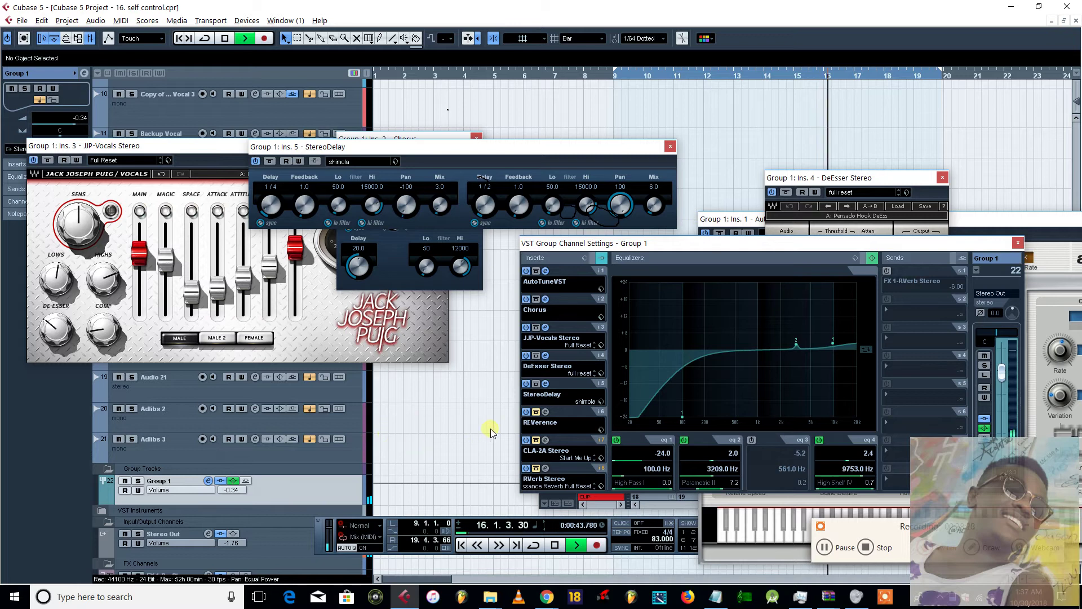
key("space")
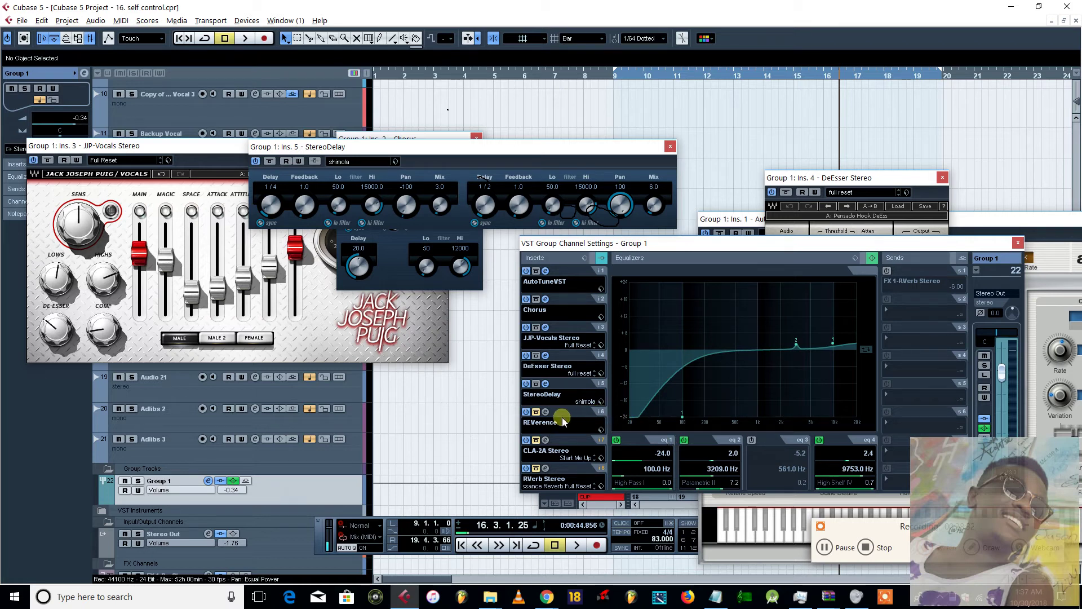
Open and activate Group 1's REVerence insert, move its editor clear of the inserts, and audition the LA Studio reverb
left_click(545, 412)
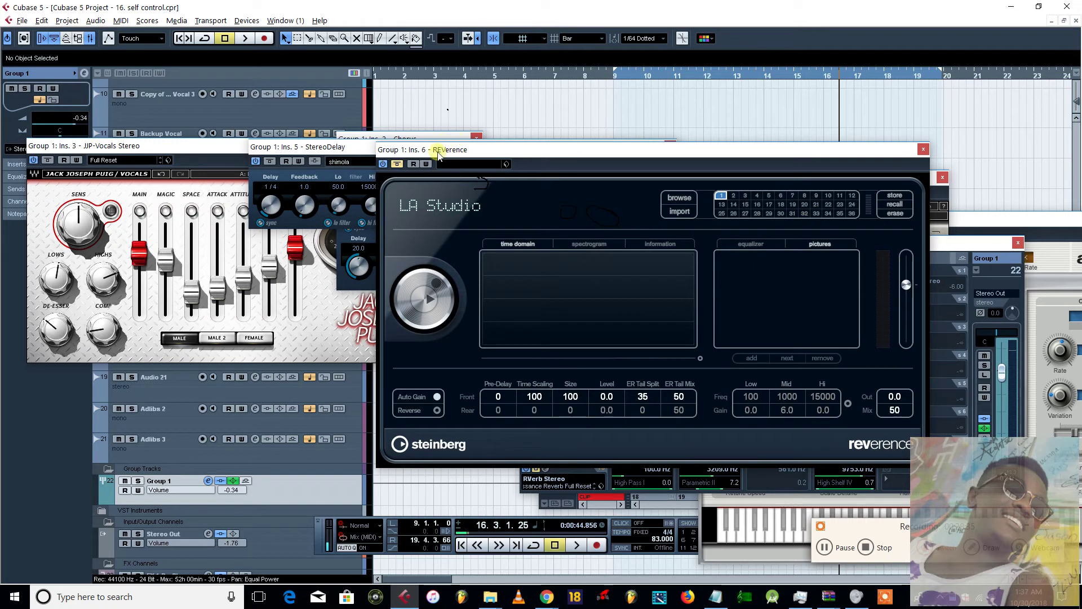
left_click(369, 132)
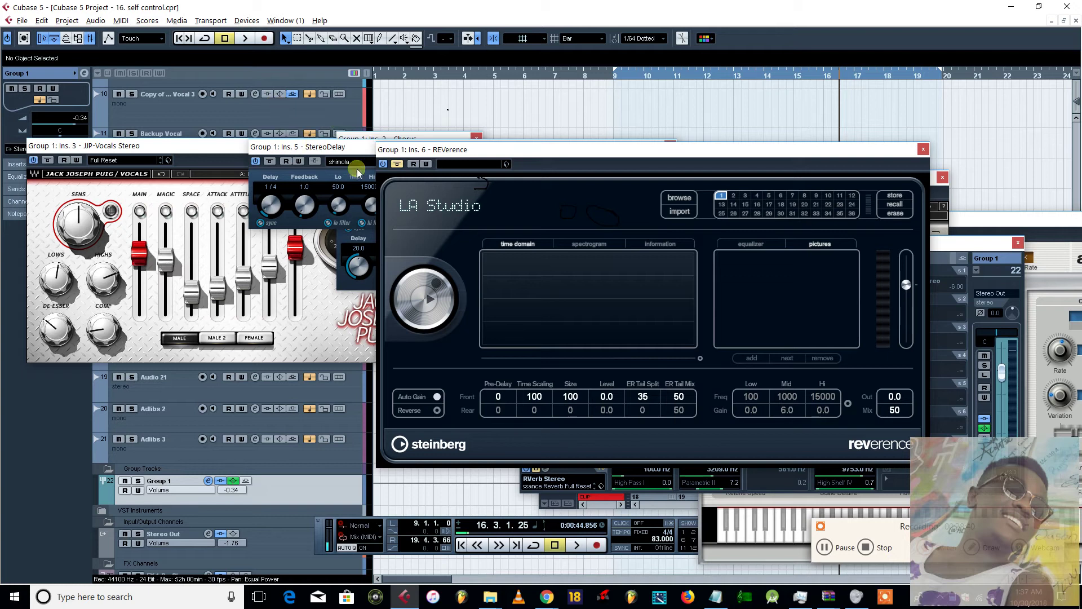
left_click_drag(439, 154, 172, 33)
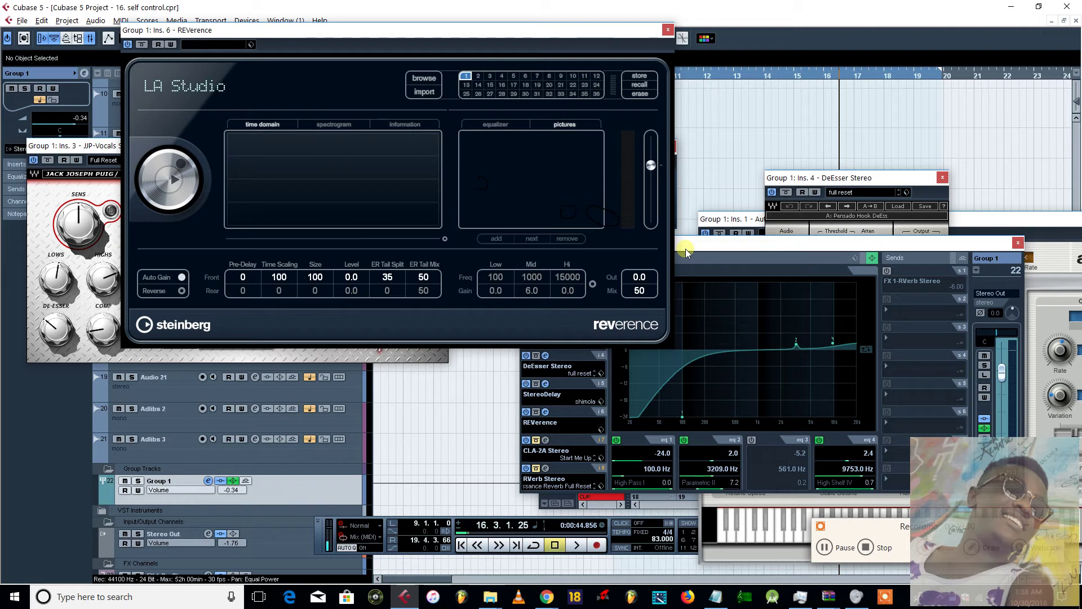
key("space")
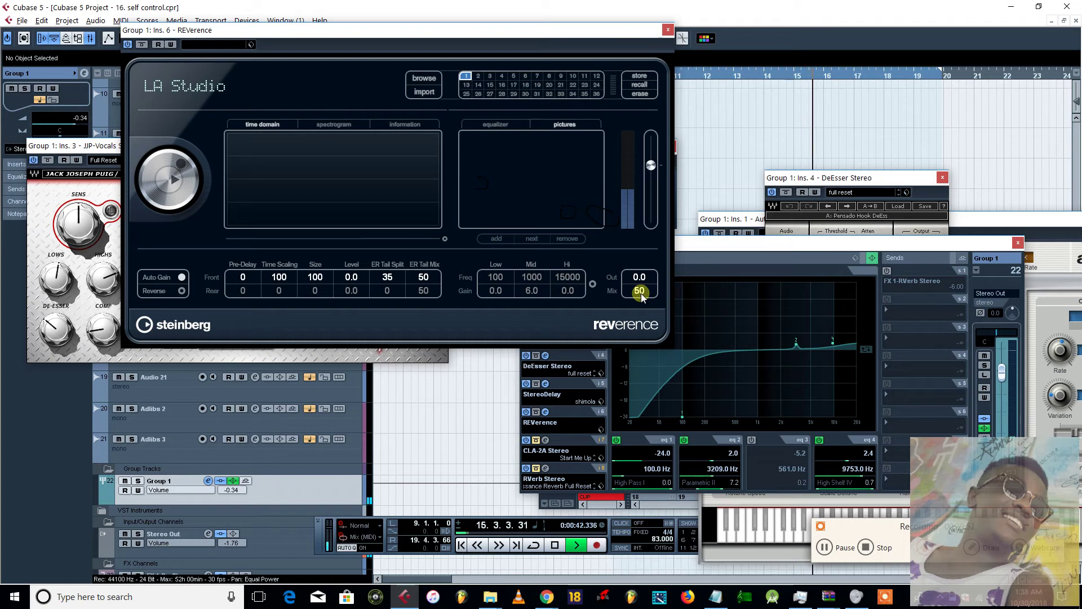
key("space")
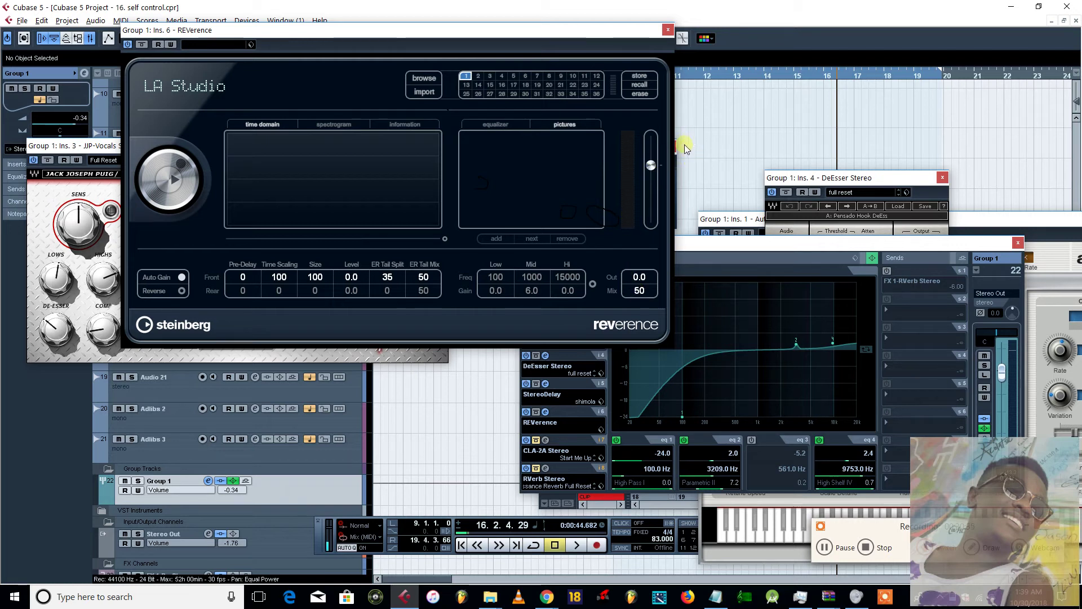
Play the hook from bar 9 and lower Group 1's volume to -3.77 dB
key("KP_1")
key("space")
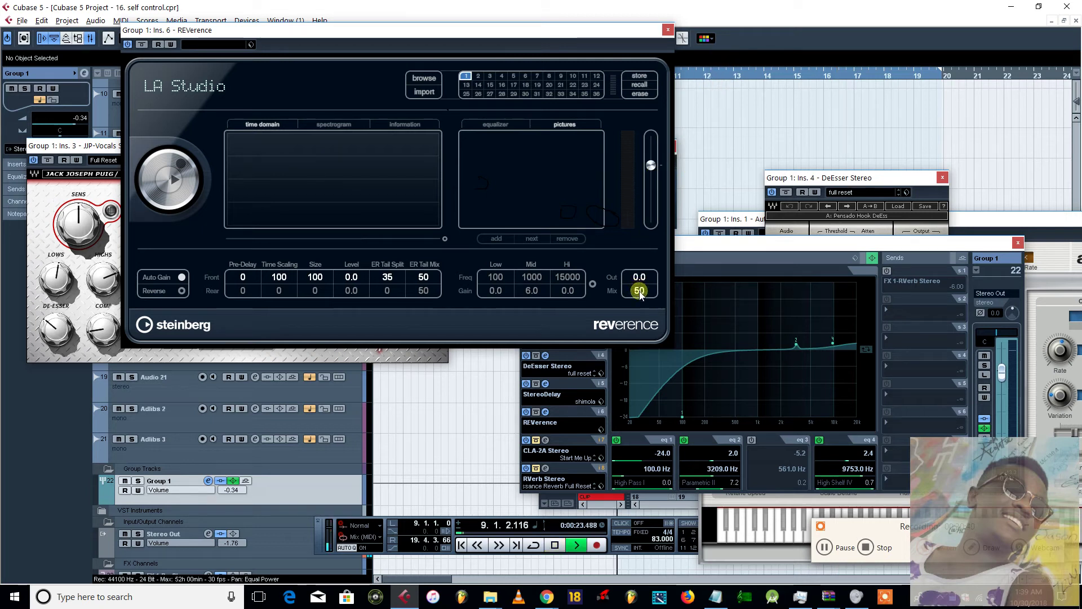
left_click_drag(1002, 372, 1002, 387)
Try REVerence mix values of 100, 74 and 0 while the hook plays, and finish at 50
left_click(630, 135)
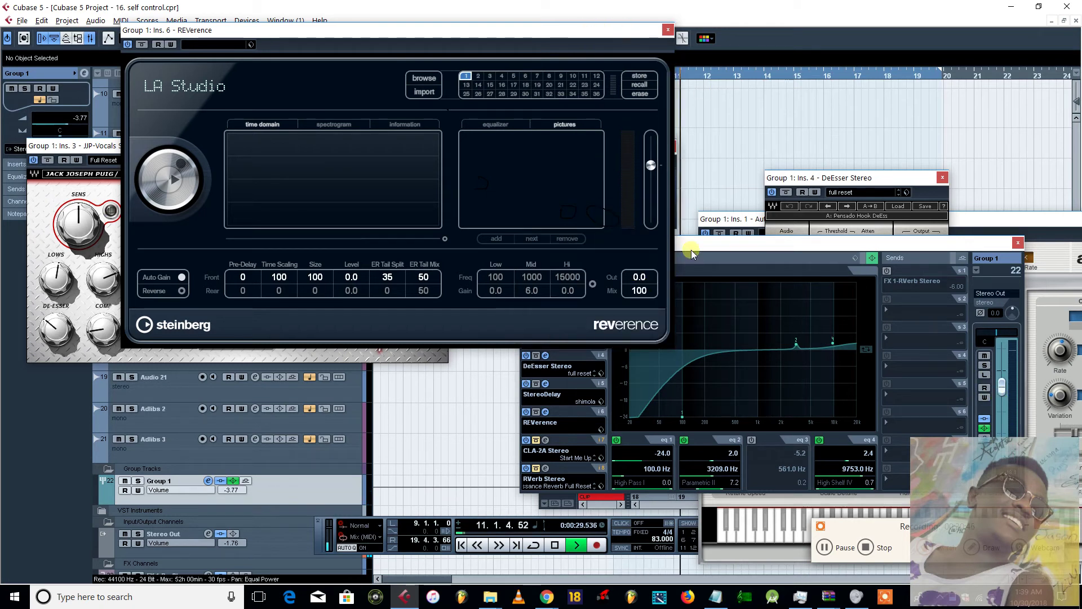
scroll(644, 294, "down", 2)
left_click_drag(643, 294, 641, 314)
left_click(639, 291)
left_click_drag(639, 292, 642, 306)
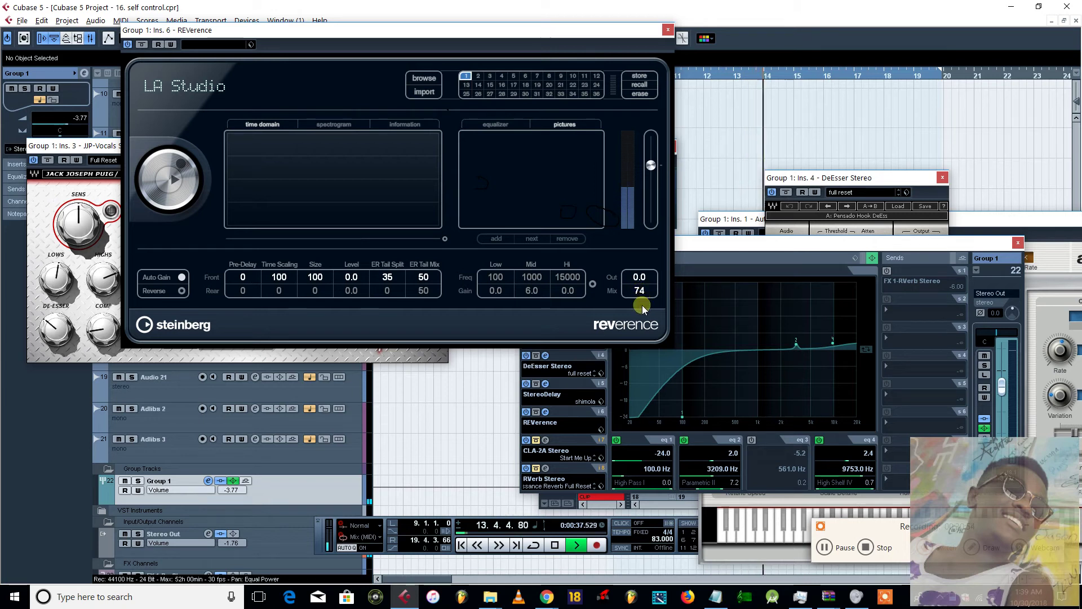
left_click_drag(682, 395, 780, 461)
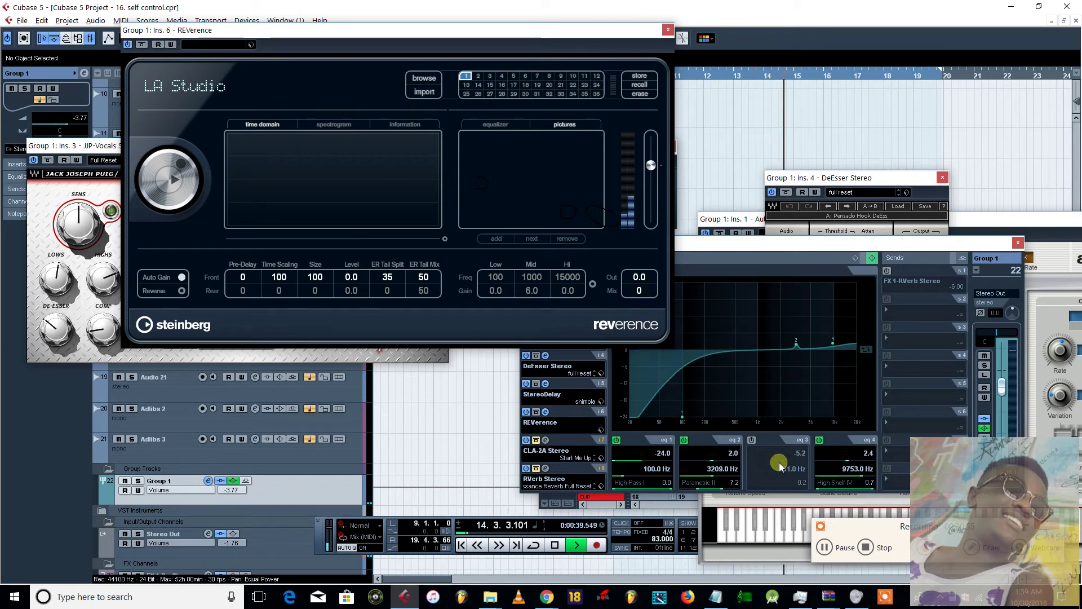
left_click_drag(643, 289, 637, 204)
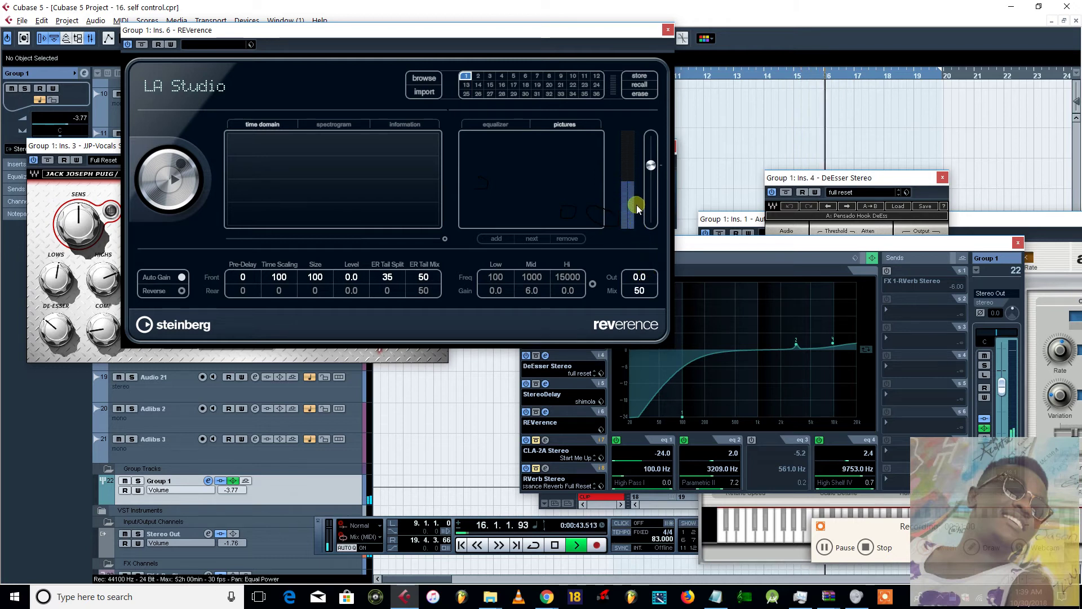
Stop playback, then activate Group 1's CLA-2A Stereo insert and open its editor
key("space")
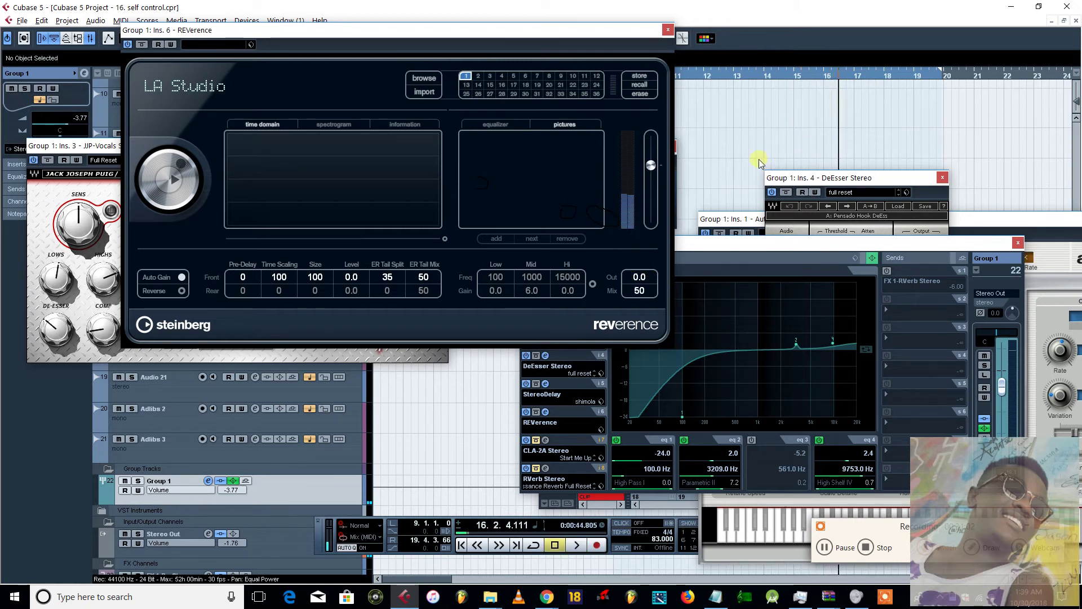
left_click(730, 244)
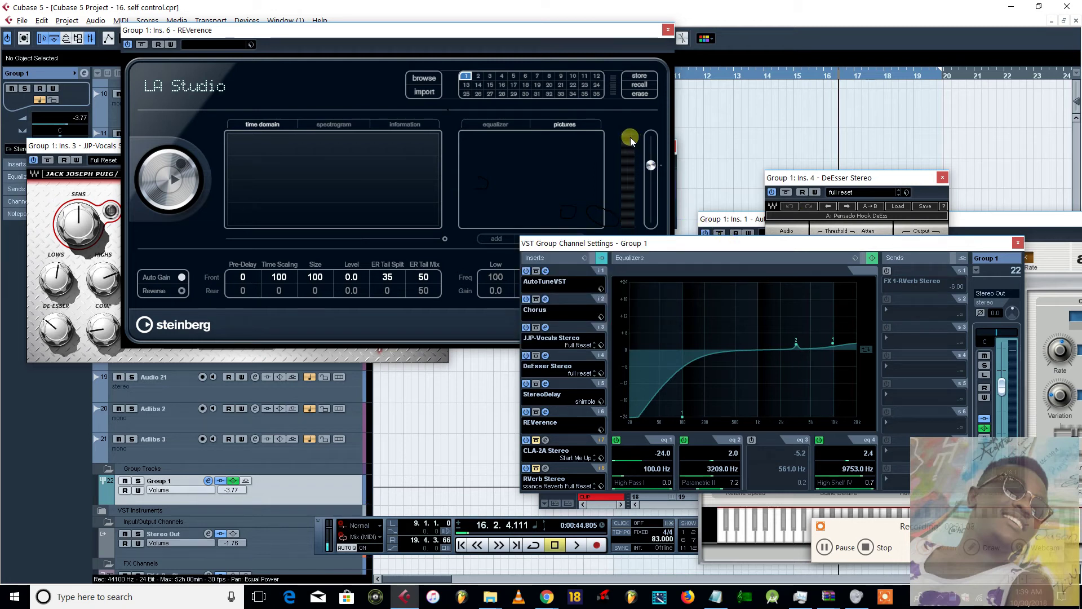
left_click(544, 440)
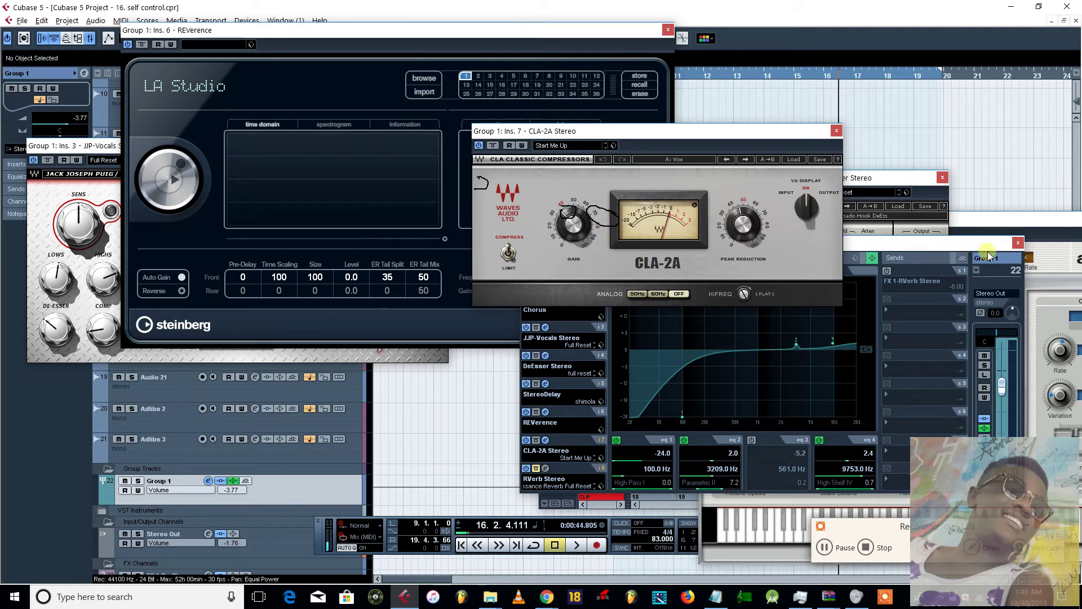
Load the Vox factory preset in Group 1's CLA-2A compressor
left_click(794, 160)
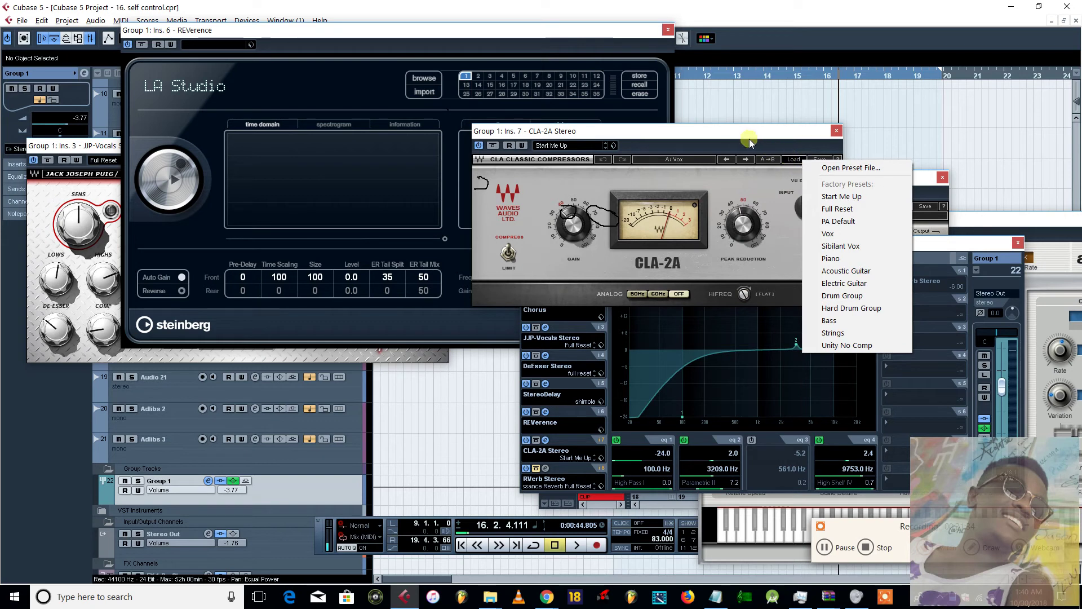
left_click(793, 160)
left_click(793, 160)
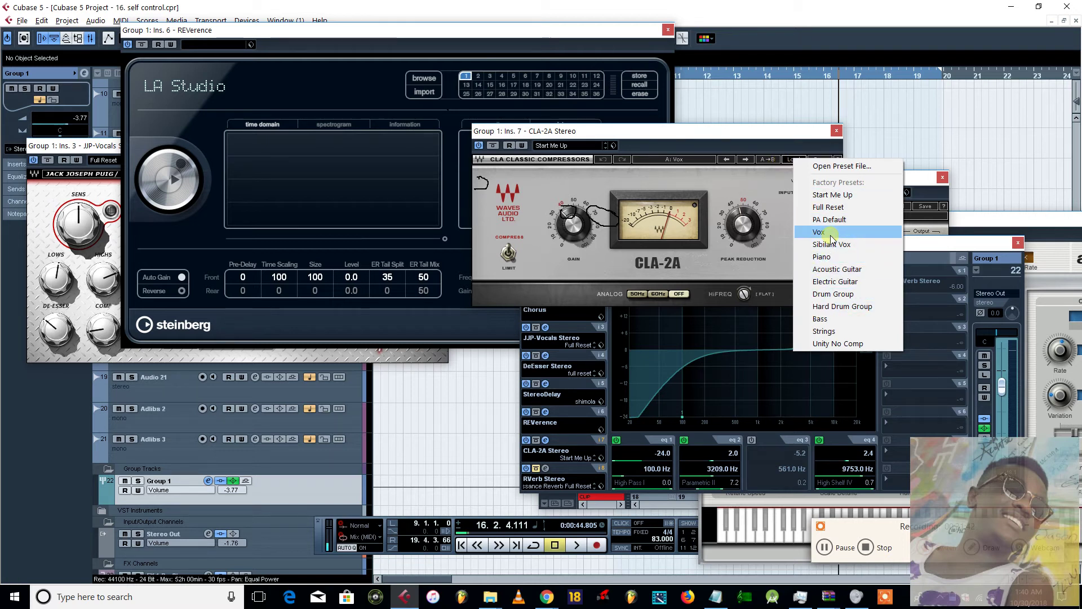
left_click(573, 227)
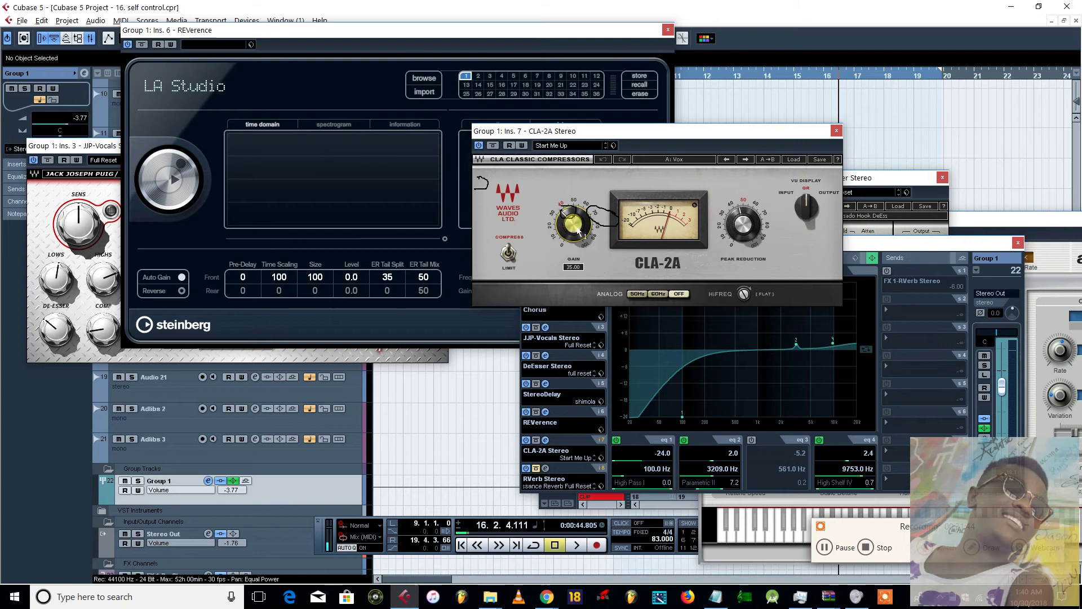
left_click(573, 227)
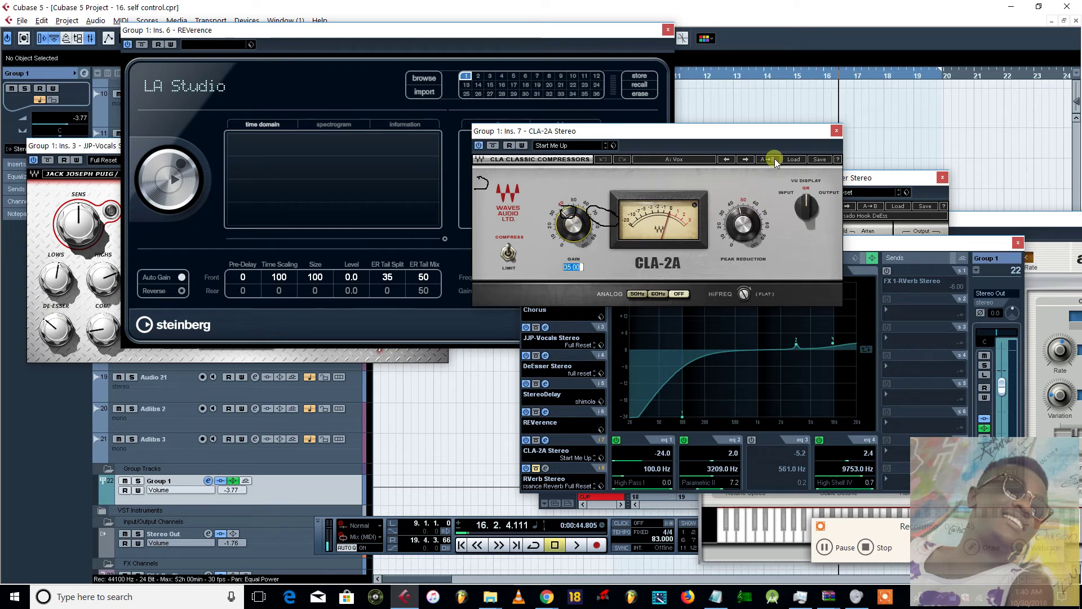
left_click(802, 161)
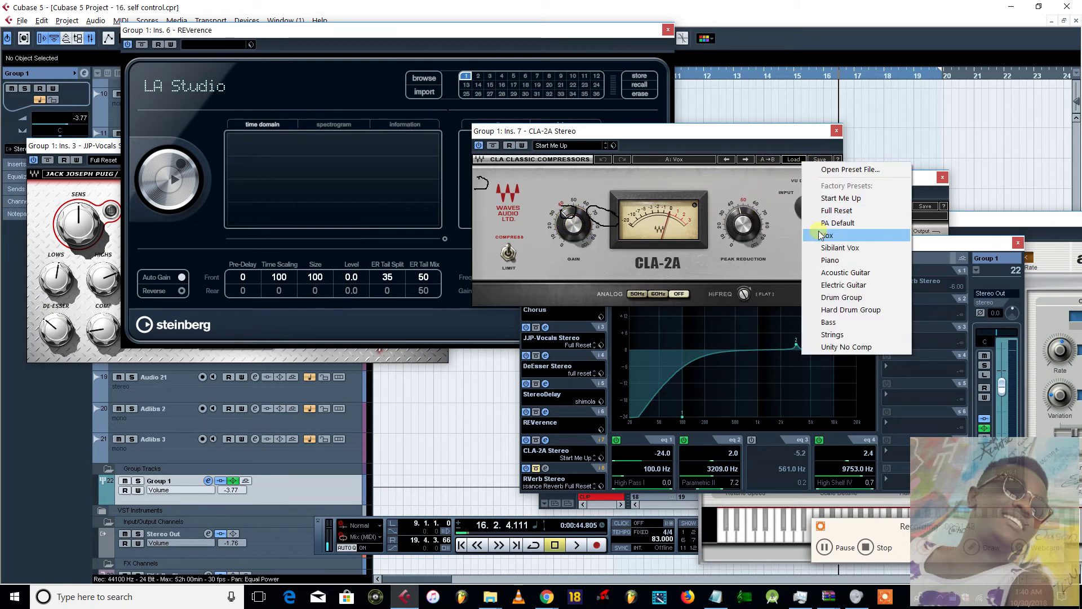
left_click(829, 223)
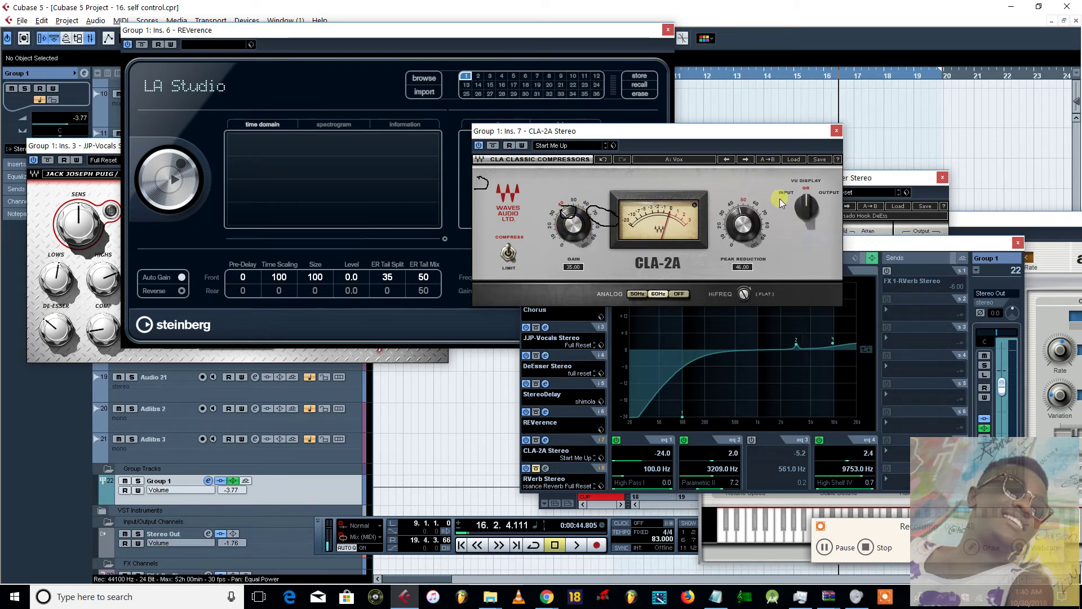
Try the CLA-2A's 60Hz analog mode and leave the analog setting off
left_click(680, 294)
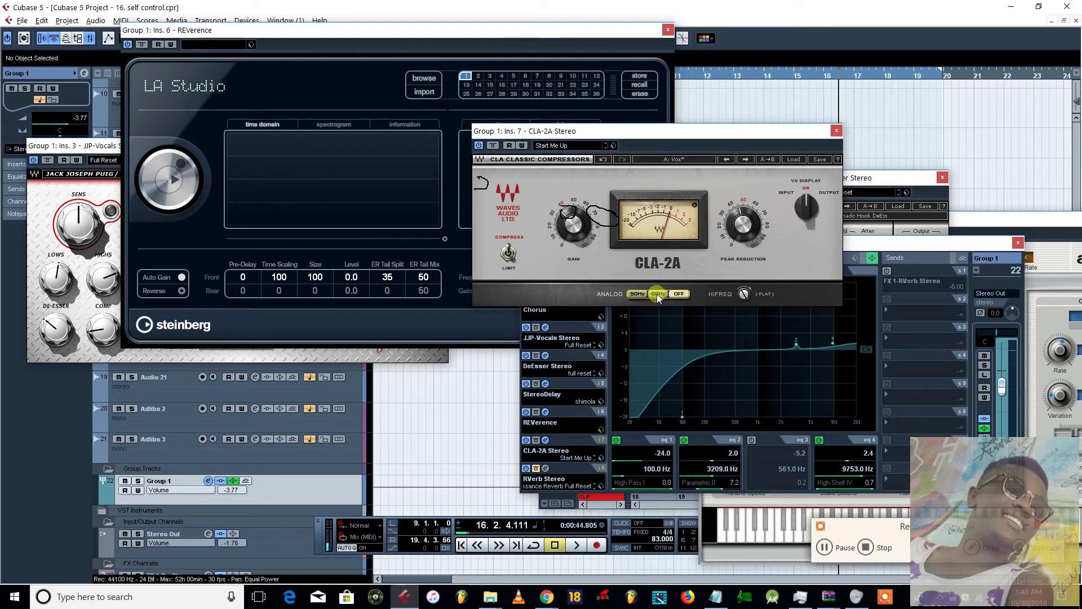
left_click(658, 294)
left_click(678, 294)
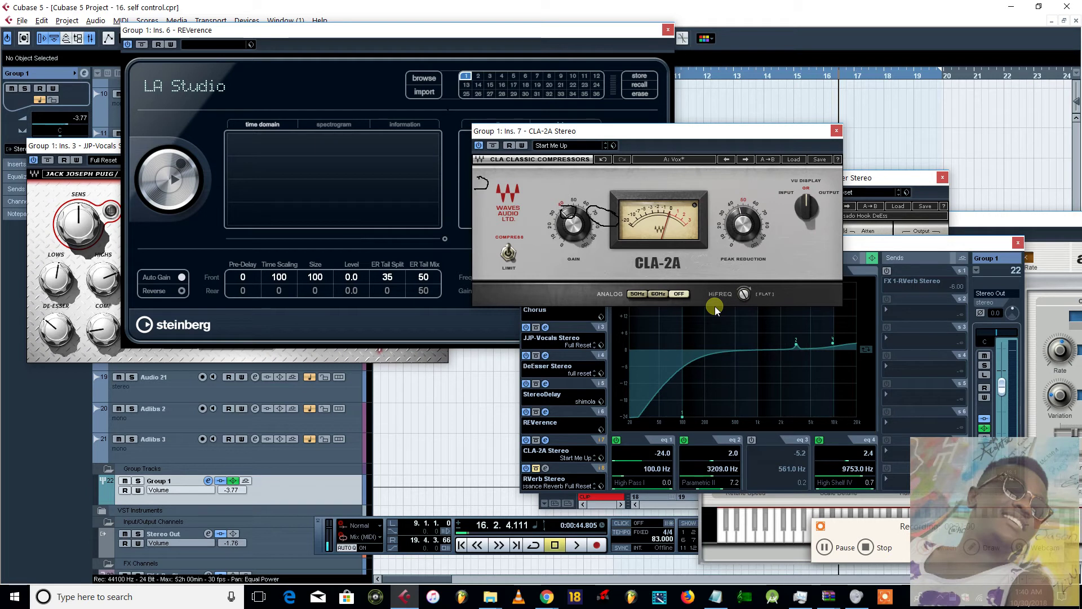
Audition the hook from bar 9 with the CLA-2A active and move its editor clear of the channel inserts
key("KP_1")
key("space")
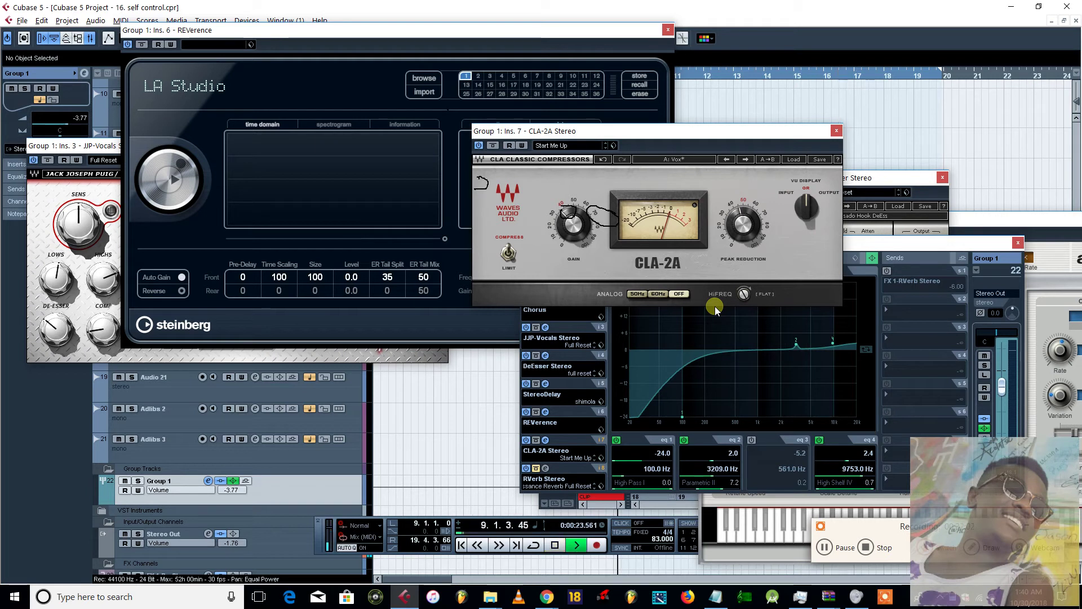
left_click_drag(705, 136, 424, 190)
key("space")
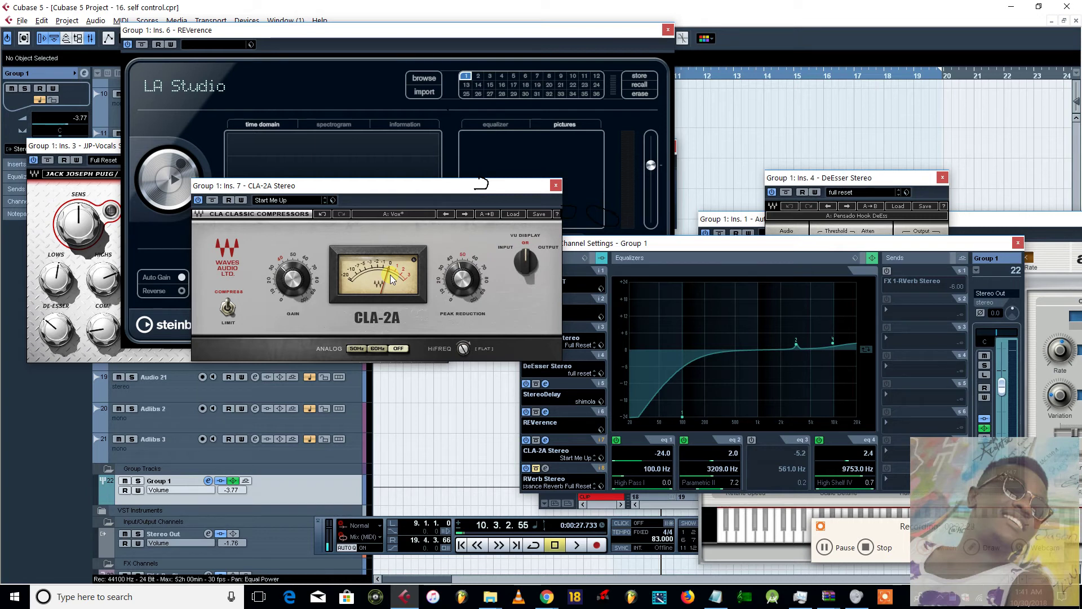
left_click(512, 214)
left_click(557, 289)
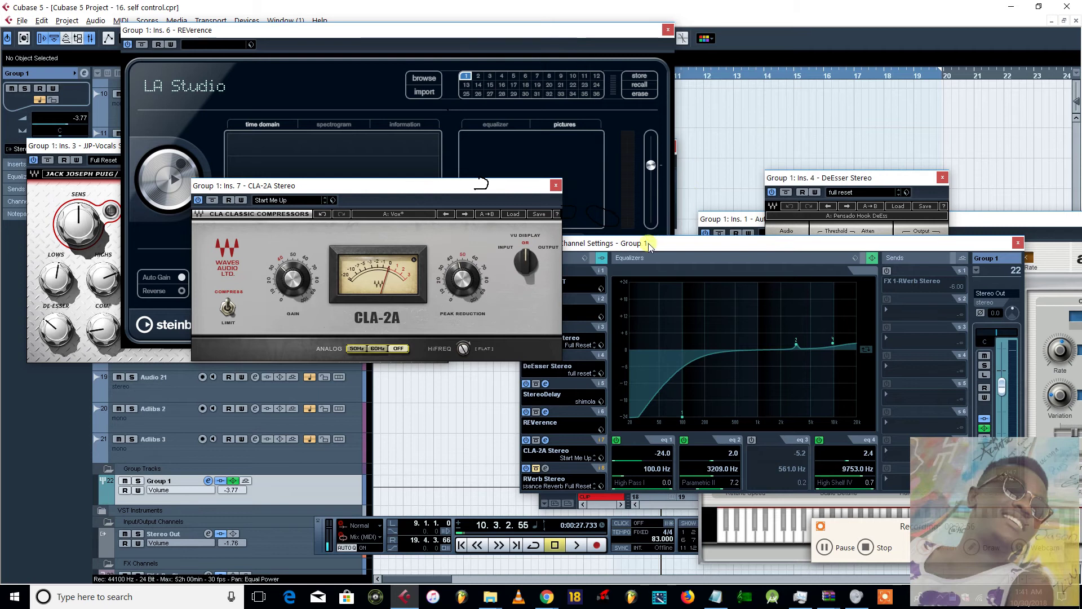
Move Group 1's channel settings and the JJP-Vocals editor clear of the CLA-2A editor, keeping the channel settings in front
left_click_drag(643, 242, 782, 237)
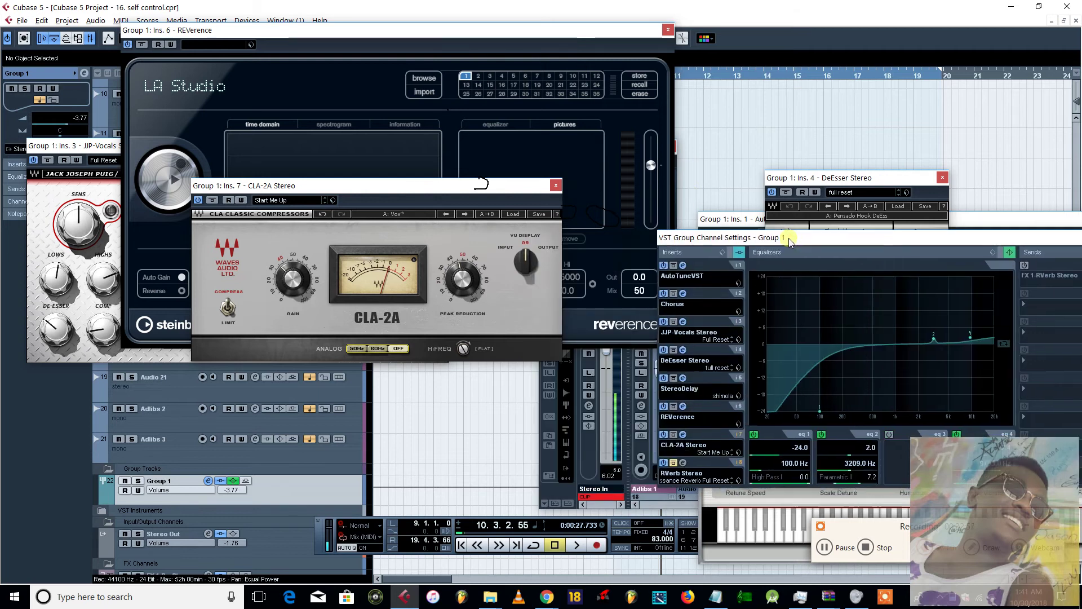
left_click(684, 323)
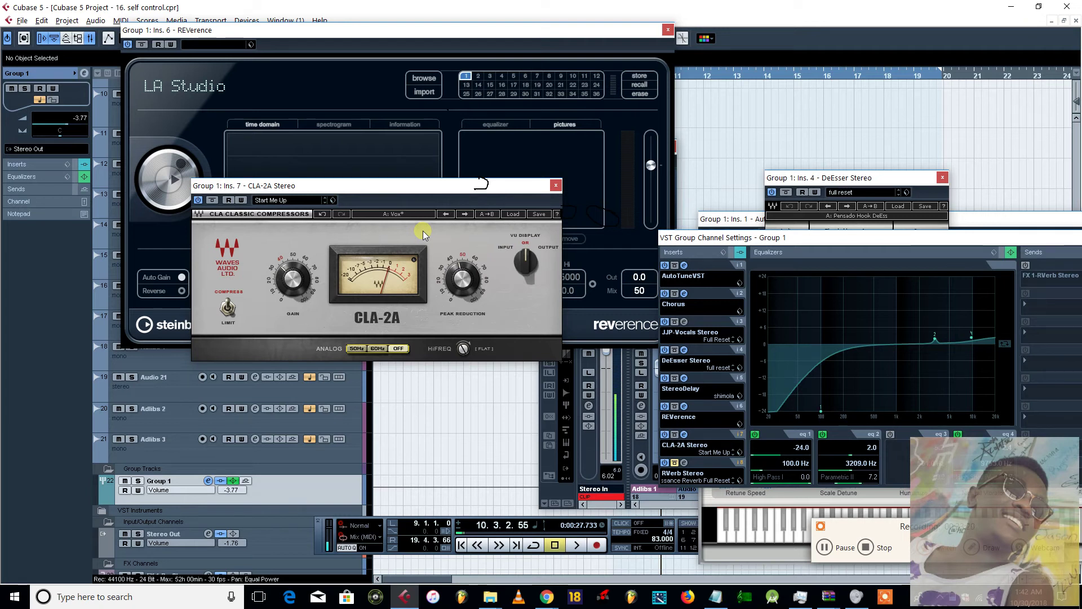
left_click(687, 319)
left_click_drag(285, 139, 979, 246)
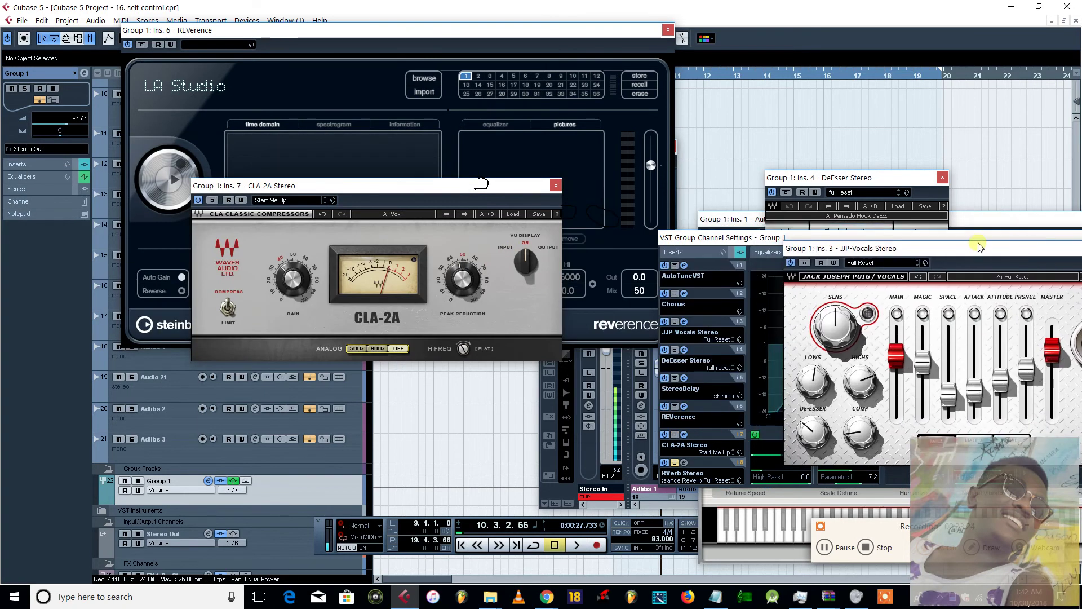
left_click(694, 240)
Audition the hook, then replay it from bar 9 to judge the compressed vocals
key("space")
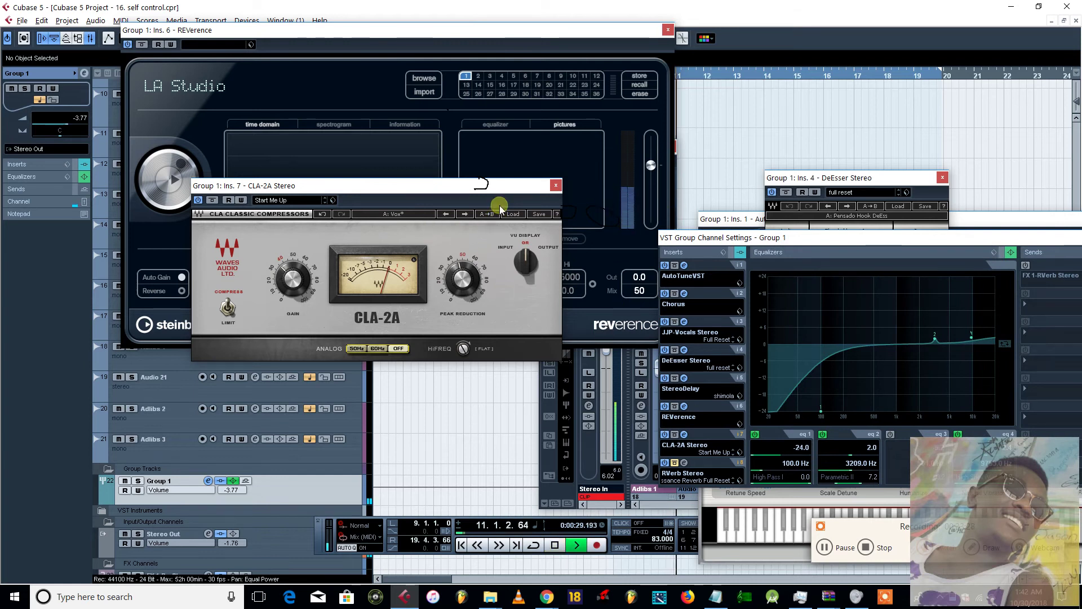
key("space")
key("KP_1")
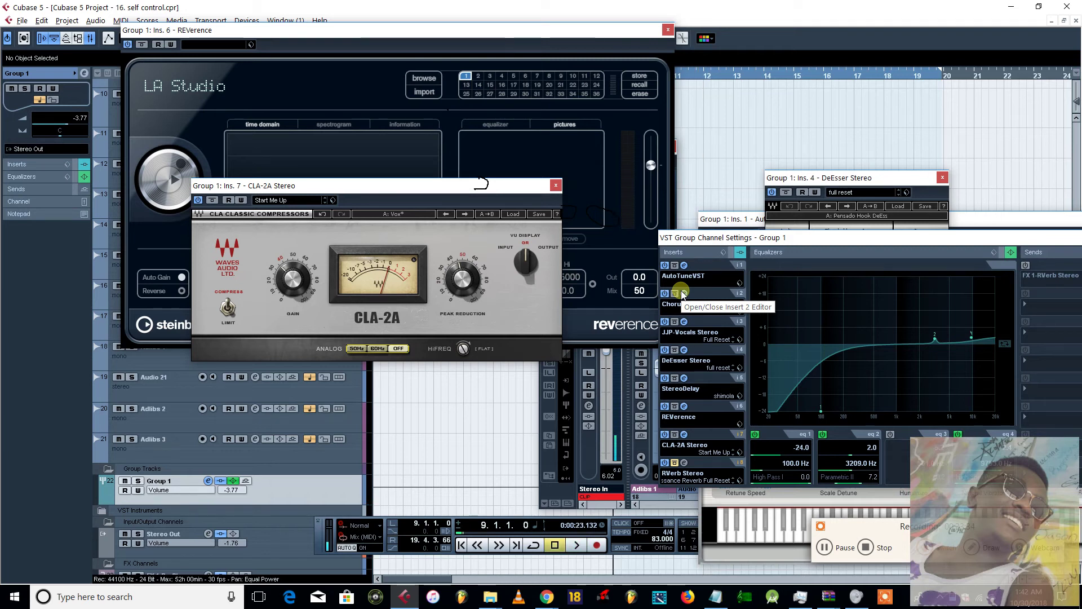
key("space")
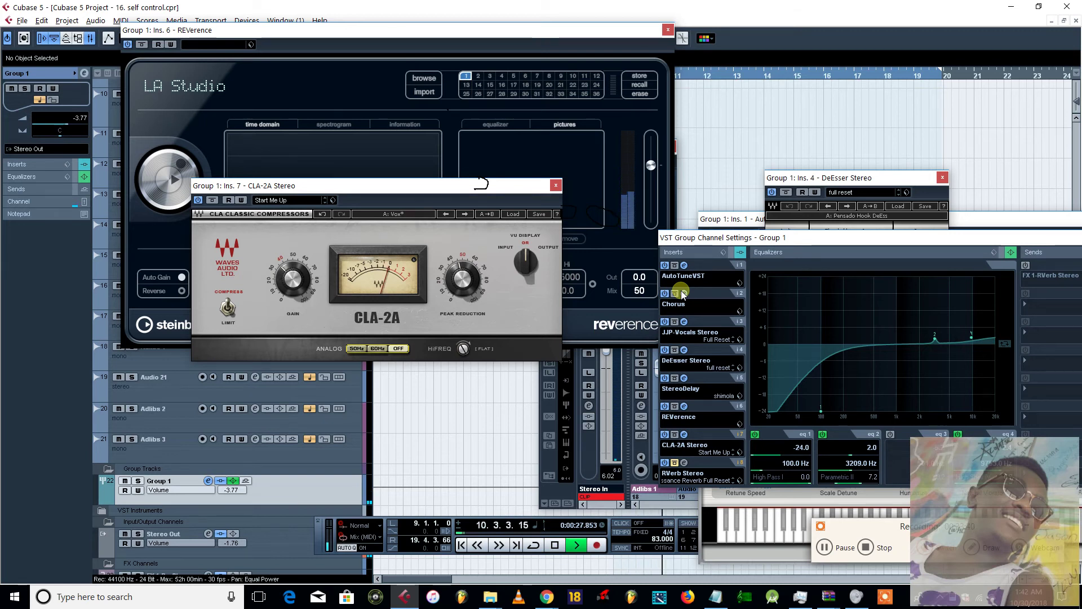
Open the mixer during playback and arrange it behind Group 1's channel settings so the inserts stay accessible
key("F3")
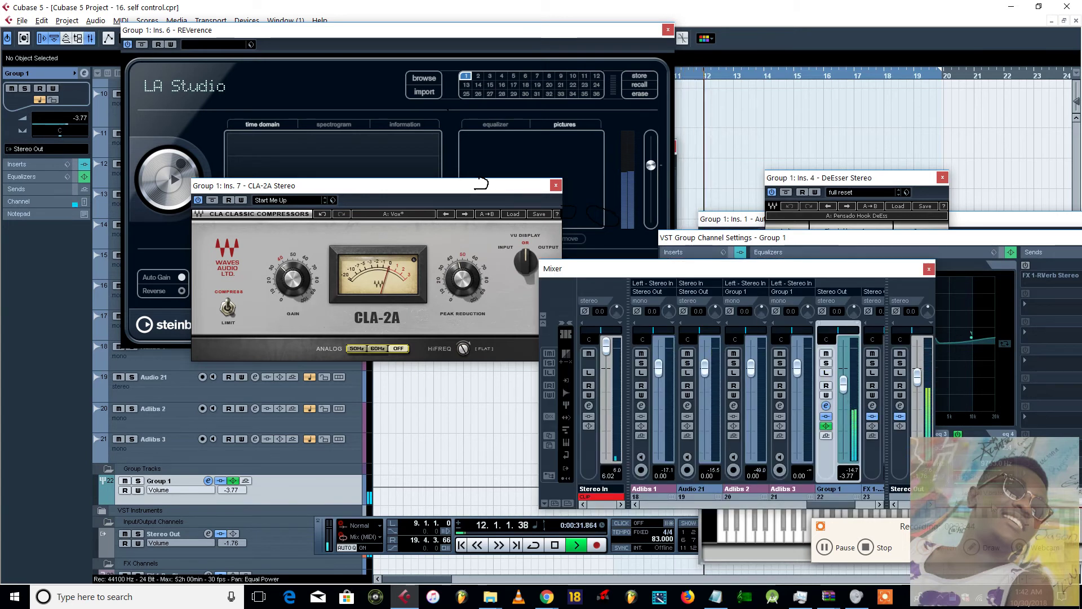
left_click_drag(759, 272, 847, 300)
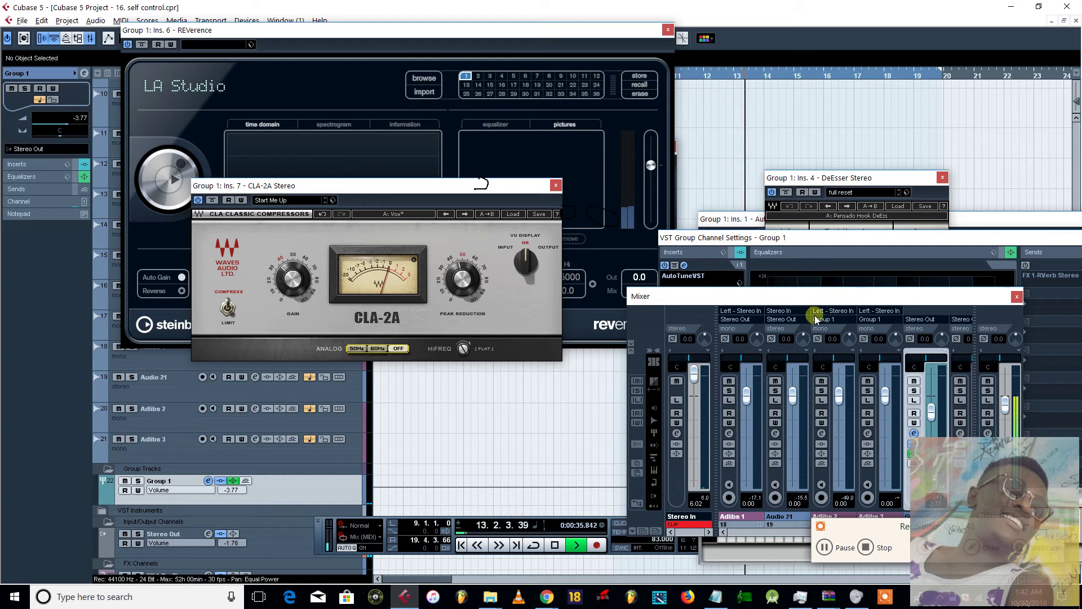
left_click_drag(806, 248, 758, 215)
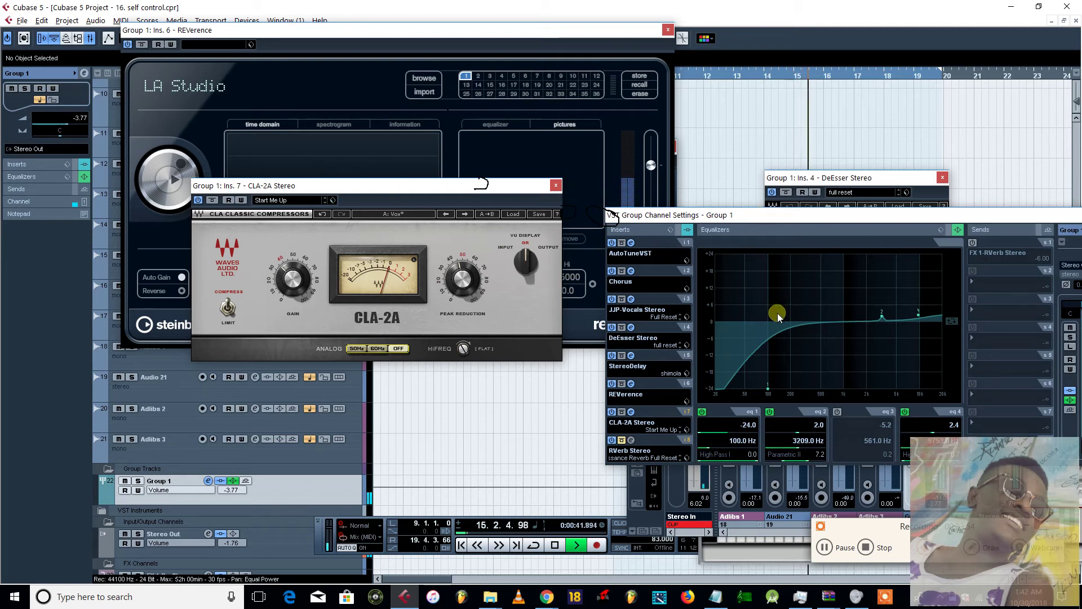
left_click(707, 514)
left_click(708, 216)
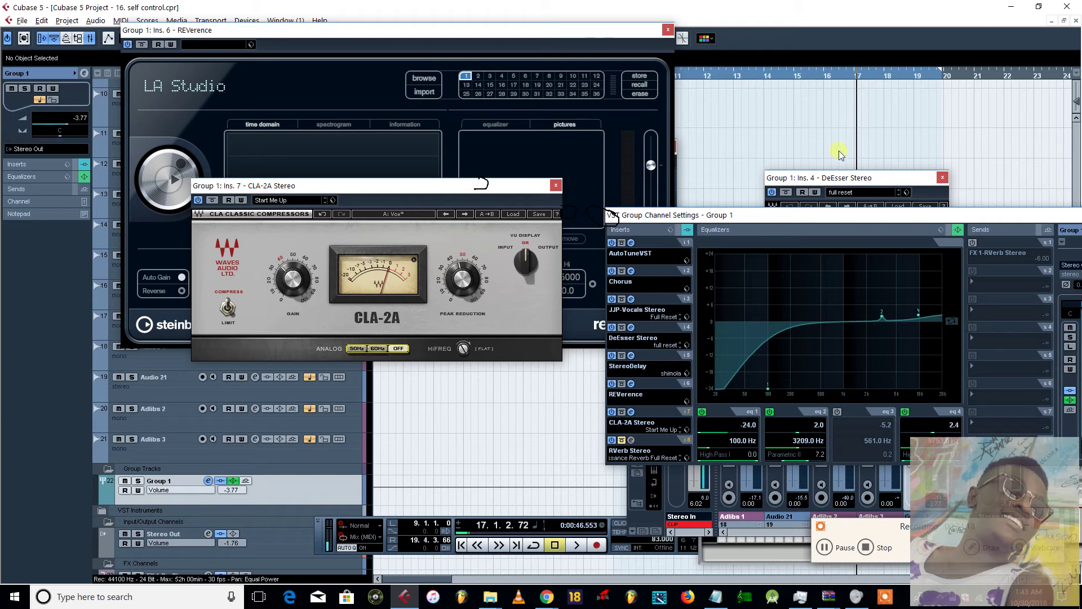
left_click_drag(744, 217, 675, 217)
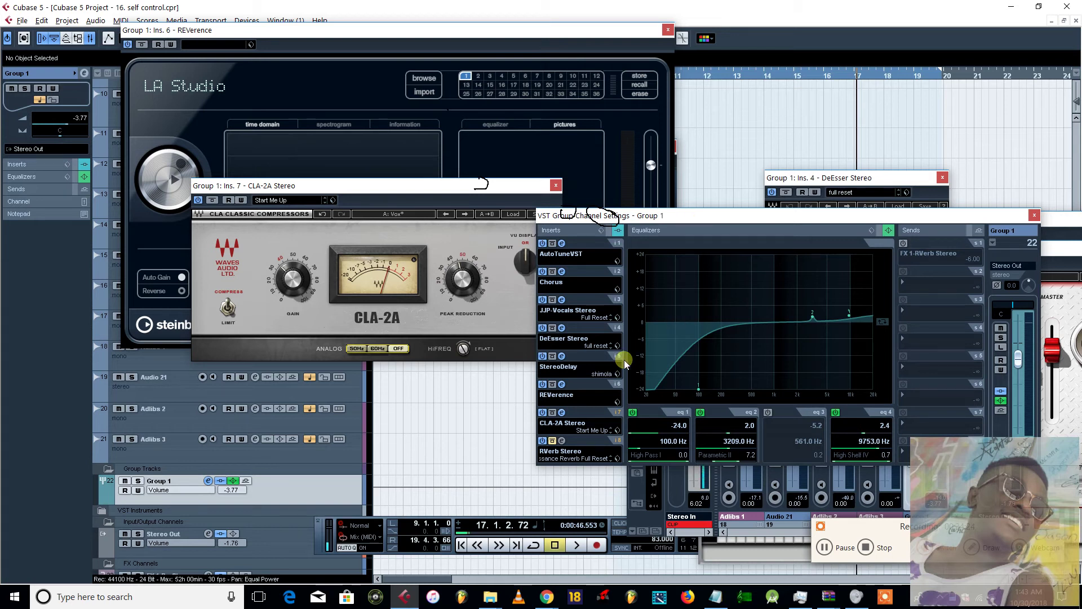
Bring up Group 1's REVerence editor and move it clear of the CLA-2A editor
left_click(563, 384)
left_click(563, 385)
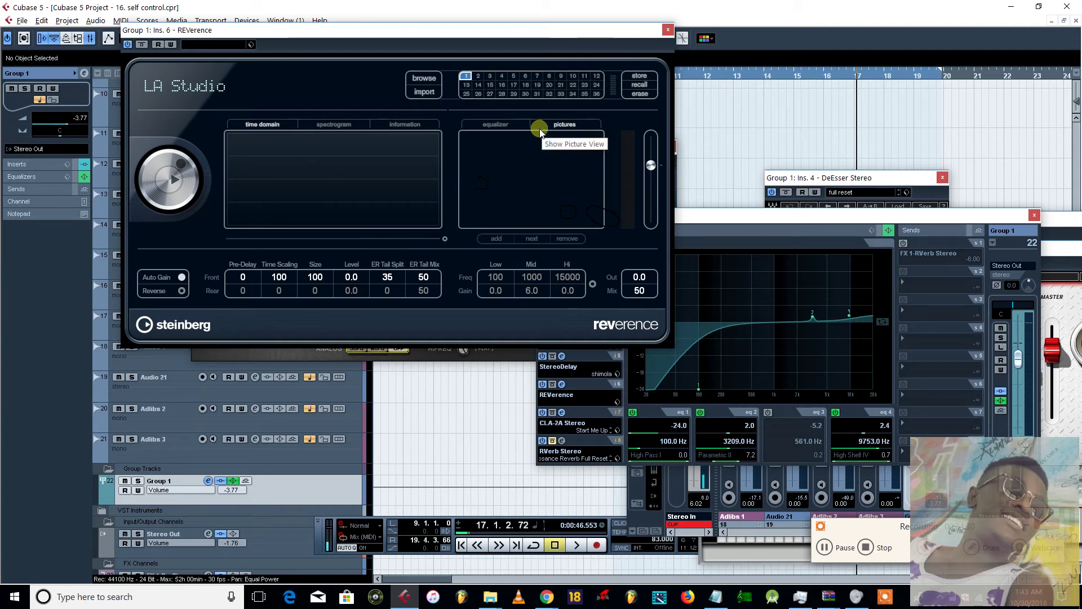
left_click_drag(465, 35, 861, 83)
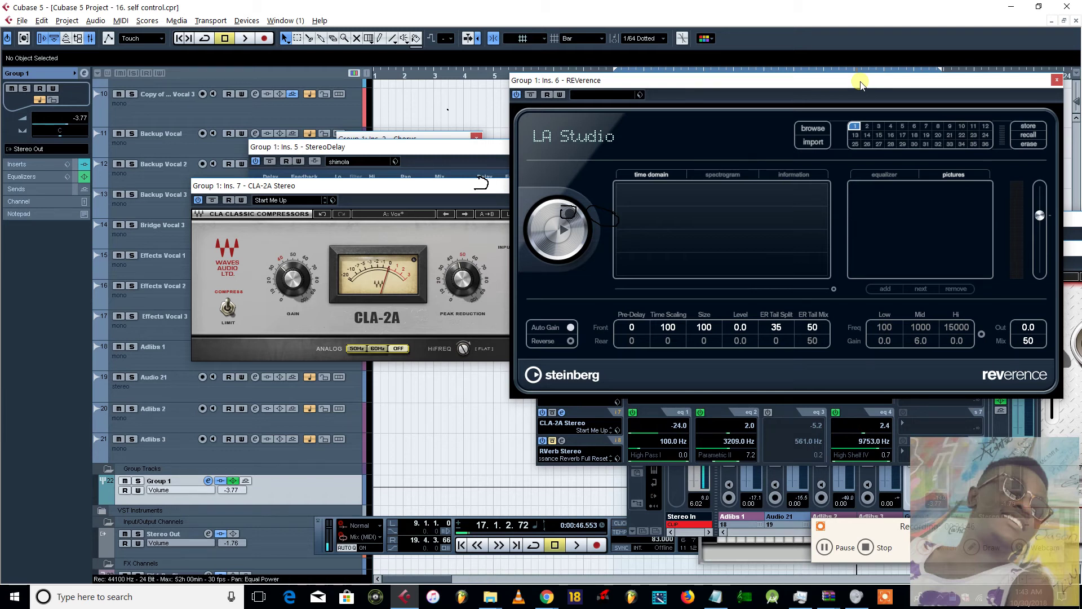
Activate and open Group 1's RVerb Stereo insert, arranging its editor in front of the REVerence editor
left_click(592, 442)
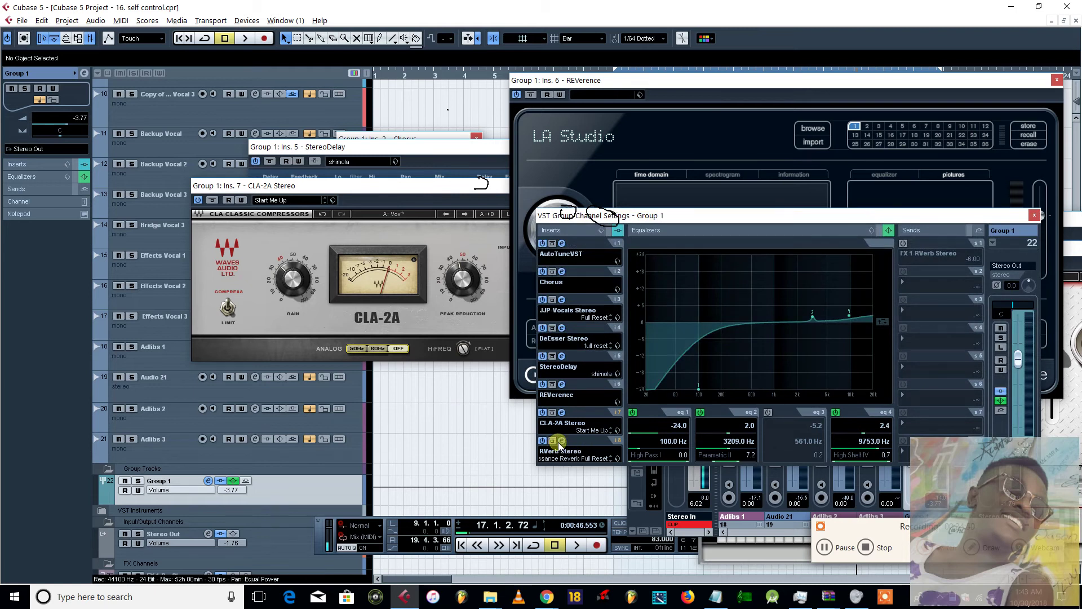
left_click(559, 442)
left_click_drag(722, 401, 295, 202)
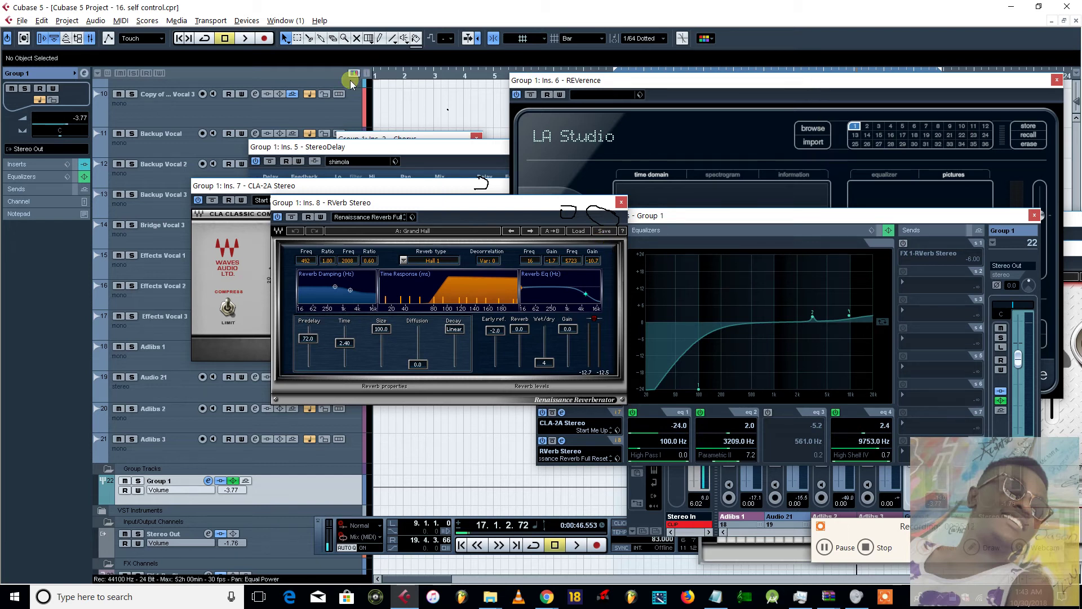
left_click_drag(465, 208, 439, 223)
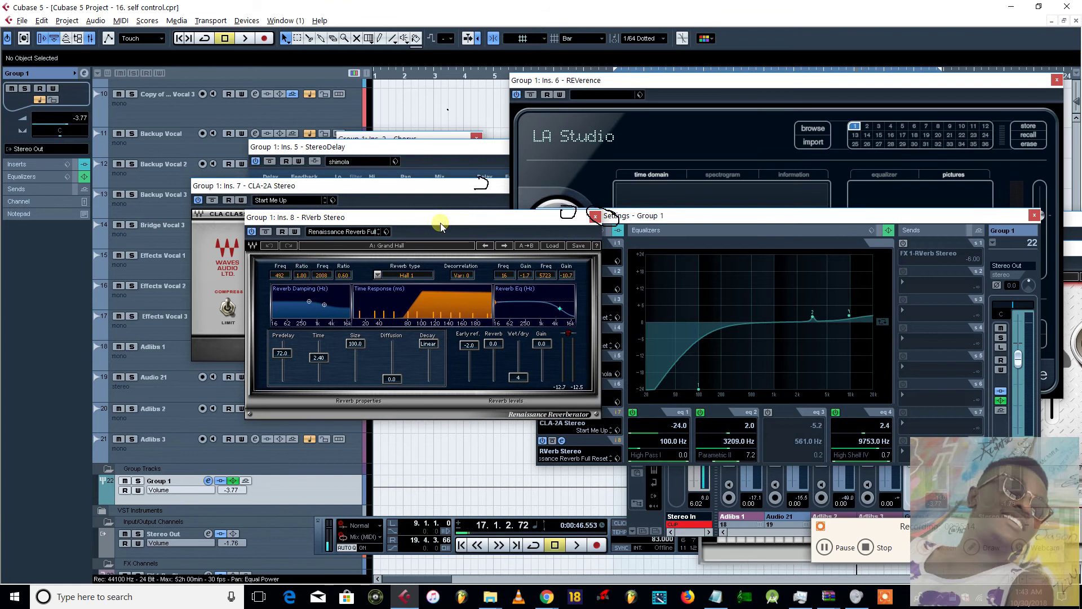
left_click_drag(626, 81, 581, 159)
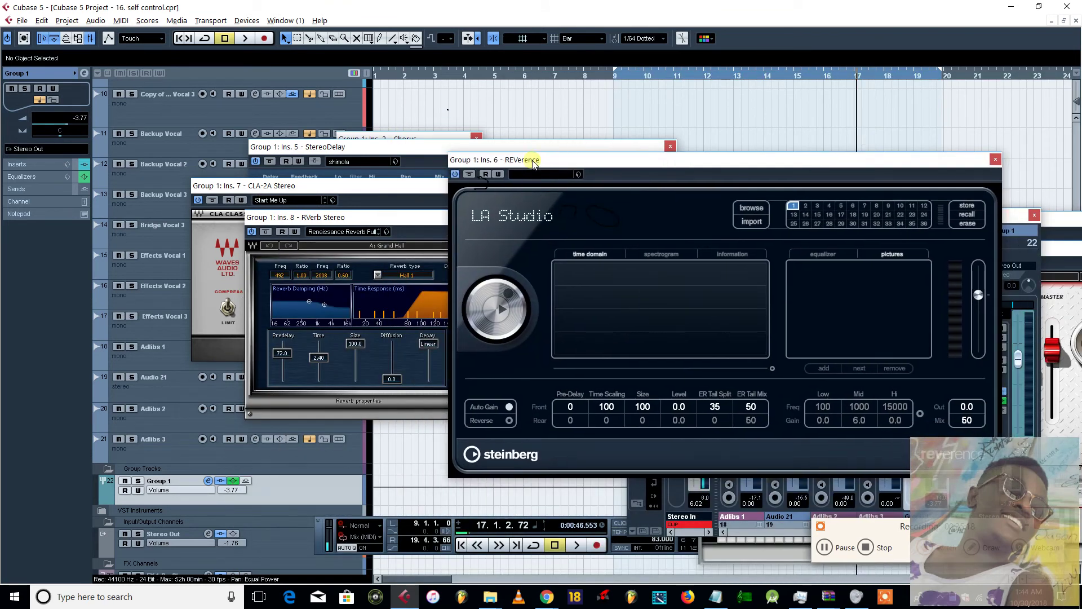
left_click(388, 217)
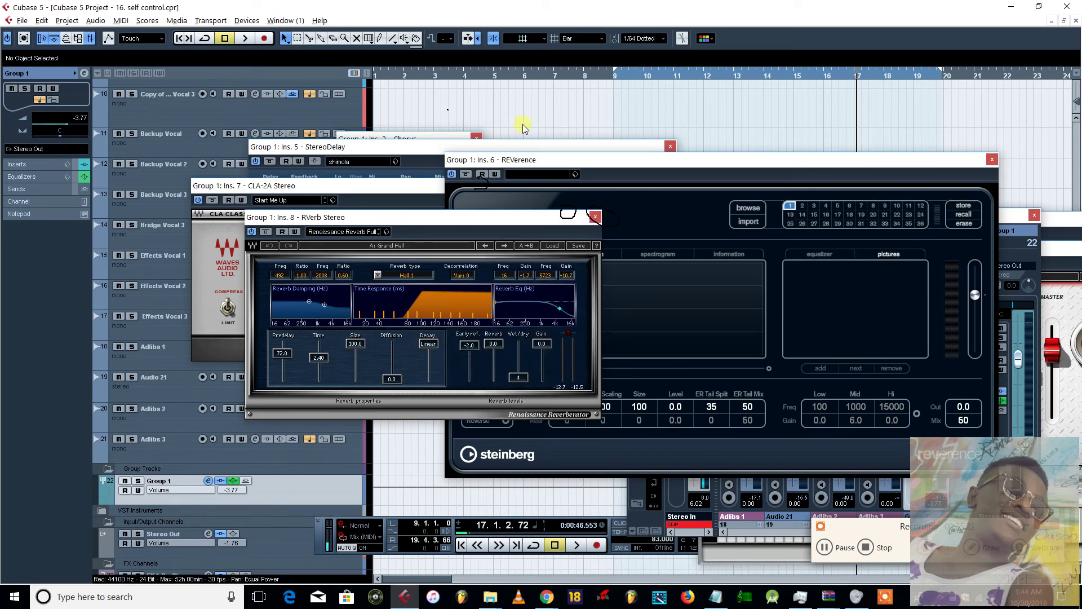
Play the hook from bar 9 and audition Group 1's RVerb at 100 wet/dry, returning the setting to 4
key("KP_1")
key("space")
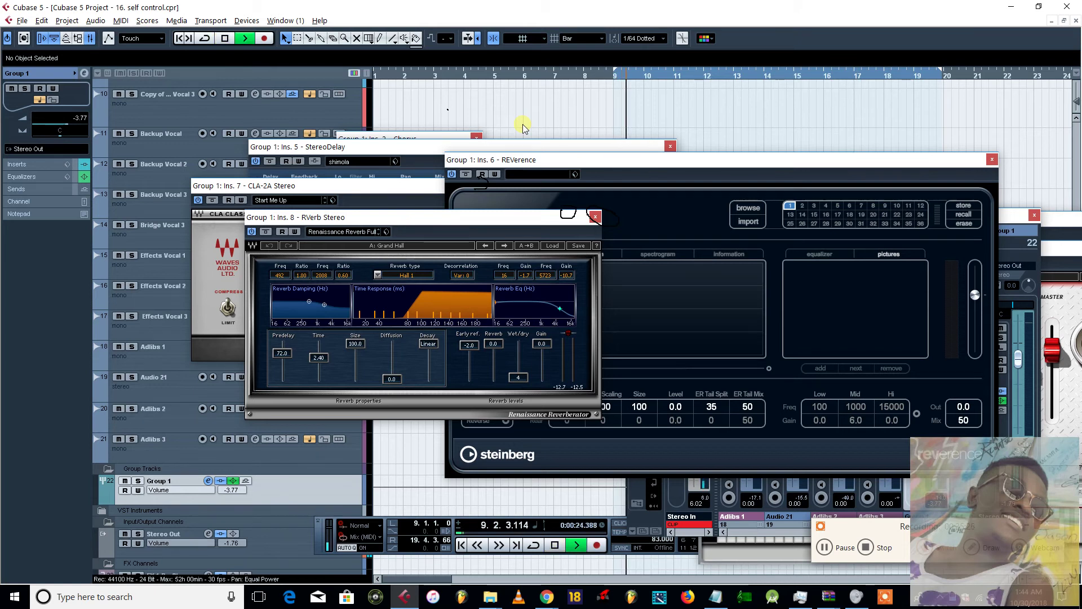
scroll(655, 126, "up", 5)
scroll(655, 126, "up", 3)
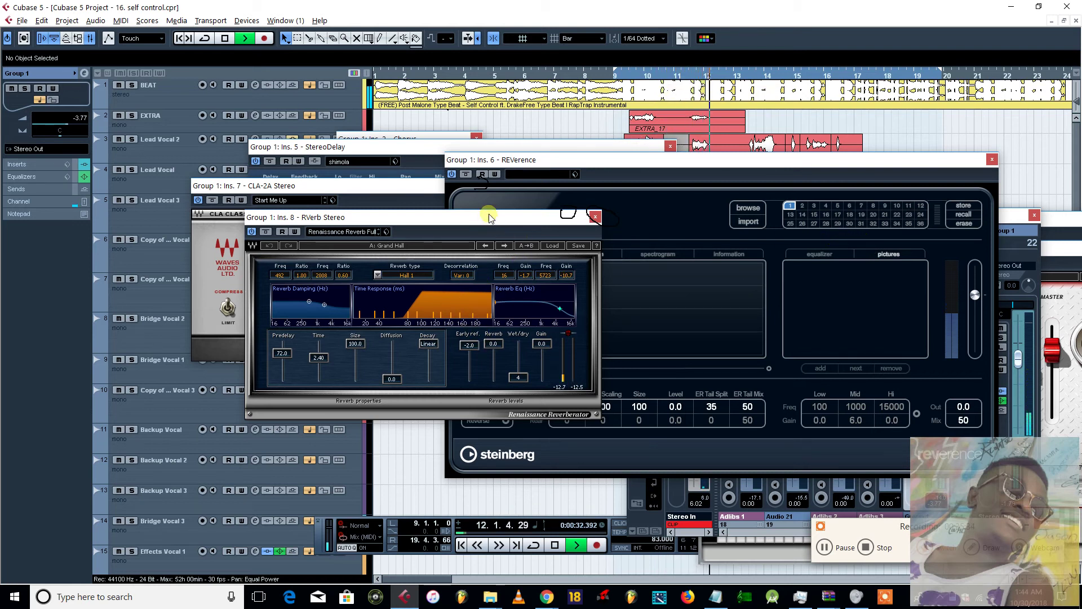
left_click_drag(490, 217, 509, 217)
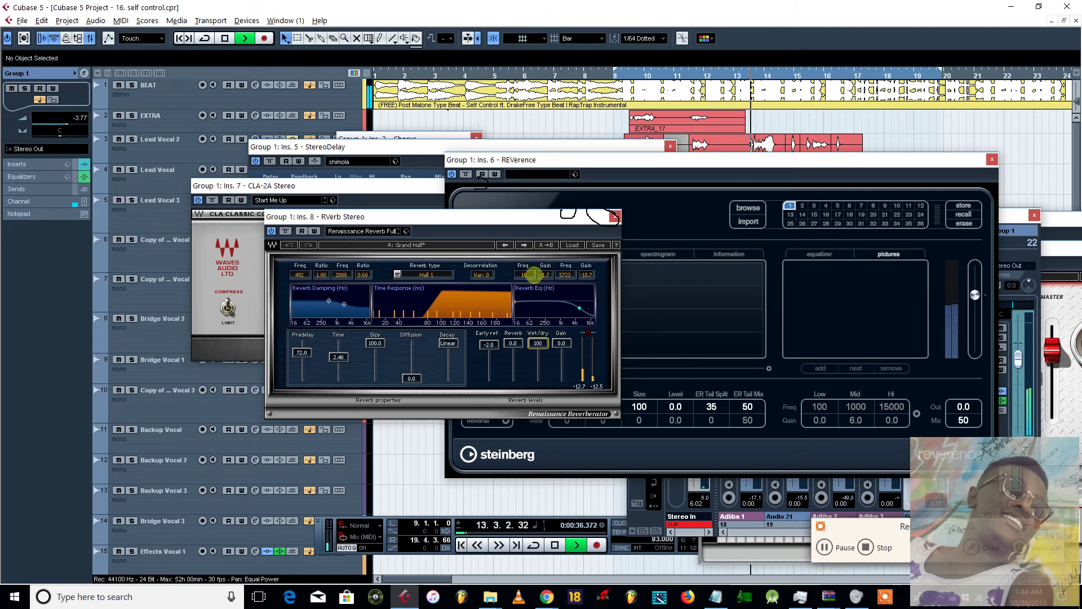
left_click_drag(539, 377, 566, 477)
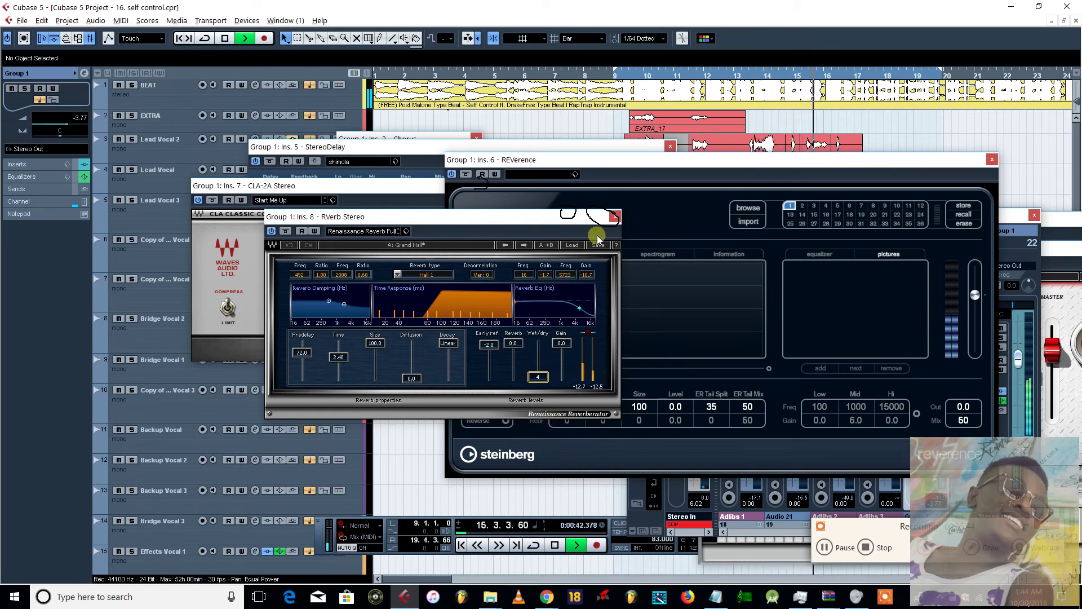
key("space")
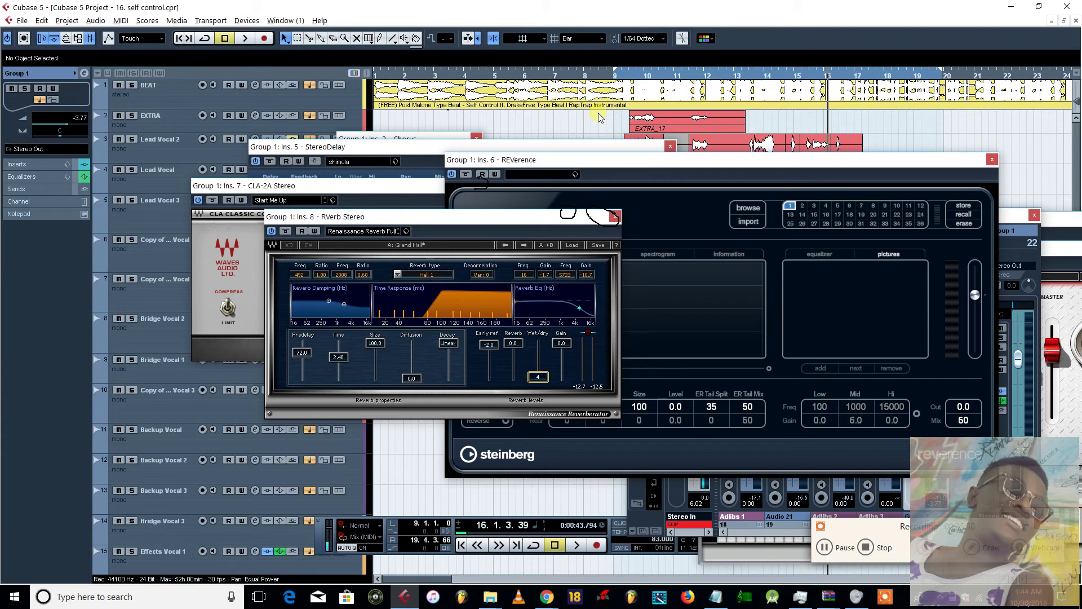
Bring up Group 1's REVerence editor, move it off the channel settings window, and close it
left_click(1009, 221)
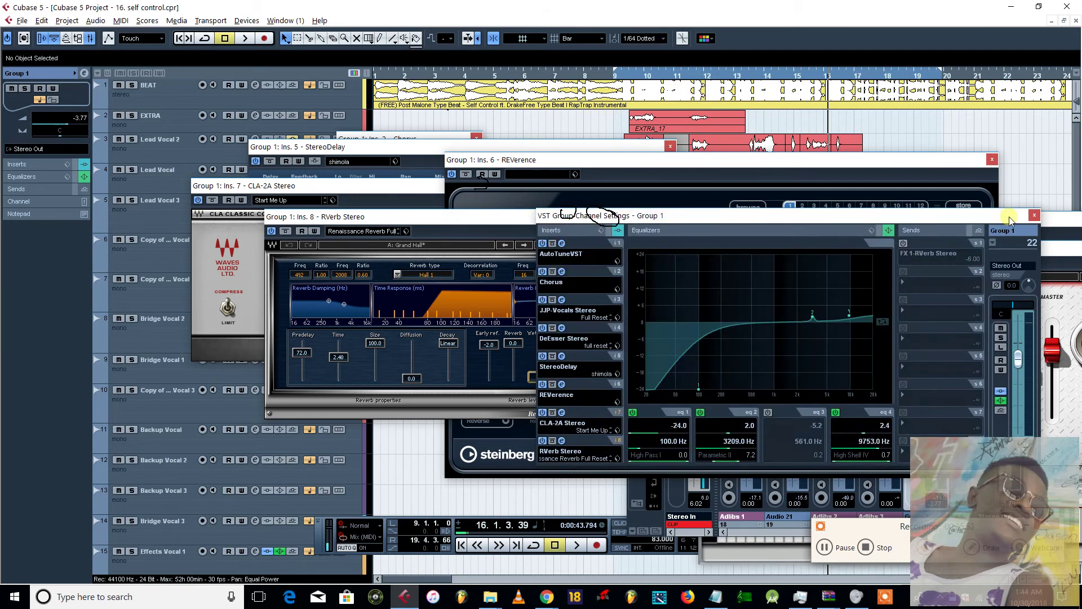
left_click(561, 384)
left_click(562, 385)
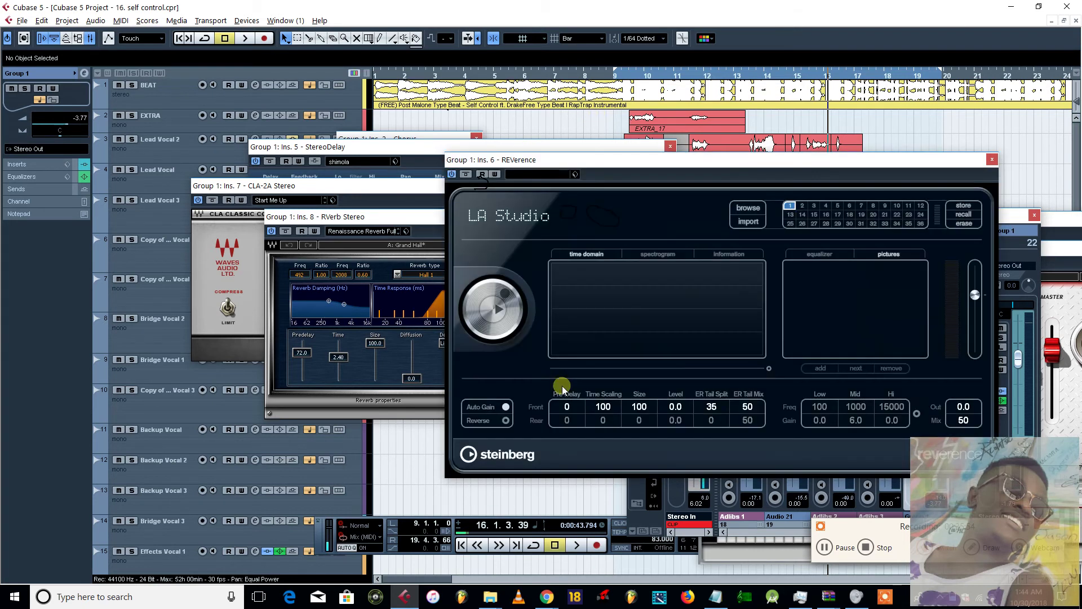
left_click_drag(561, 157, 635, 158)
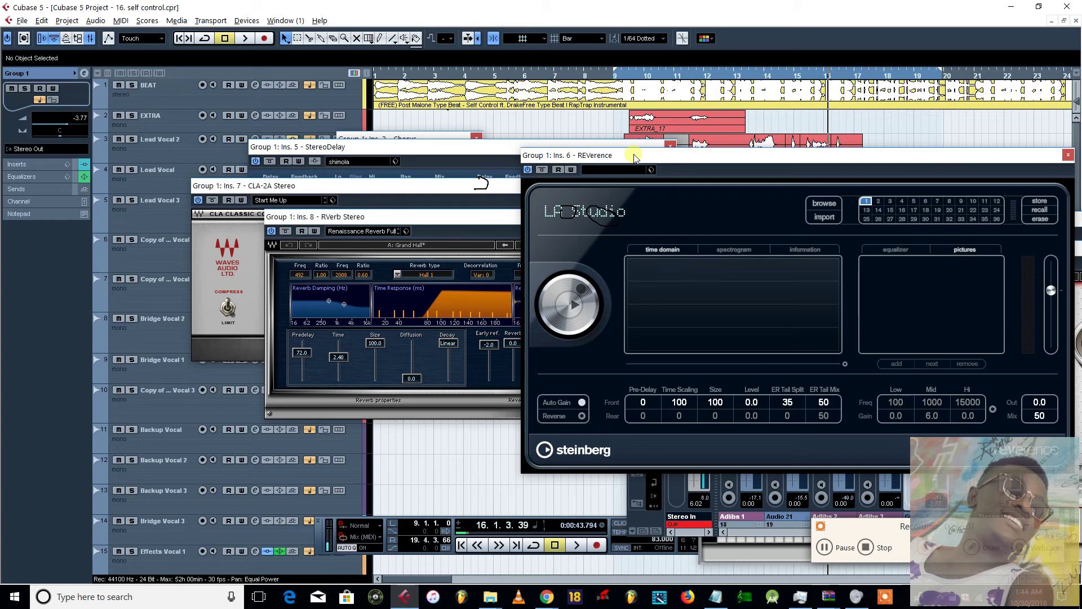
left_click_drag(607, 157, 41, 172)
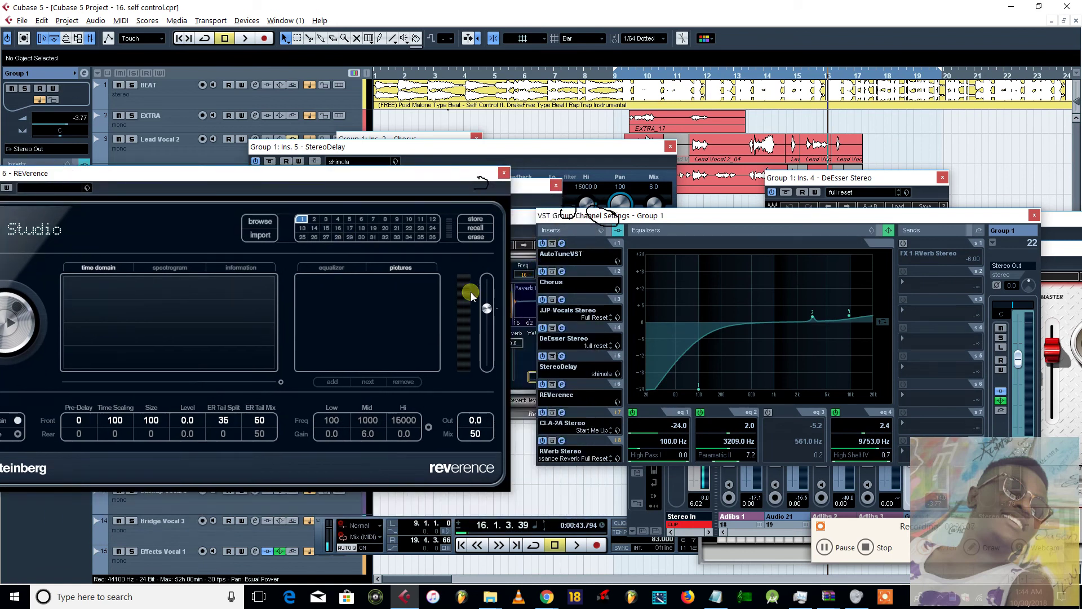
left_click(505, 173)
Reopen Group 1's RVerb editor, place it over the channel settings, and briefly audition the vocals
left_click(562, 441)
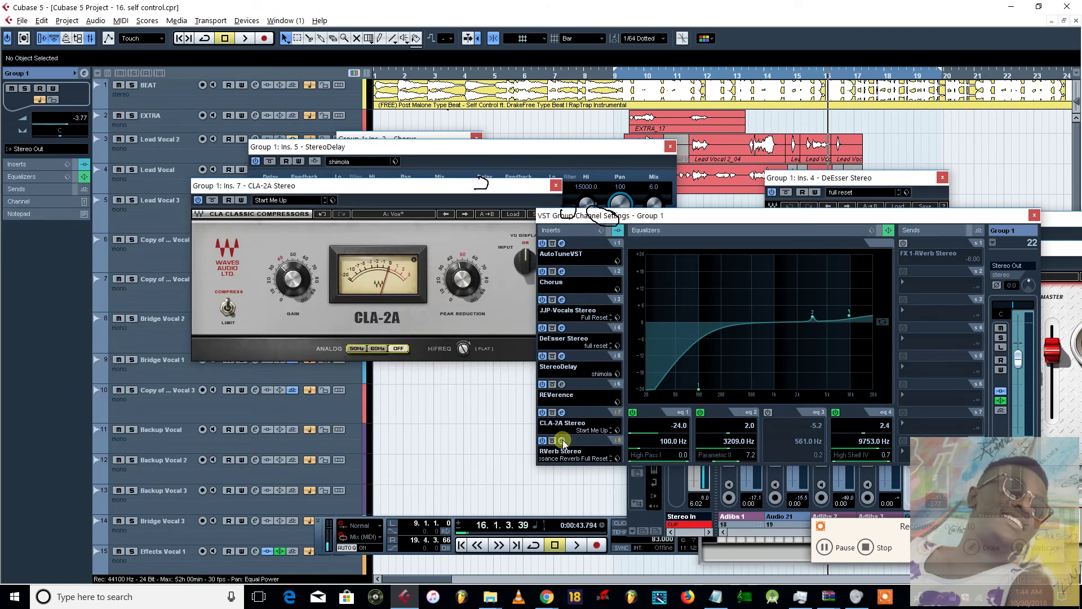
left_click(562, 441)
left_click_drag(476, 220, 771, 253)
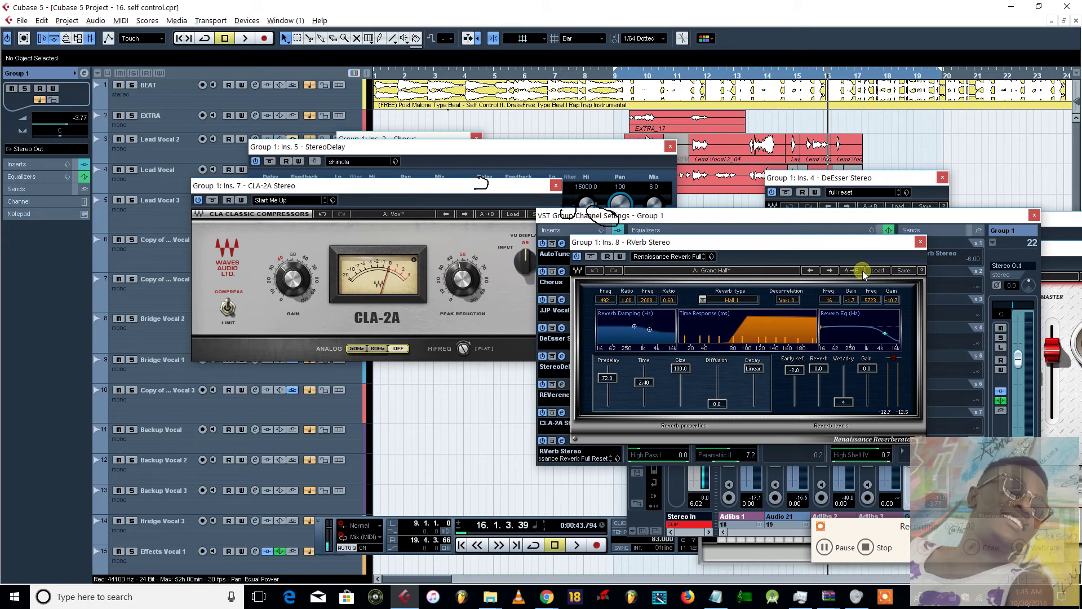
key("space")
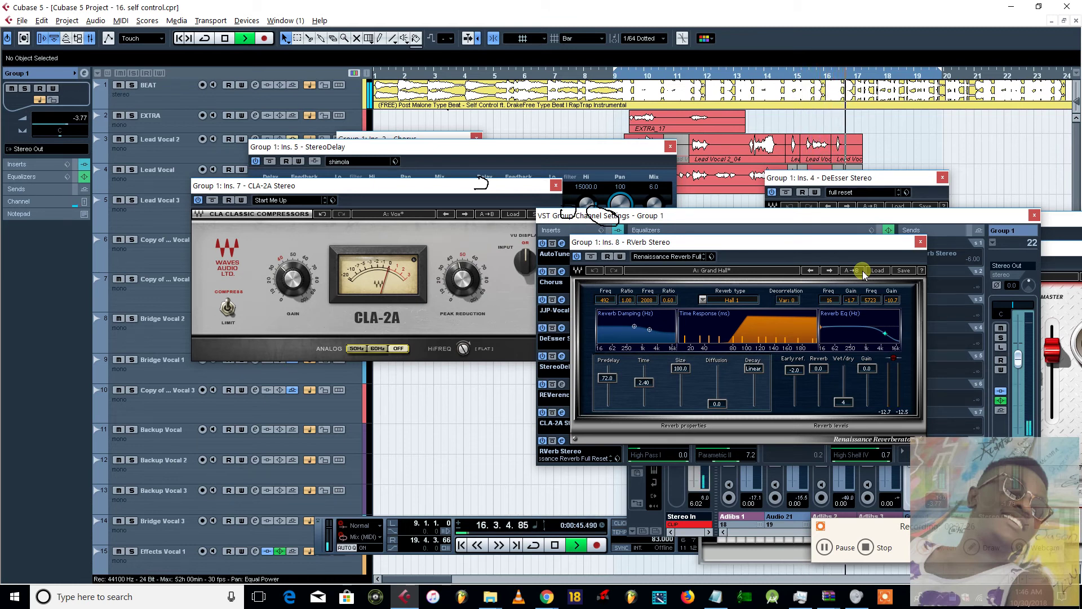
key("space")
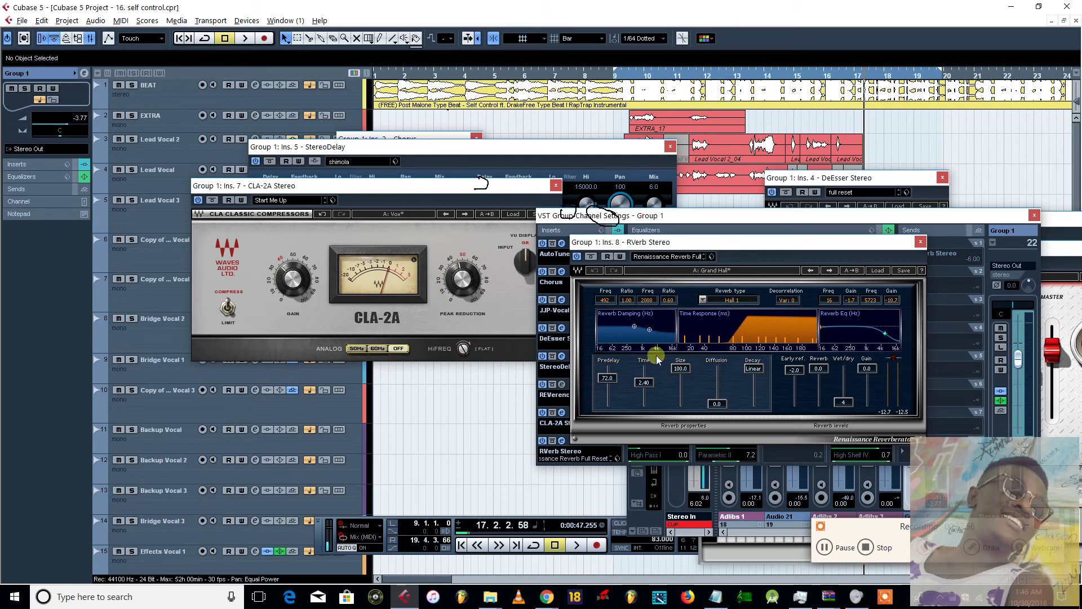
Move Group 1's channel settings clear of the RVerb editor and activate its FX 1-RVerb Stereo send
left_click_drag(726, 215, 518, 198)
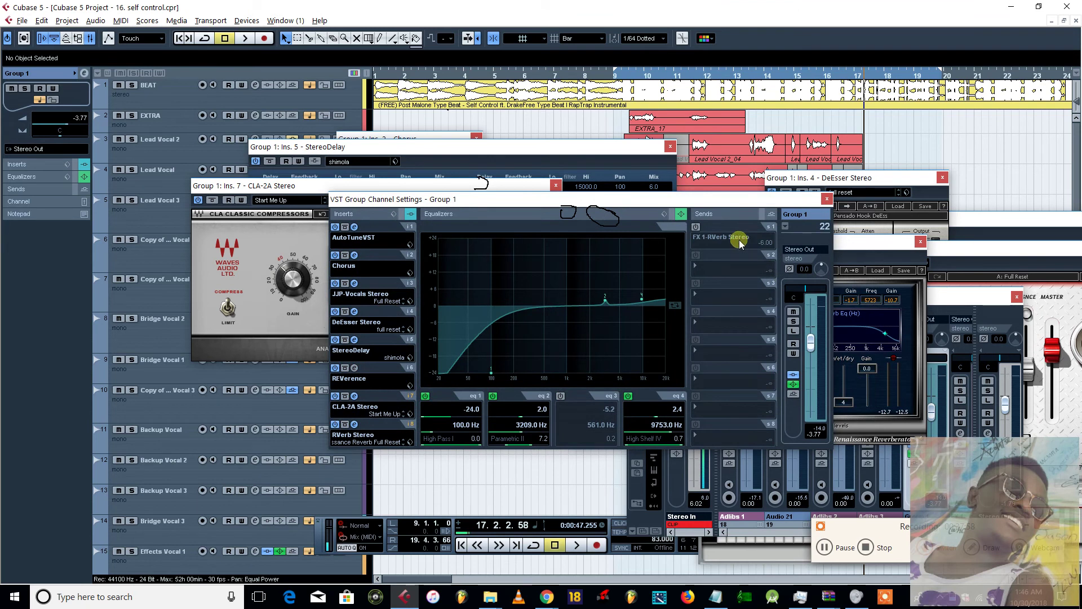
left_click(726, 265)
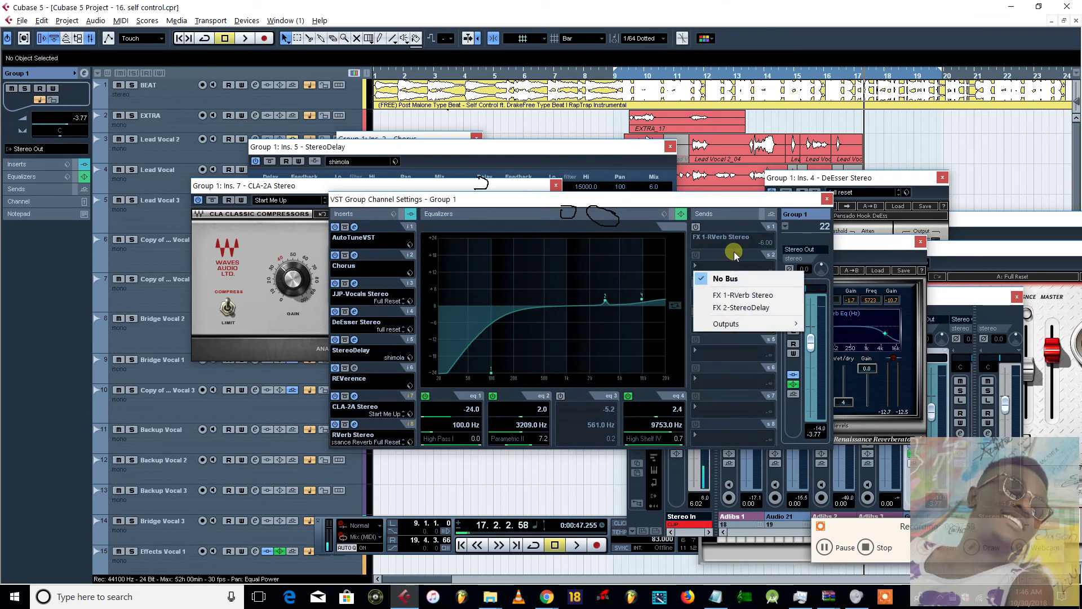
left_click(697, 234)
left_click(694, 227)
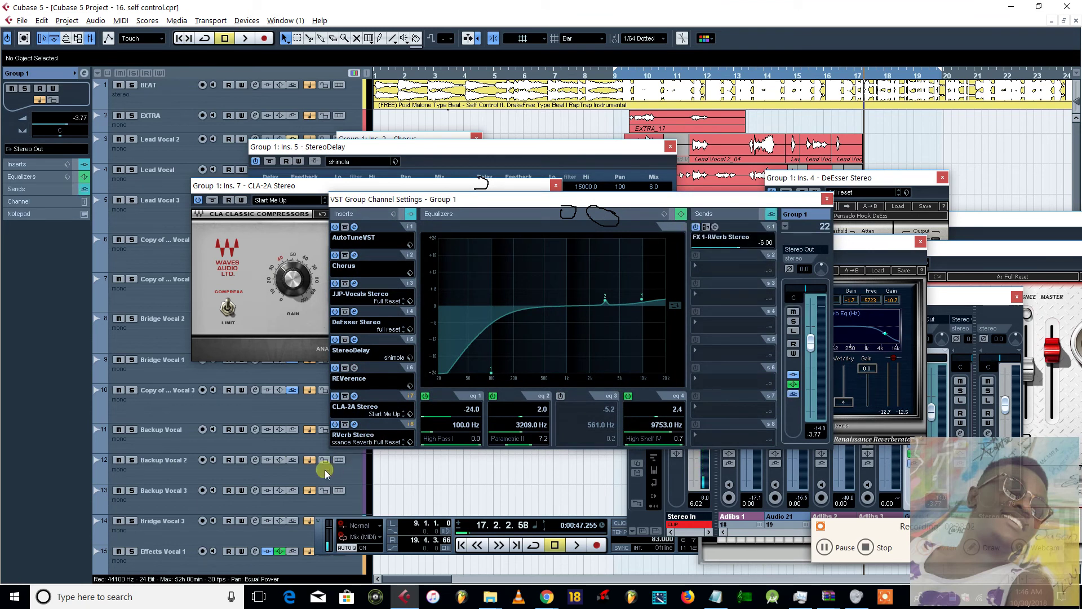
Look over the available track types for adding from Backup Vocal 2, dismiss them, and reselect Group 1
right_click(228, 474)
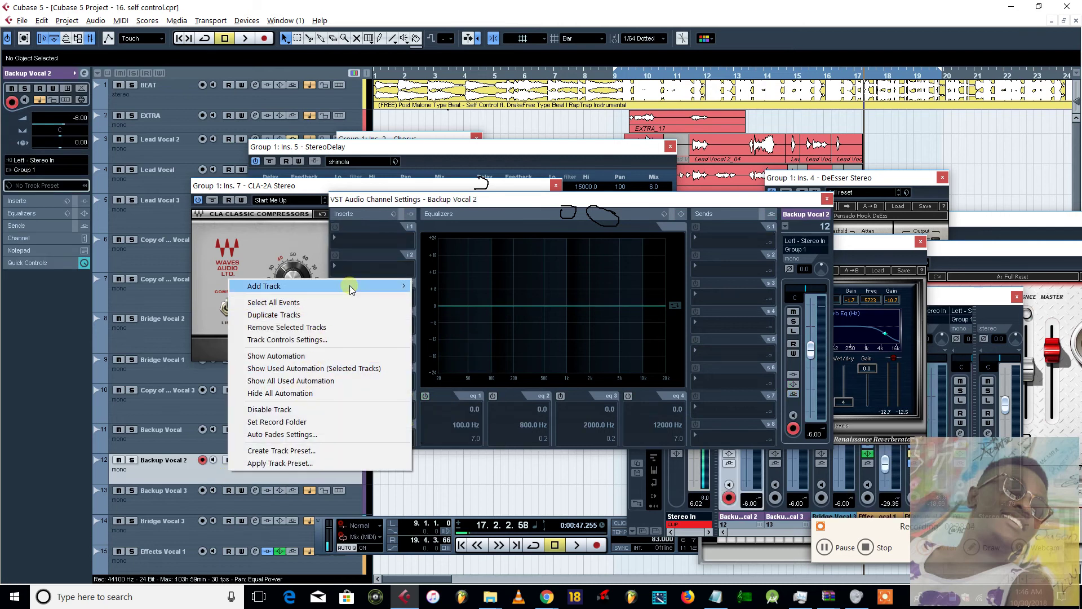
mouse_move(352, 287)
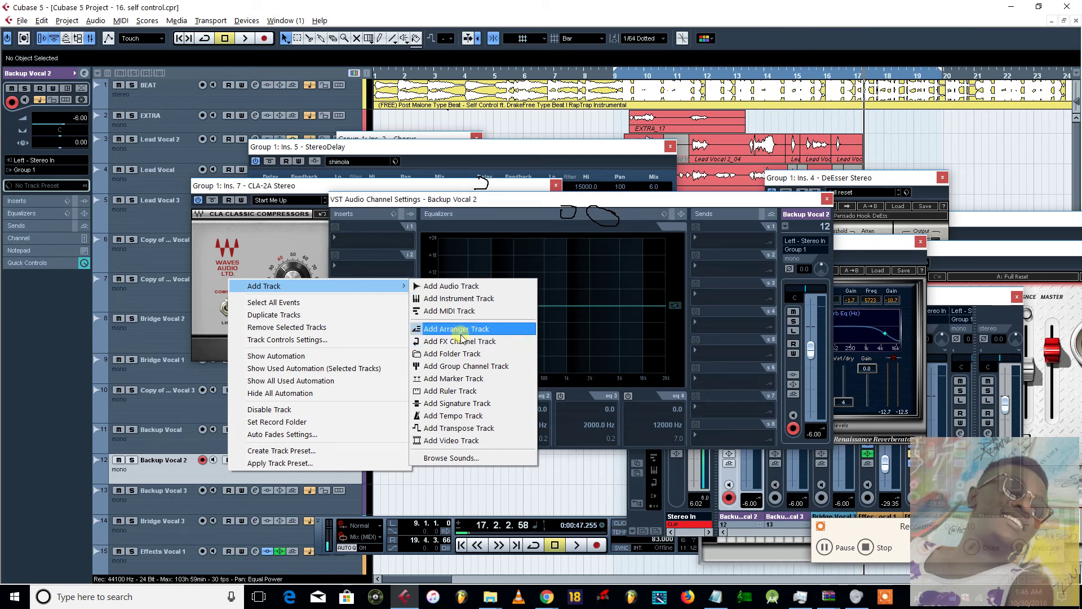
left_click(712, 226)
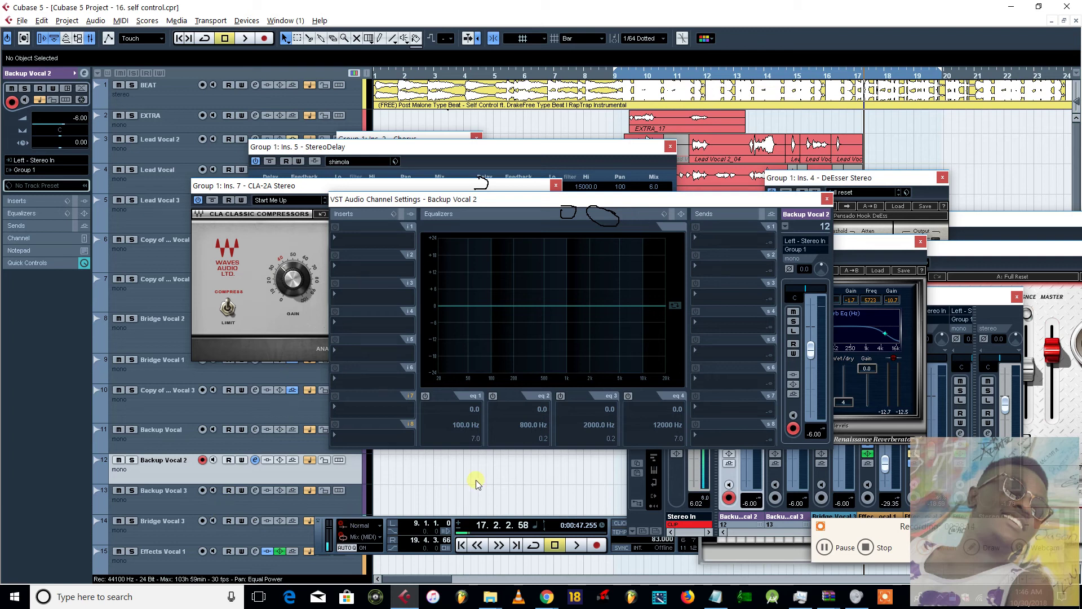
scroll(366, 485, "down", 8)
left_click(215, 414)
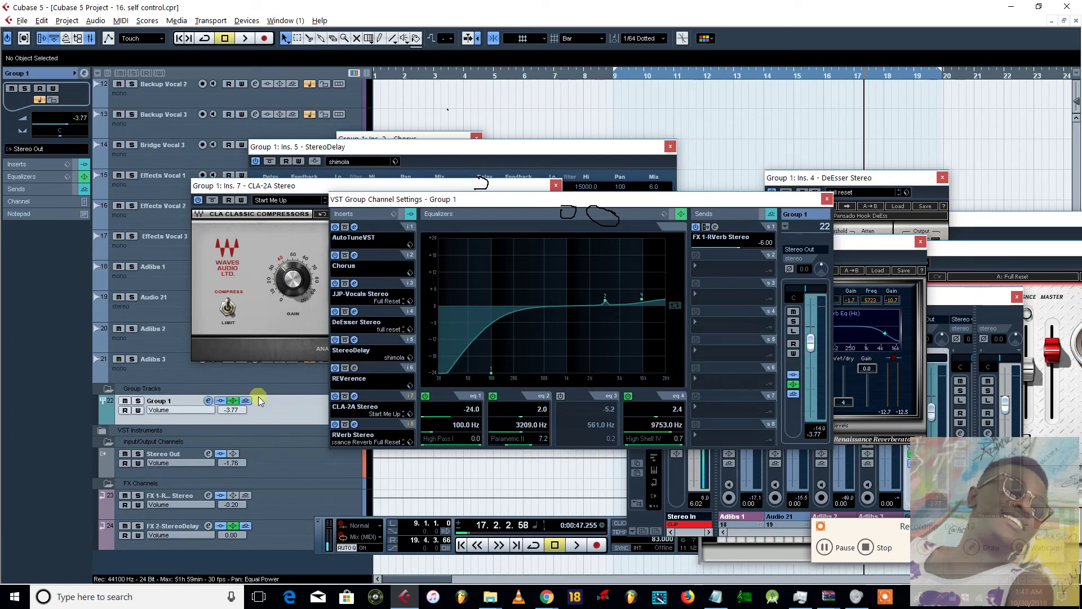
Bring the mixer to the front and move Group 1's channel settings beside it so both are accessible
left_click(775, 282)
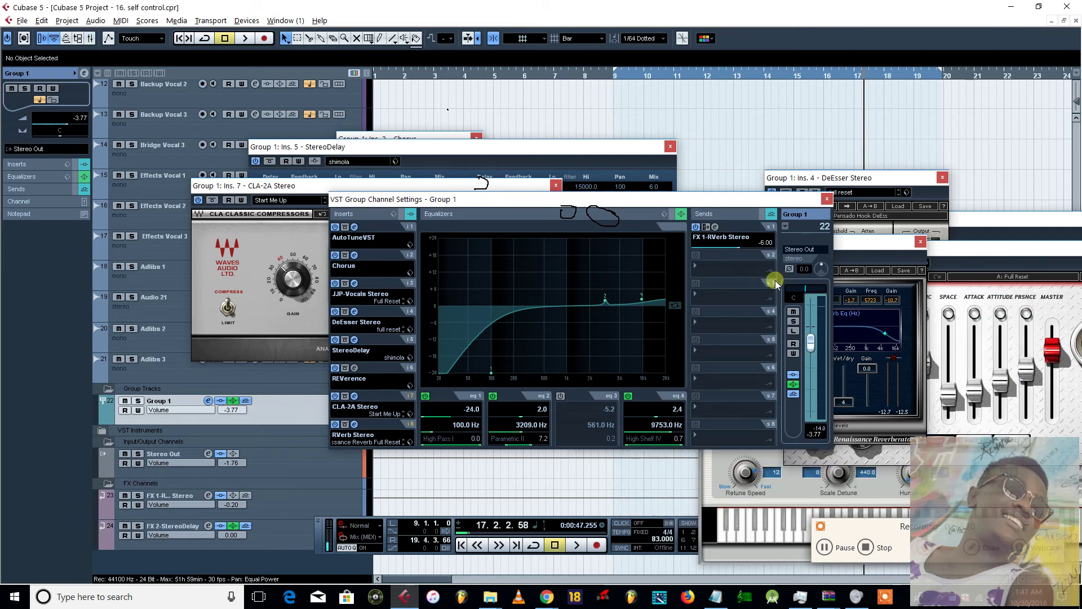
key("F3")
left_click_drag(619, 210, 493, 141)
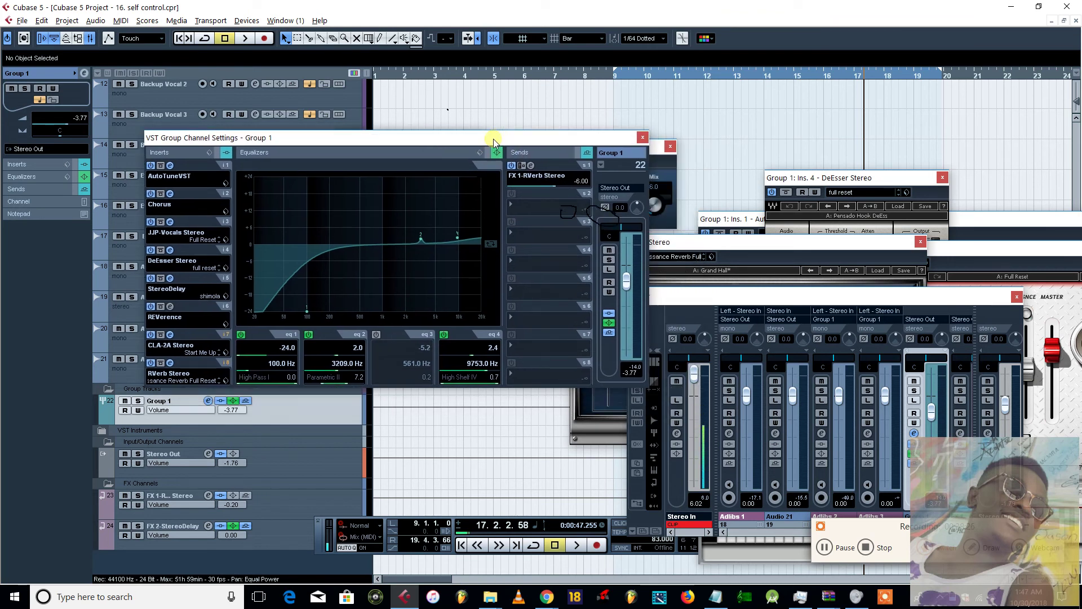
Audition the hook from bar 9 with the reverb send active and set the Stereo Out level to 0.00
key("KP_1")
key("space")
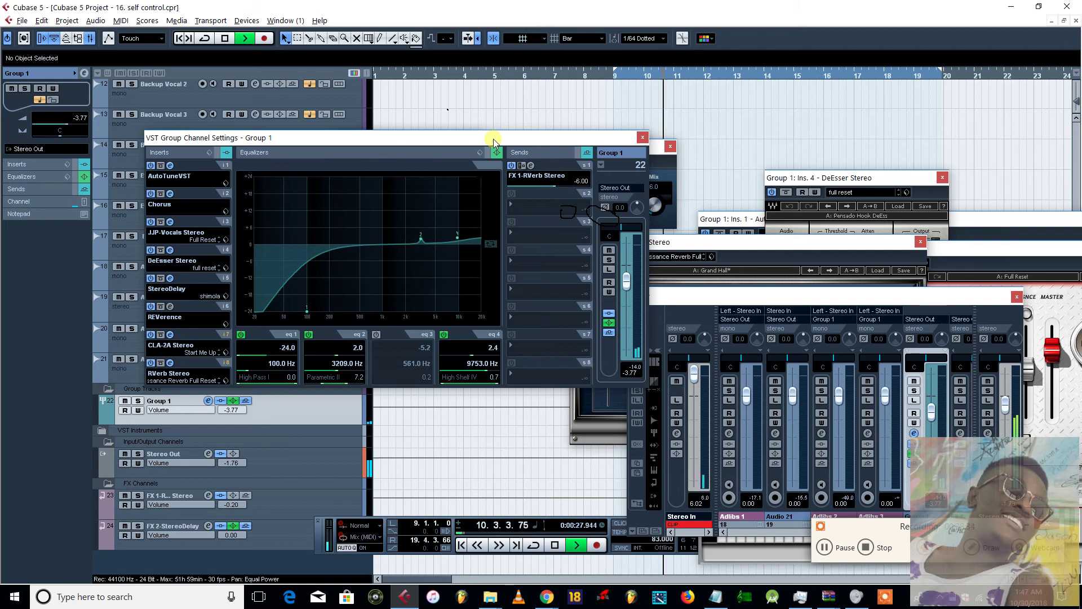
left_click(912, 361)
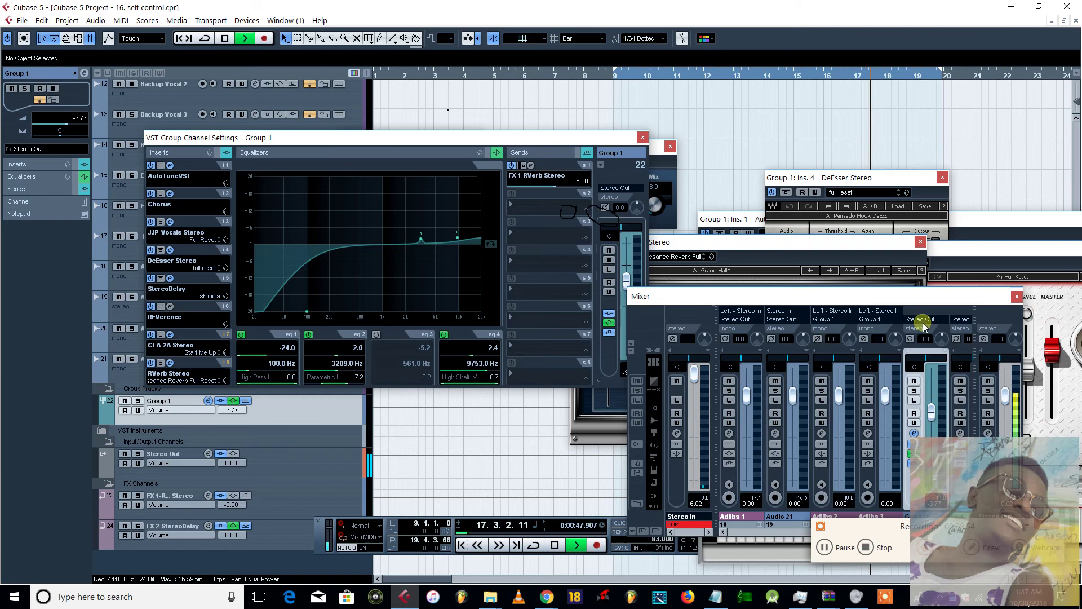
key("space")
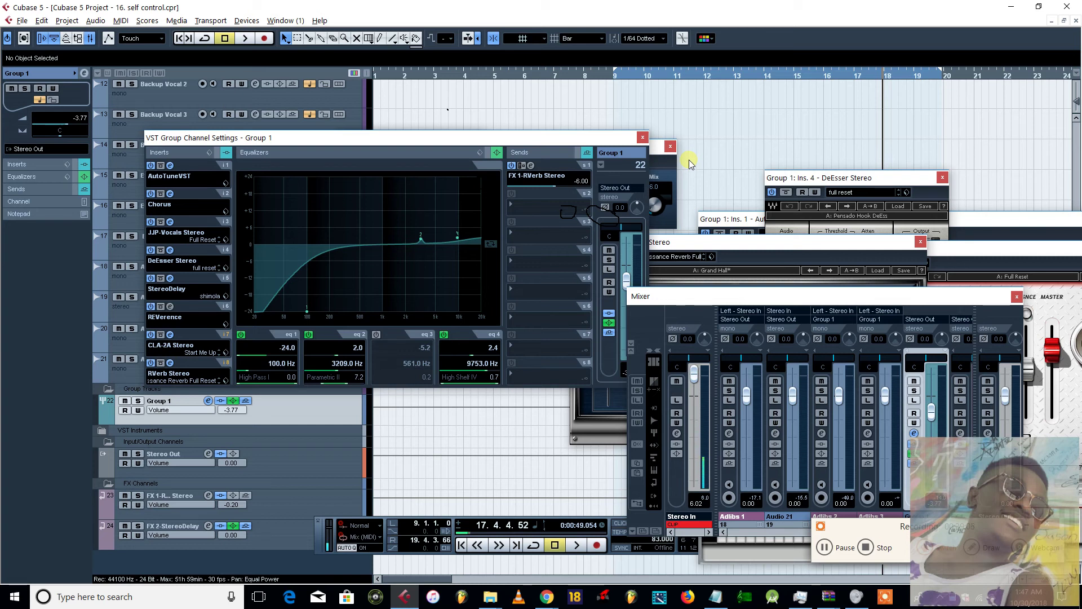
Replay the hook from bar 9 with a wider span of the song's timeline in view
key("Home")
key("space")
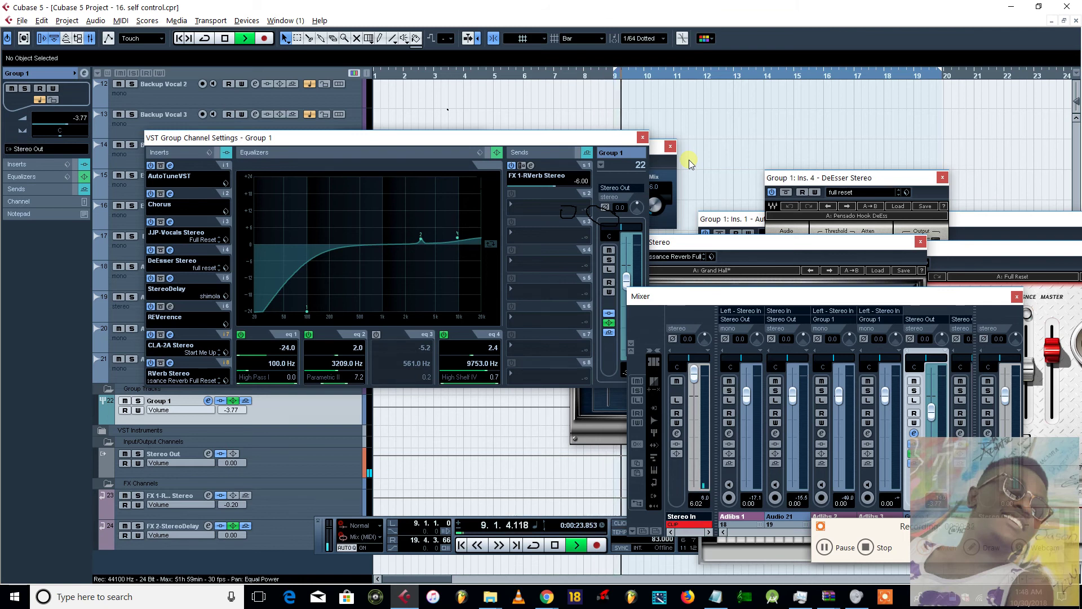
key("g")
key("g")
key("g")
key("g")
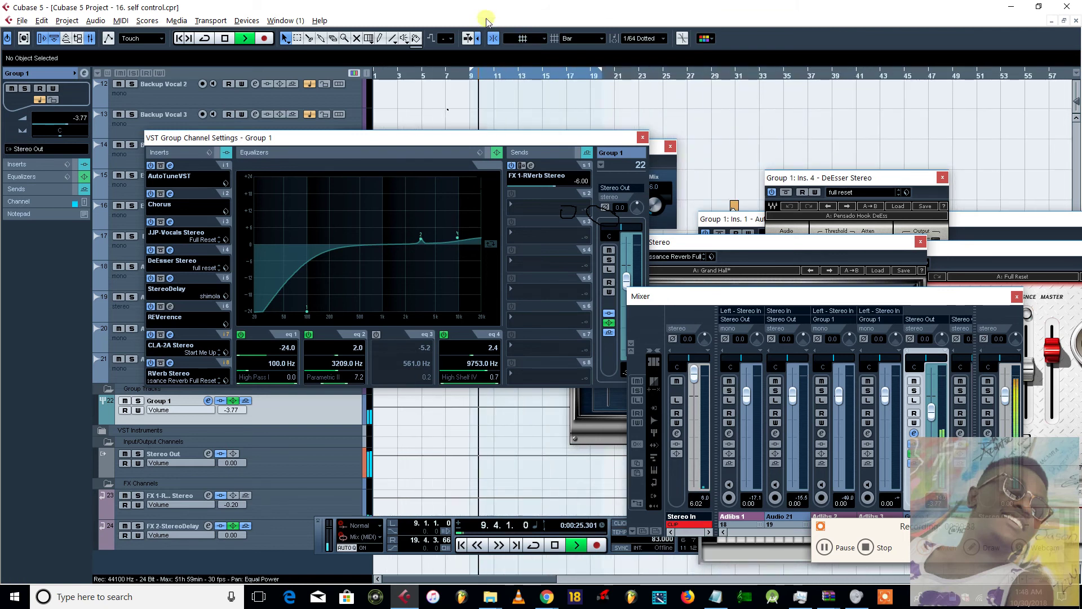
Rearrange Group 1's channel settings and StereoDelay editor below the vocal clips, close the CLA-2A editor, and stop playback
left_click(457, 141)
scroll(550, 110, "up", 6)
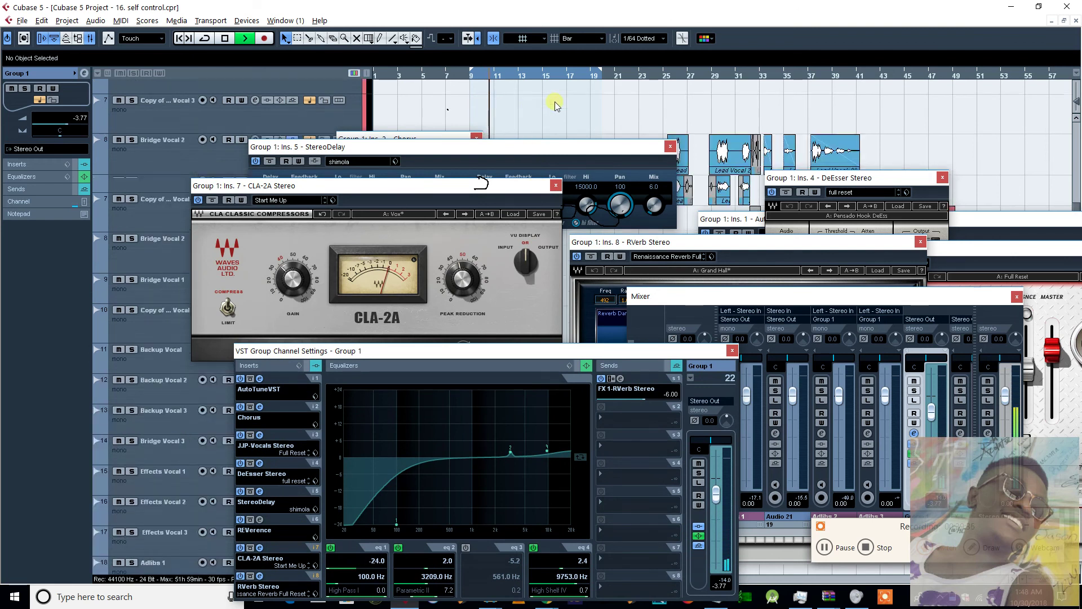
left_click_drag(566, 150, 567, 274)
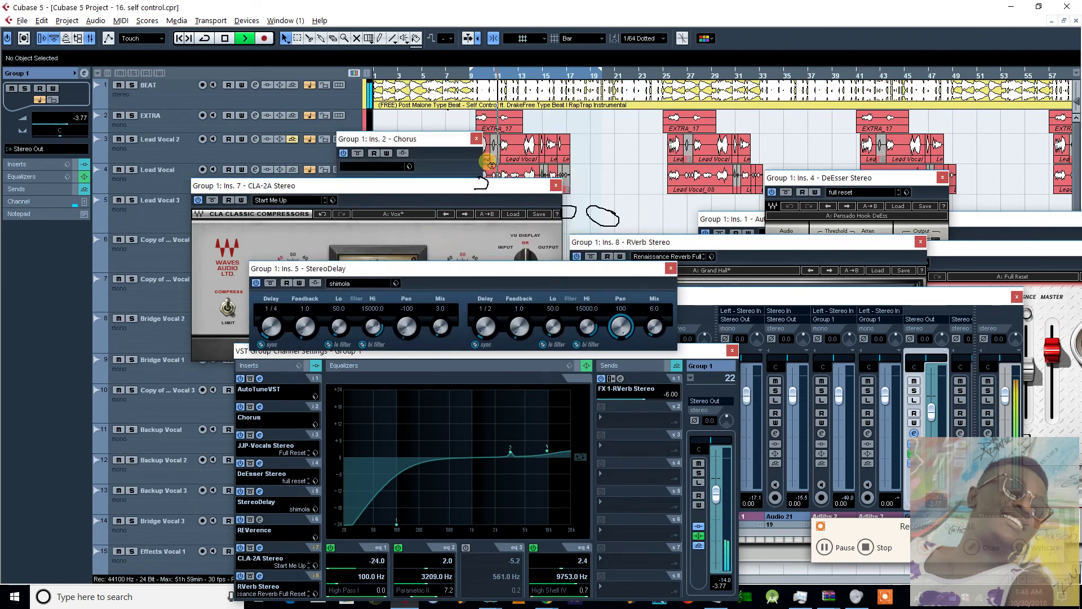
left_click(556, 186)
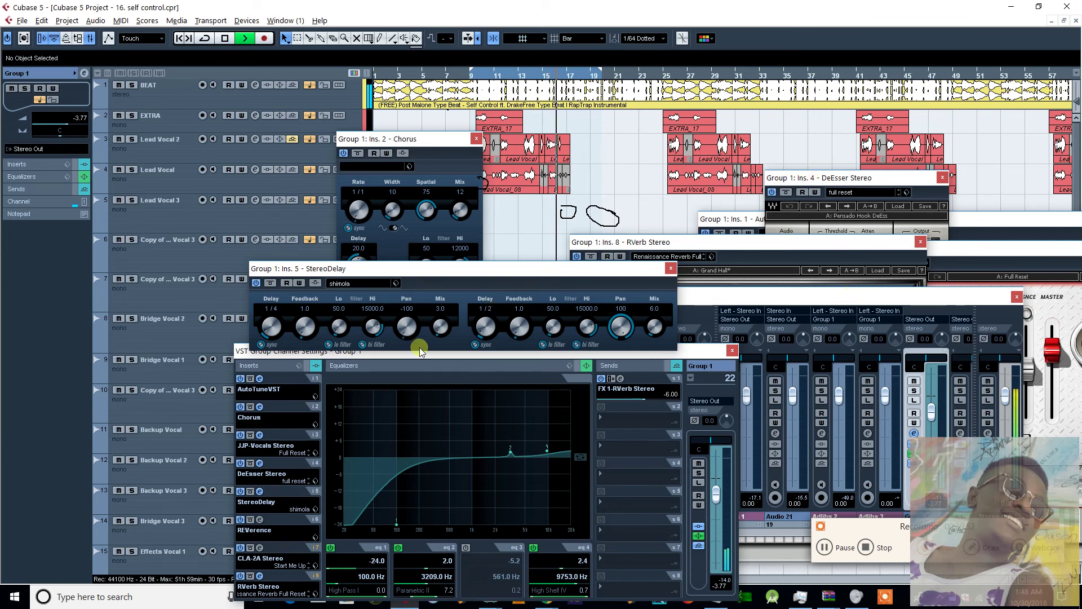
left_click_drag(427, 357, 503, 257)
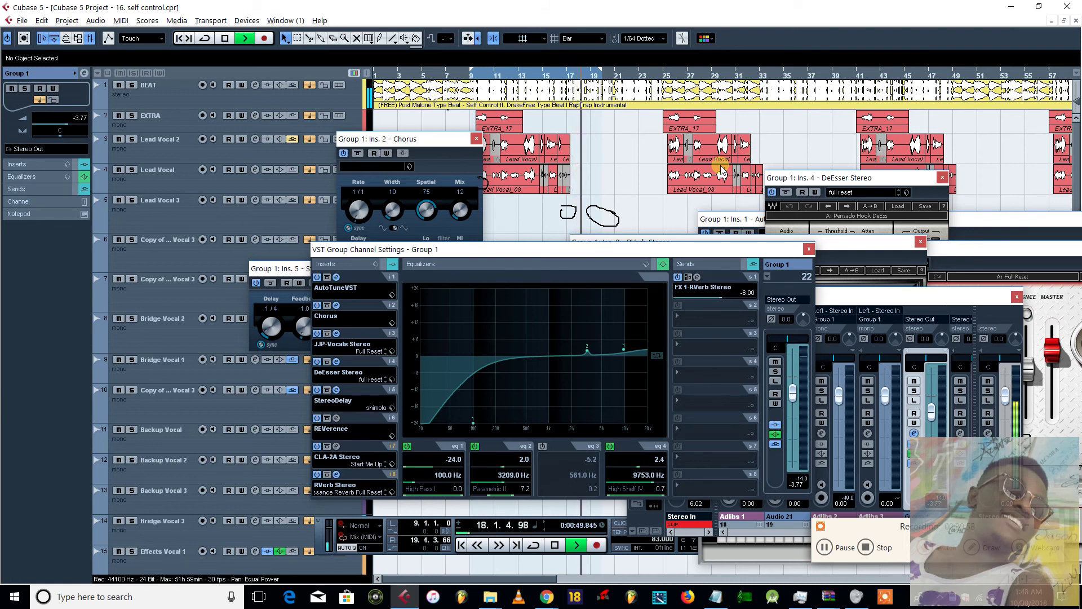
key("space")
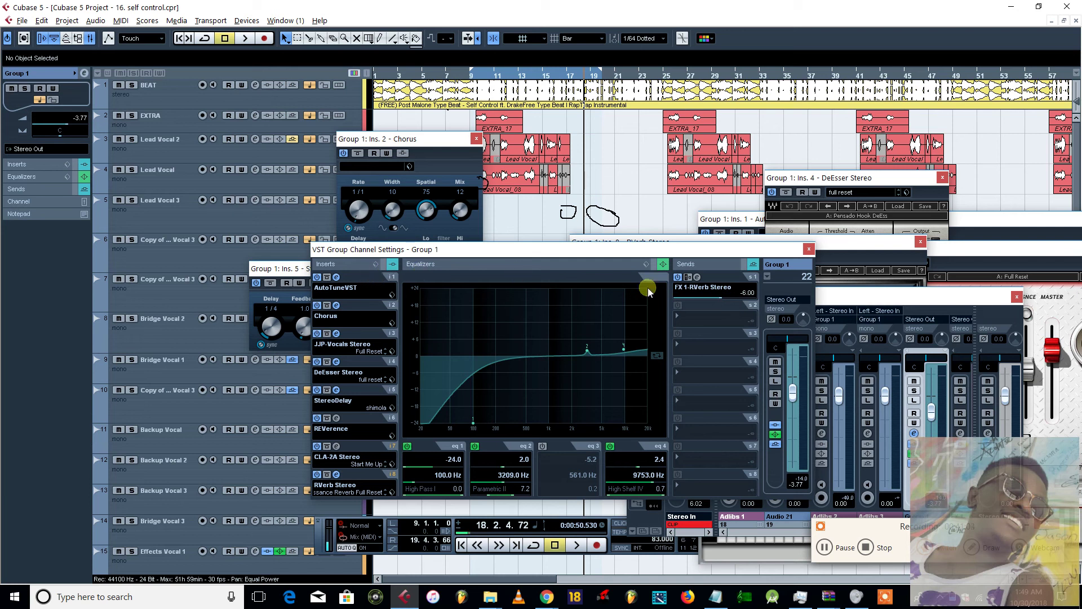
Bring Group 1's AutoTuneVST and Chorus editors to the front and reposition them so their settings can be reviewed
left_click(337, 277)
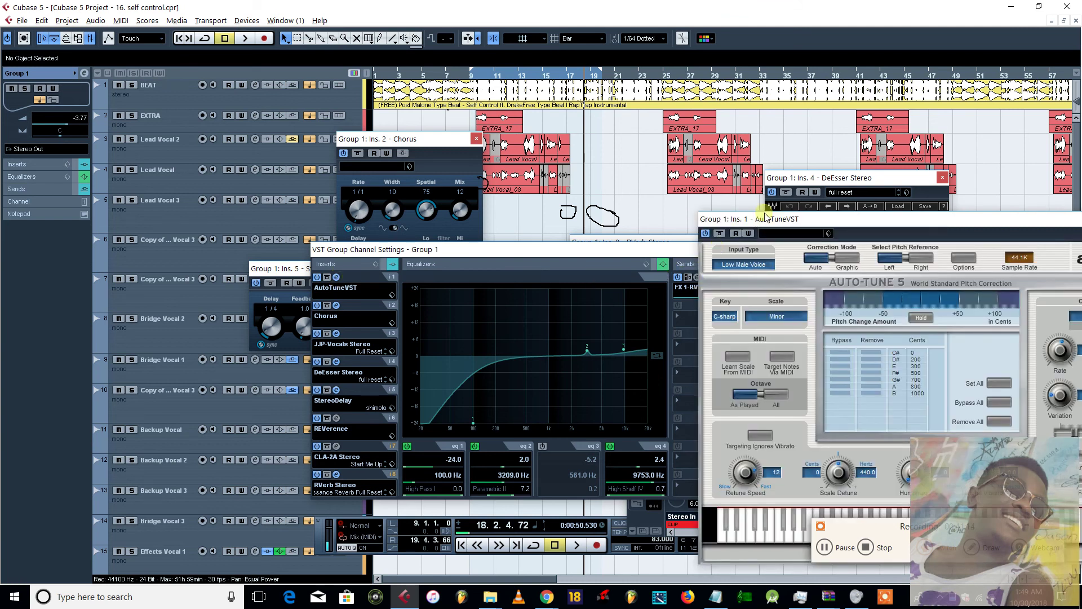
left_click_drag(764, 220, 676, 226)
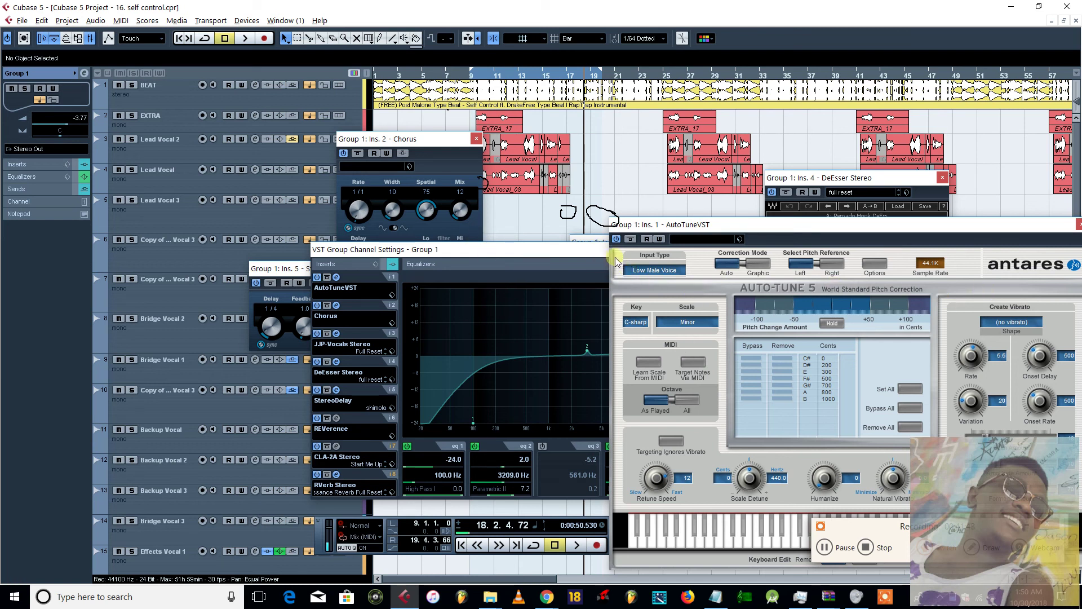
left_click(340, 306)
left_click(338, 306)
left_click_drag(434, 148, 482, 131)
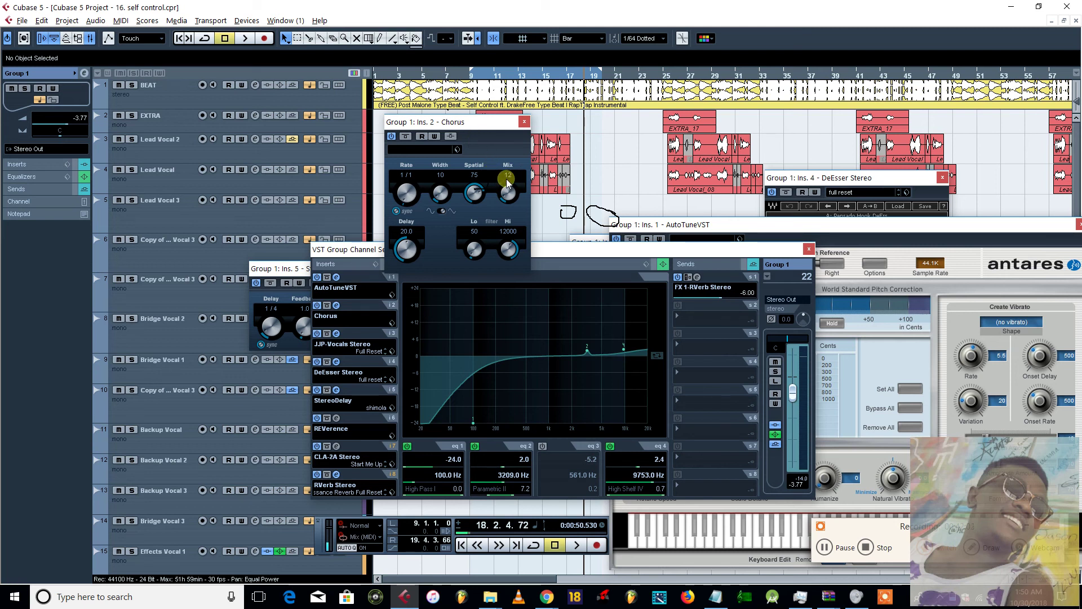
Move the Chorus editor clear of Group 1's channel settings, then open and position the JJP-Vocals editor to review its settings
left_click_drag(454, 121, 563, 103)
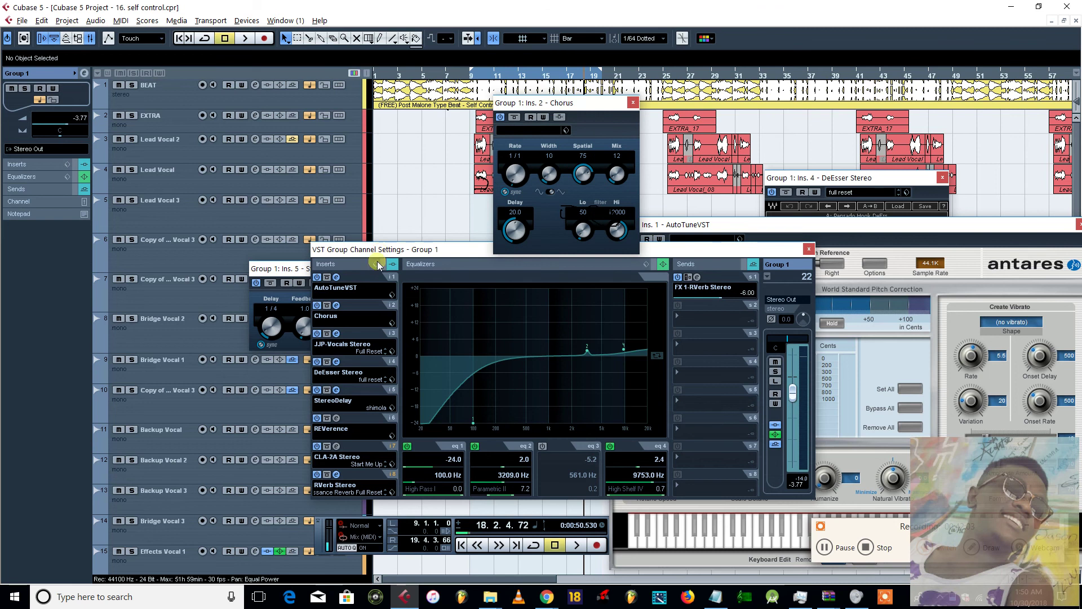
left_click(336, 333)
left_click_drag(838, 249, 320, 108)
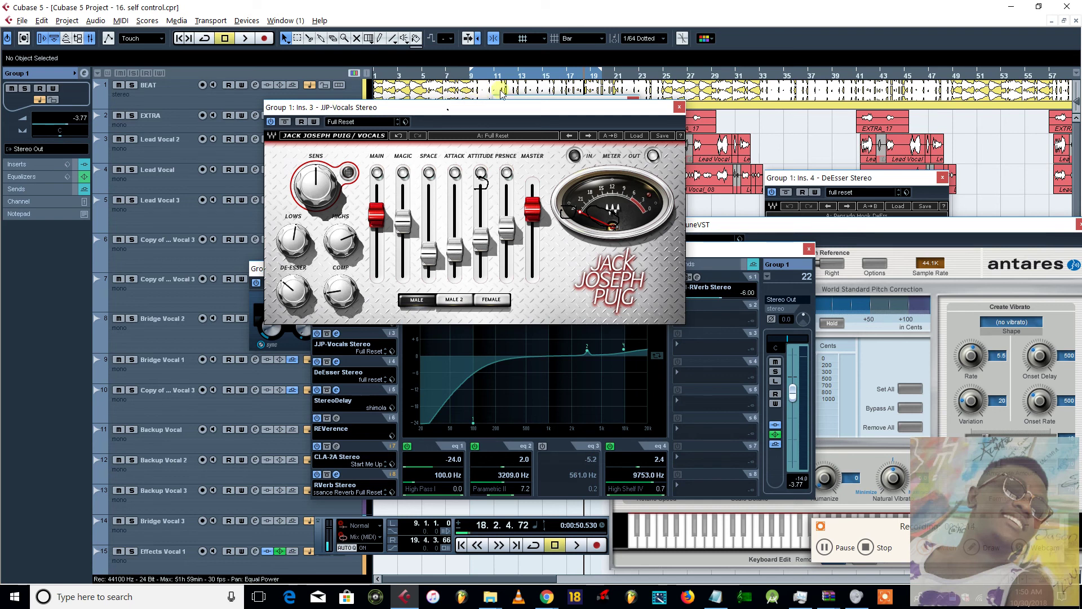
left_click_drag(501, 107, 315, 96)
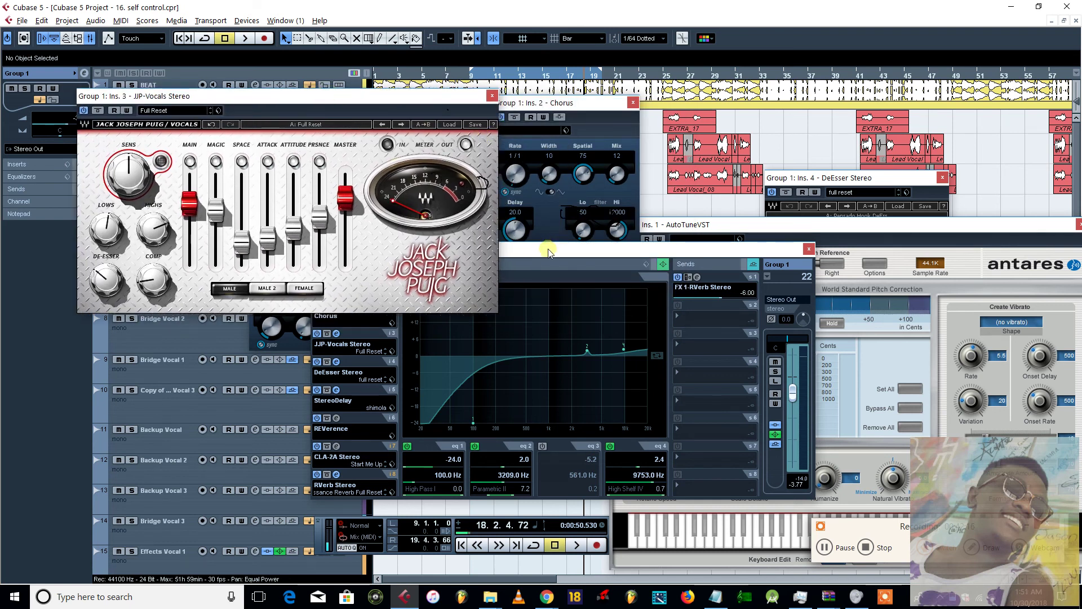
Bring Group 1's DeEsser editor forward to review its settings, shifting the channel settings window so the insert list stays accessible
left_click_drag(549, 249, 740, 249)
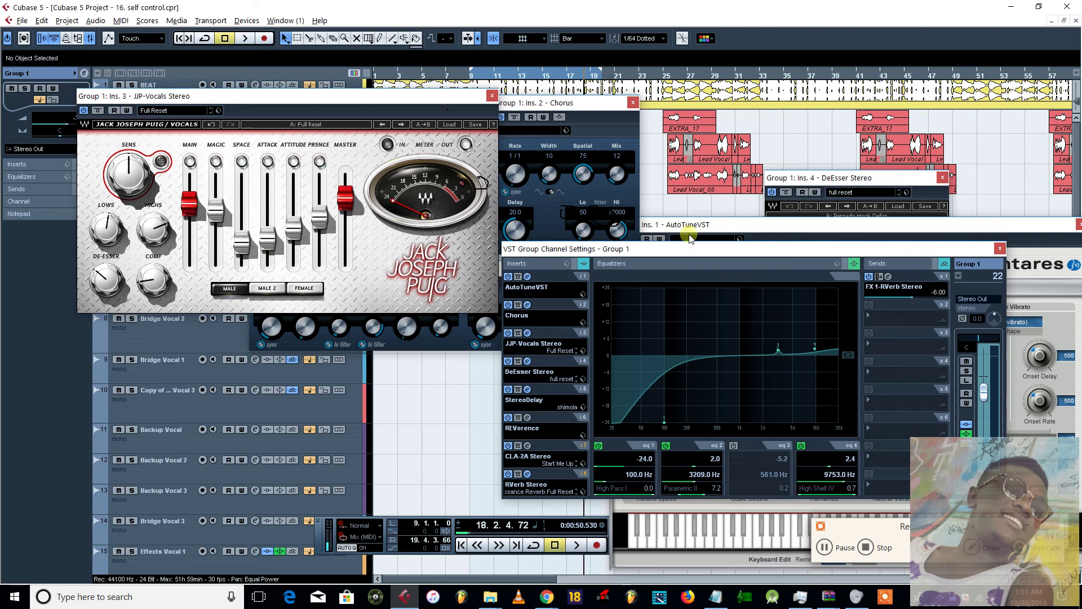
left_click(527, 361)
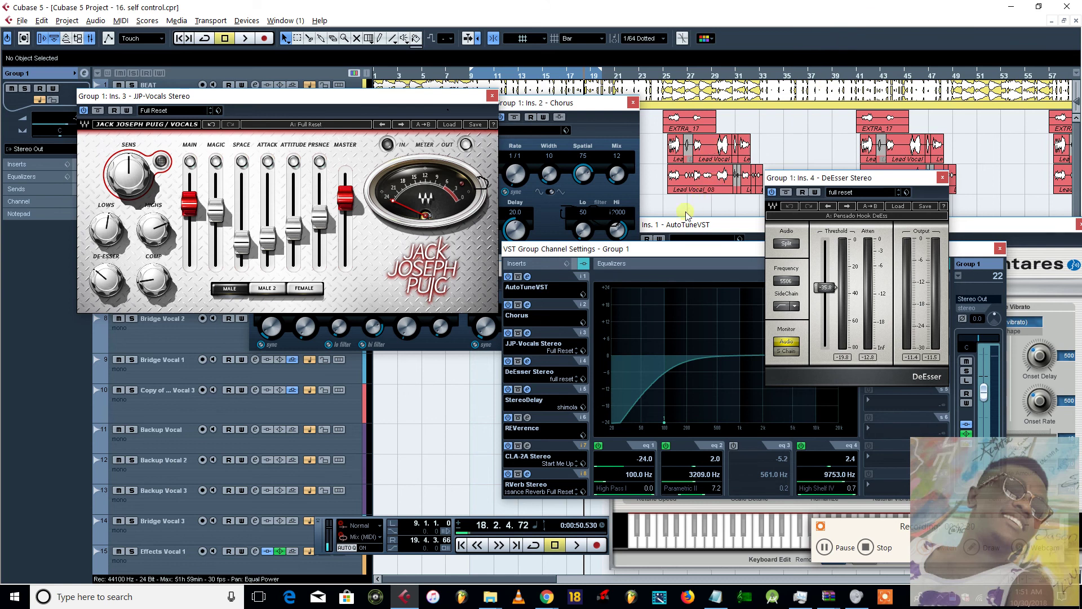
left_click(620, 249)
left_click_drag(620, 248, 581, 227)
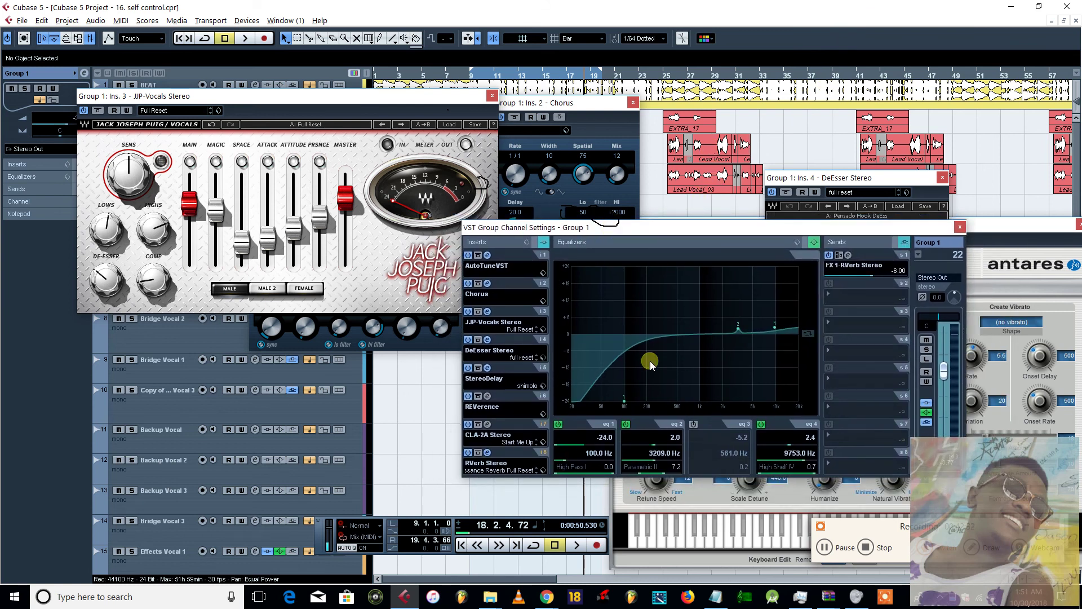
Bring up Group 1's StereoDelay and REVerence editors in turn to review their settings
left_click(488, 368)
left_click(488, 368)
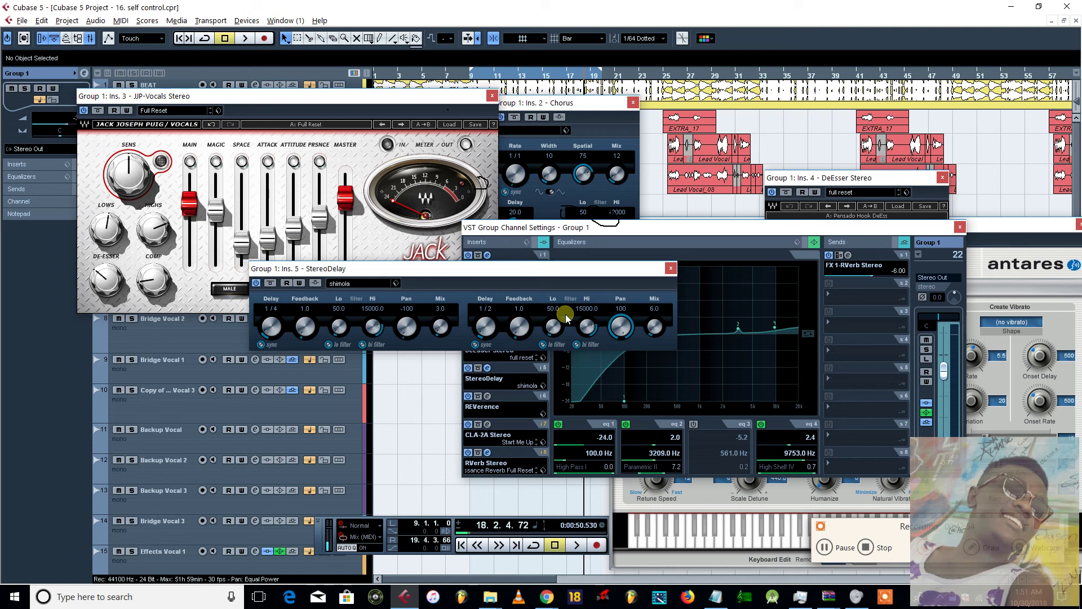
left_click(488, 395)
left_click_drag(371, 175, 441, 184)
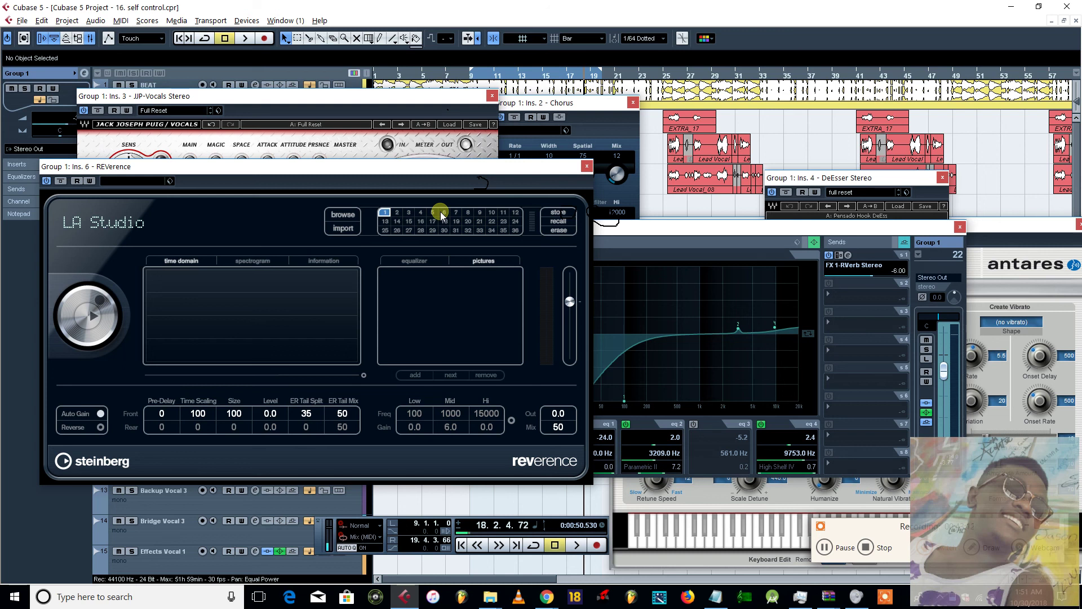
Open Group 1's CLA-2A editor beside the channel settings and examine its settings and factory preset list
left_click(746, 232)
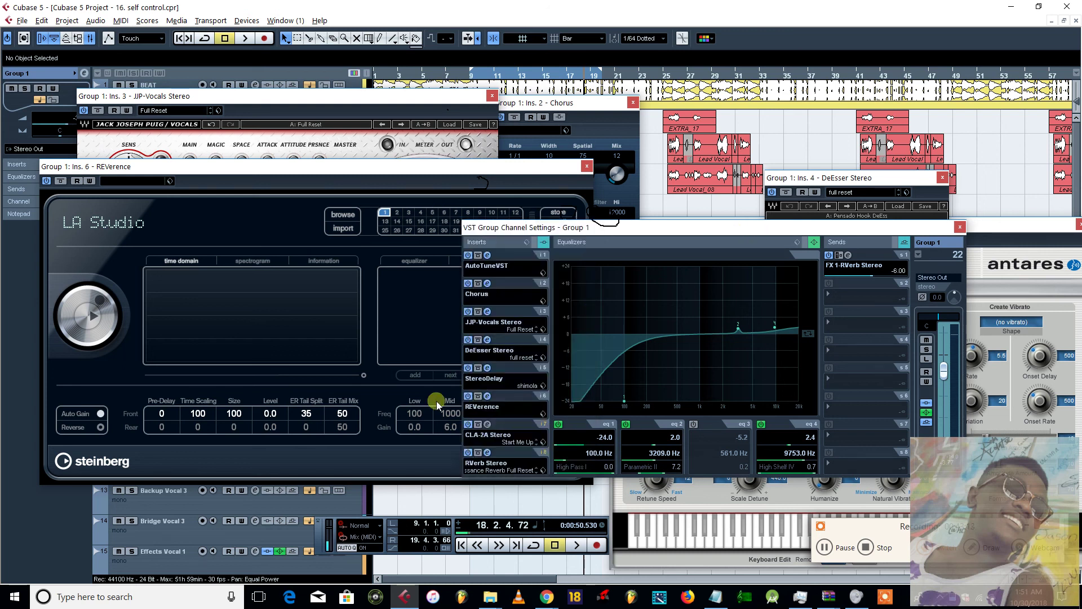
left_click(487, 424)
left_click_drag(431, 190, 375, 136)
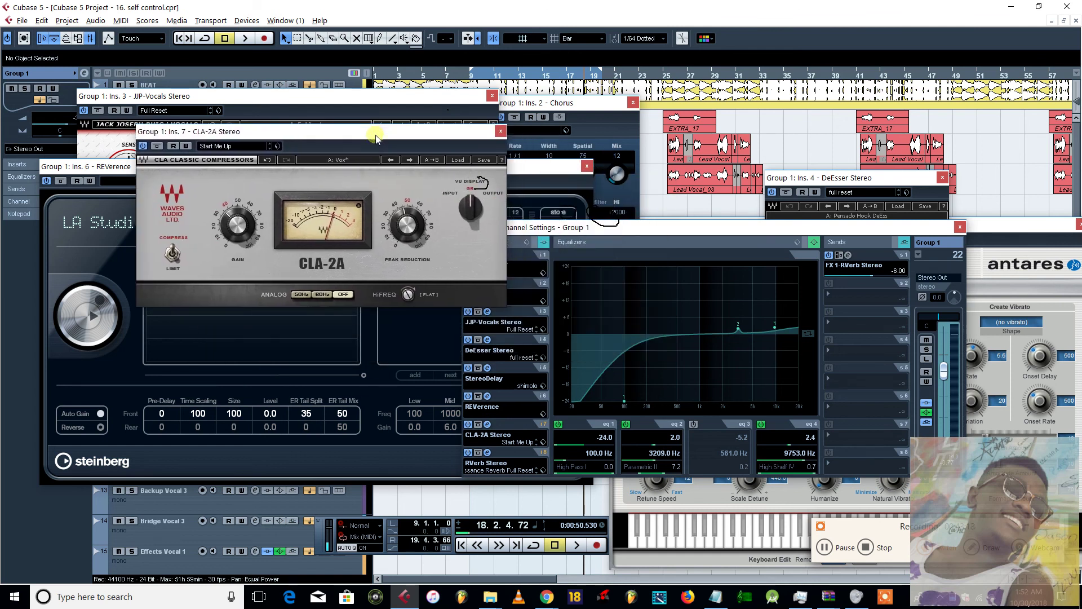
left_click_drag(626, 229, 722, 225)
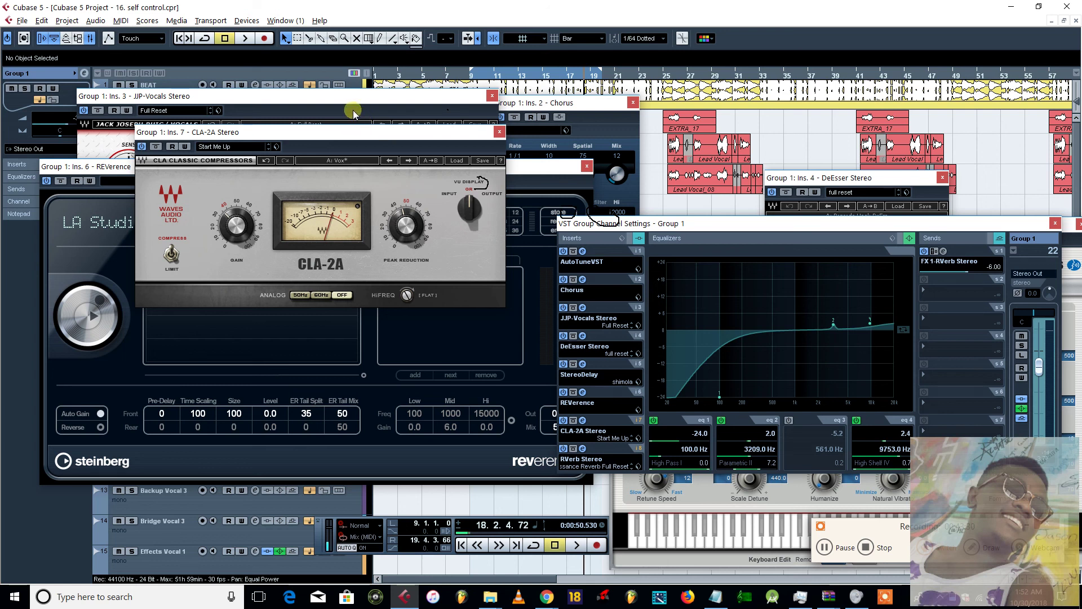
left_click(456, 160)
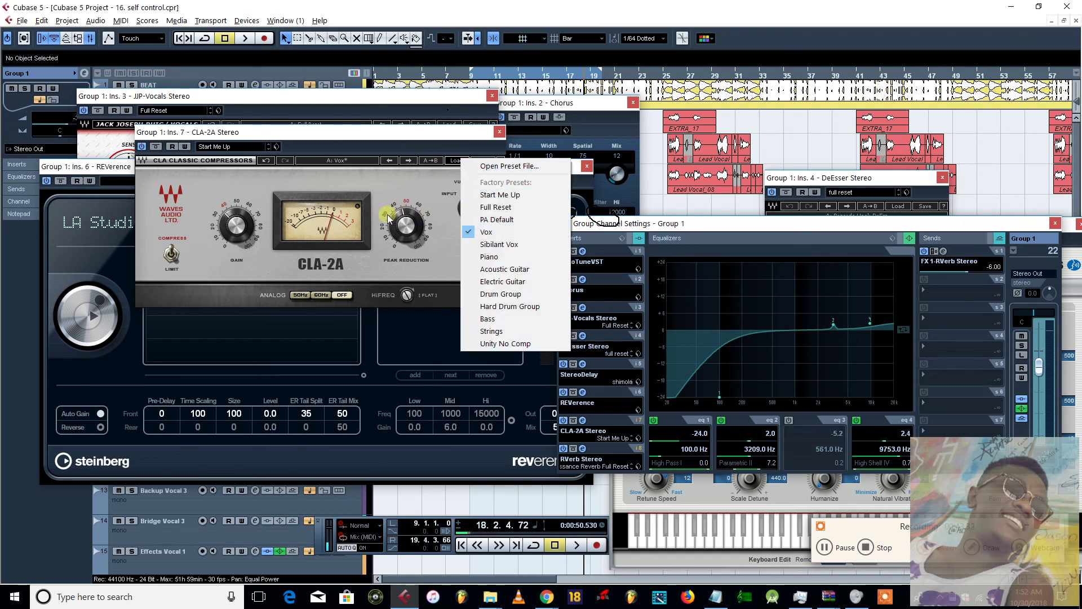
left_click(334, 220)
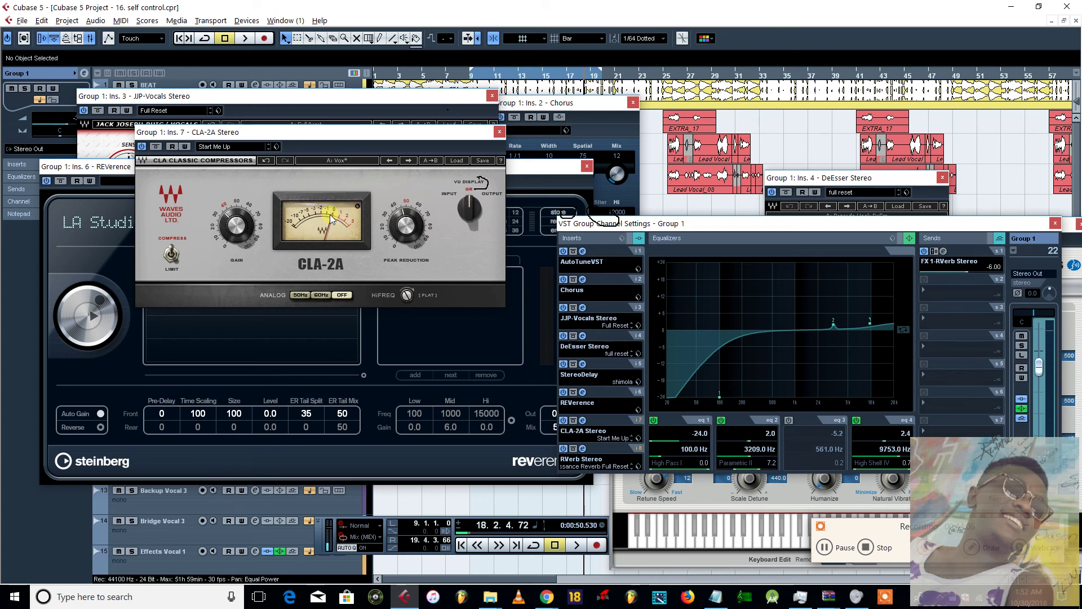
Open Group 1's insert 8 RVerb editor in clear view and review its reverb settings and wet/dry level
left_click(584, 449)
left_click_drag(818, 237, 451, 149)
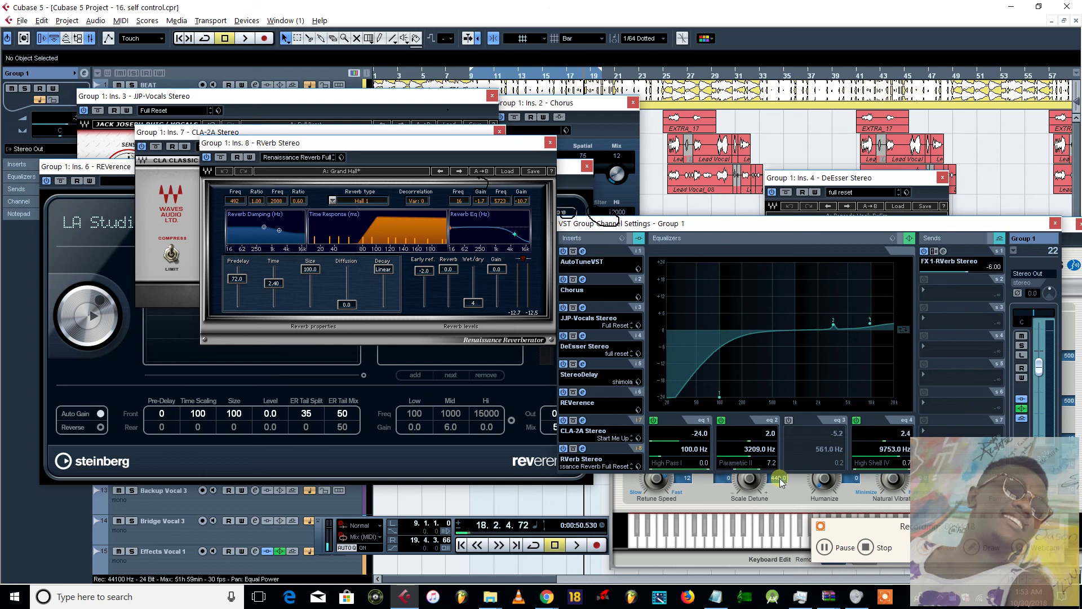
left_click(583, 448)
left_click(583, 449)
left_click_drag(990, 224, 928, 235)
left_click(522, 459)
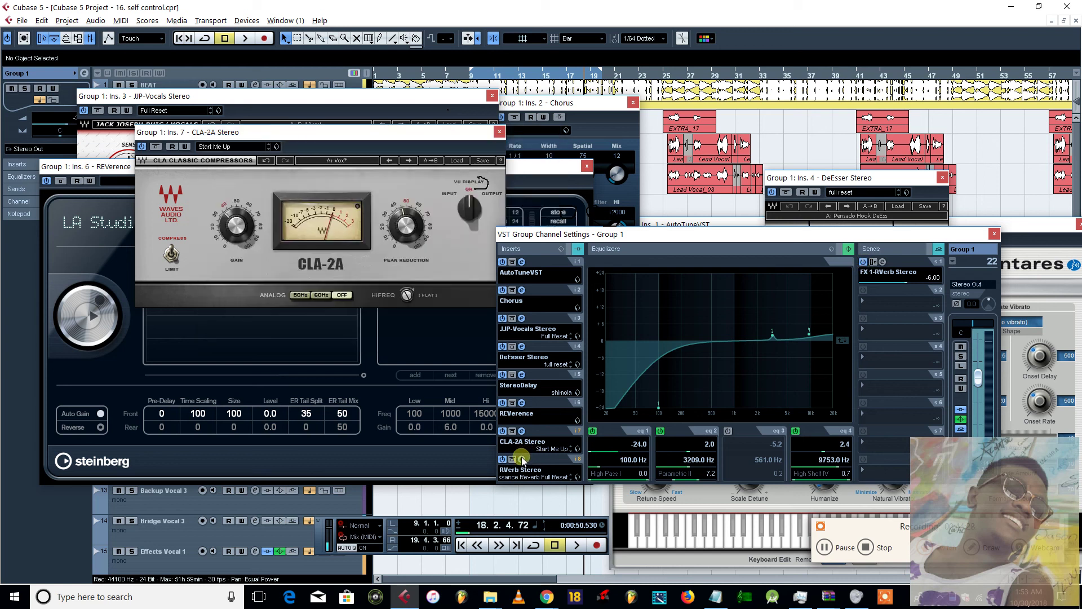
left_click(522, 458)
mouse_move(473, 300)
left_mouse_down()
mouse_move(472, 283)
mouse_move(475, 293)
left_mouse_up()
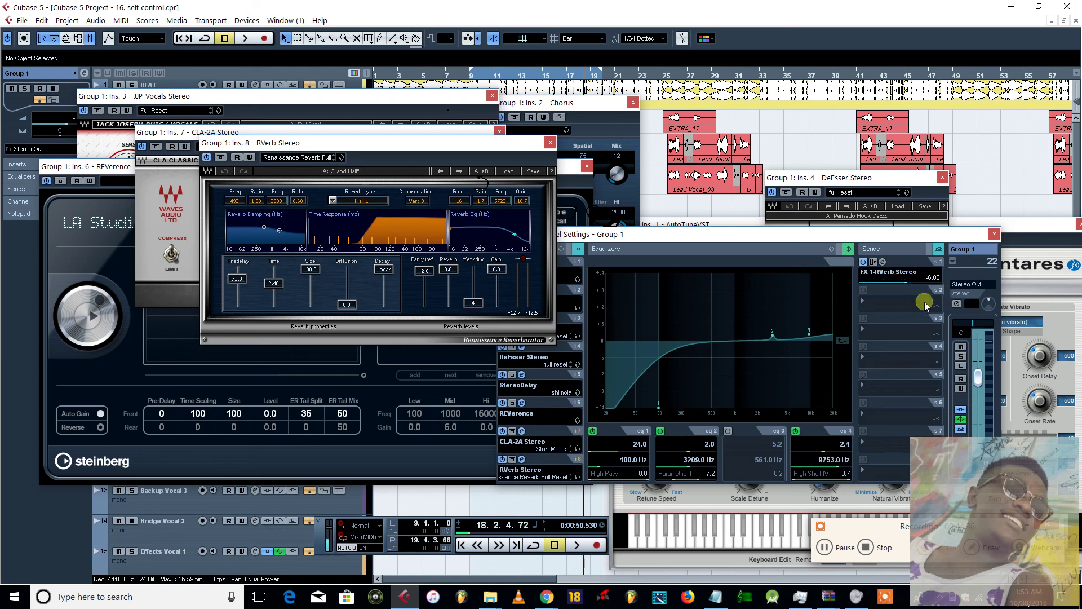
Close the JJP-Vocals editor and move the Chorus, CLA-2A, RVerb and REVerence editors below the lead vocal clips
left_click(478, 97)
left_click(492, 95)
left_click_drag(564, 103, 824, 264)
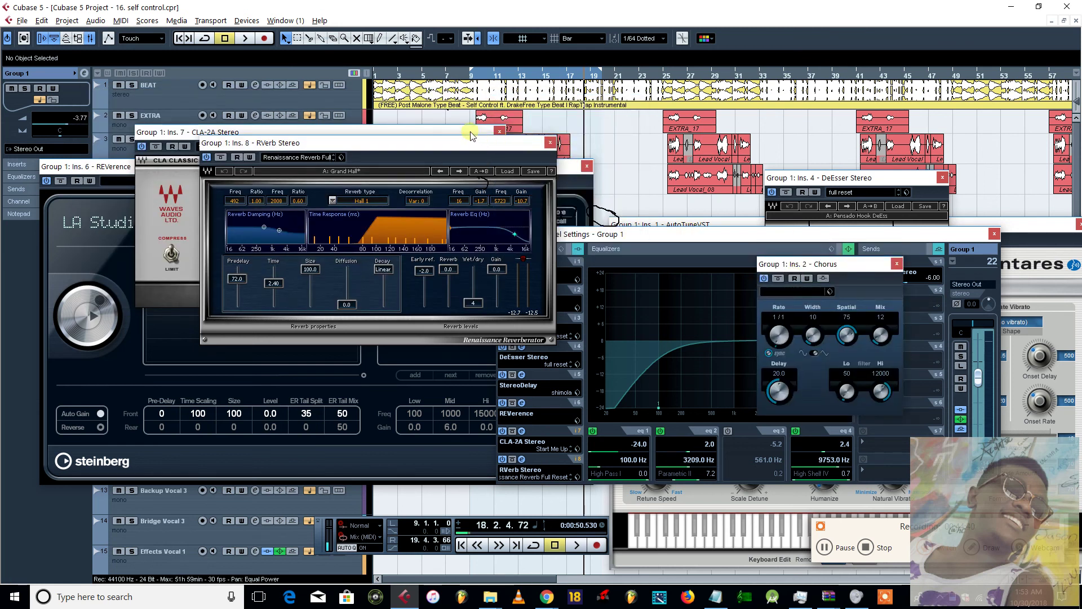
left_click_drag(470, 132, 633, 279)
left_click_drag(493, 139, 771, 378)
left_click_drag(520, 165, 605, 298)
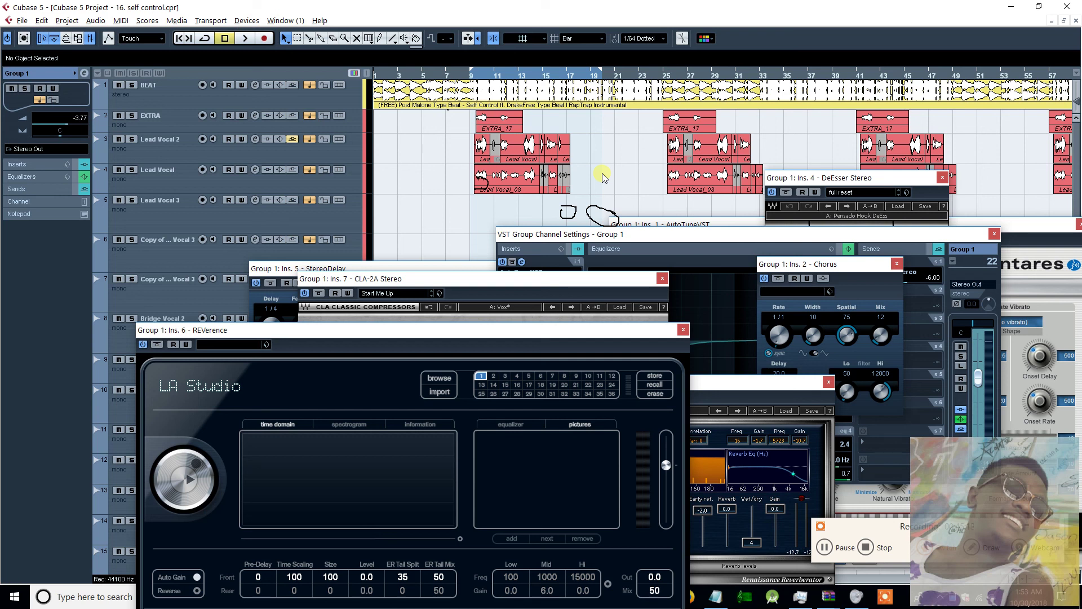
Play the song from the beginning through the hook and display the Mixer to check the channel levels
key("space")
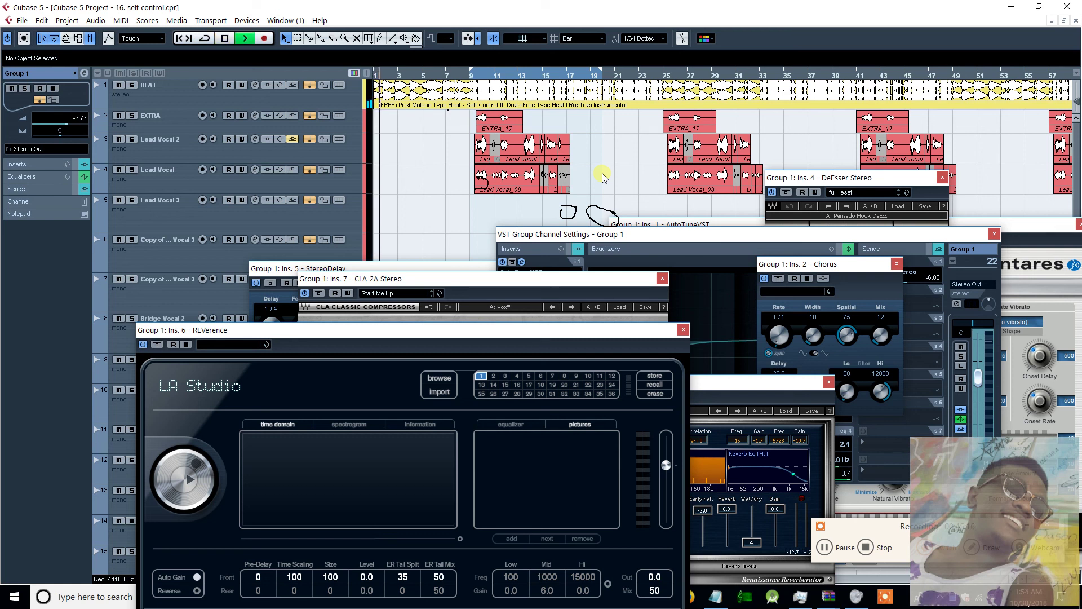
key("F3")
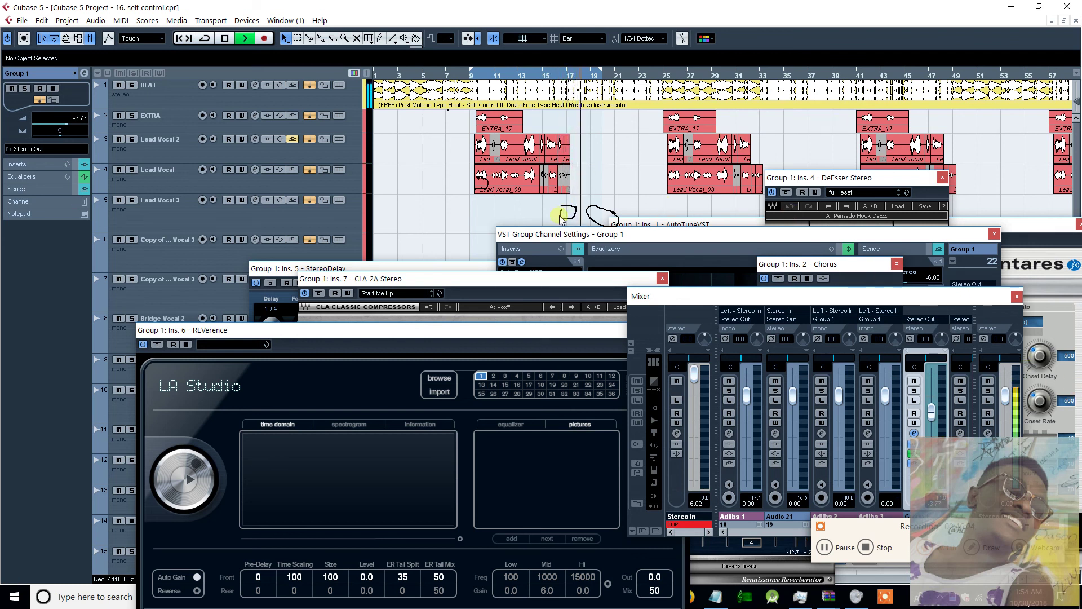
key("F3")
key("F3")
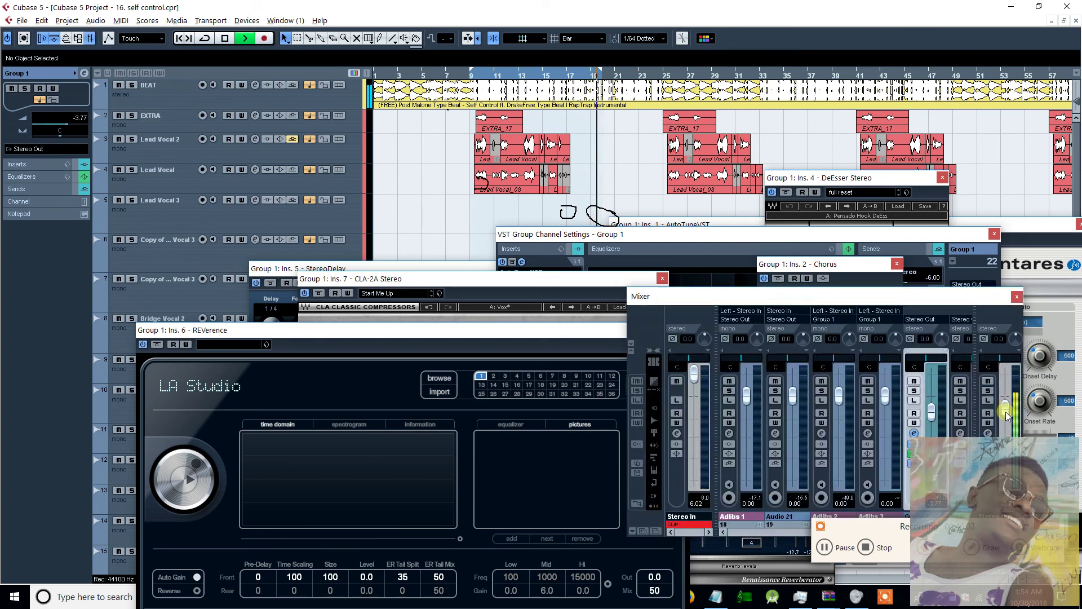